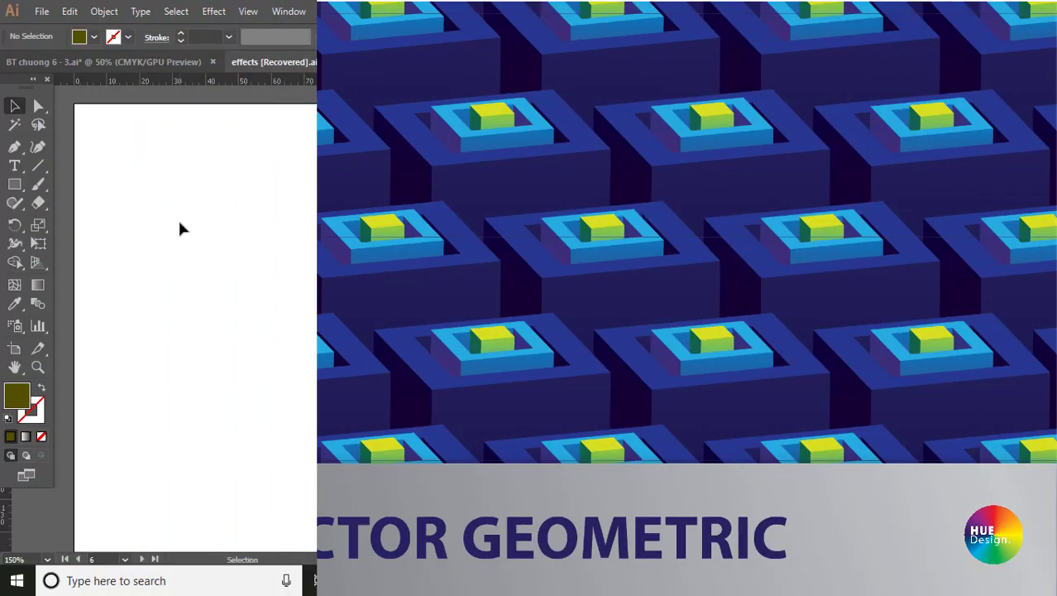
Step: Draw a square on the artboard and fill it with a dark blue swatch
left_click(14, 183)
left_click_drag(234, 211, 423, 398)
key("v")
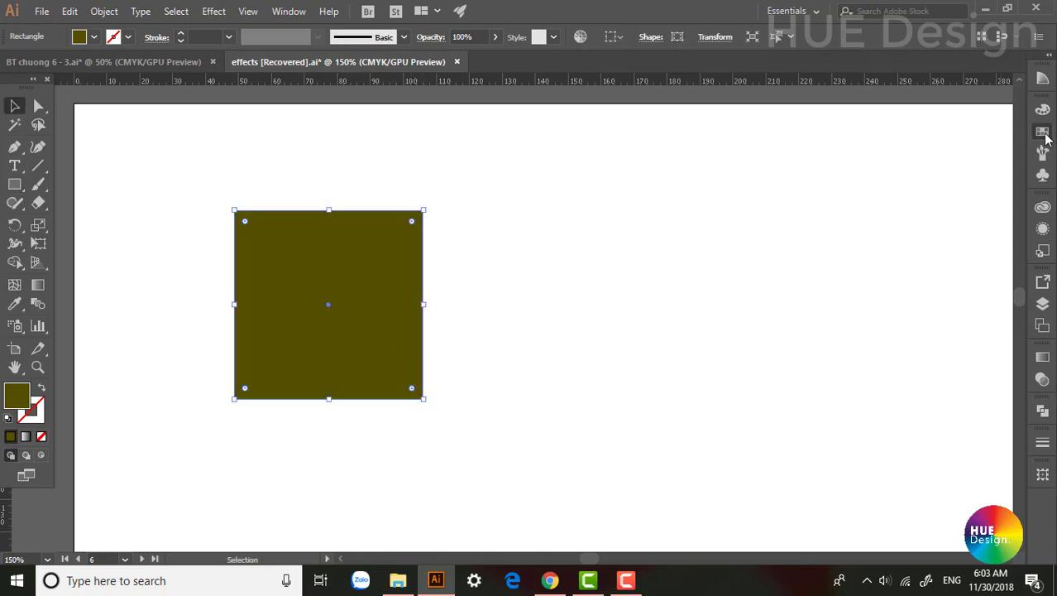
left_click(1043, 131)
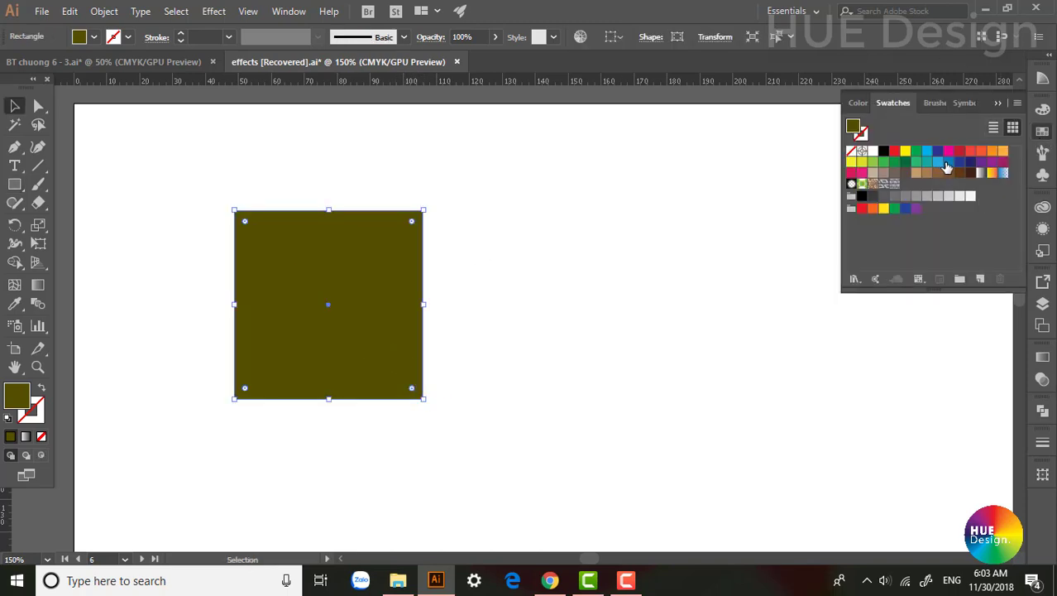
left_click(947, 163)
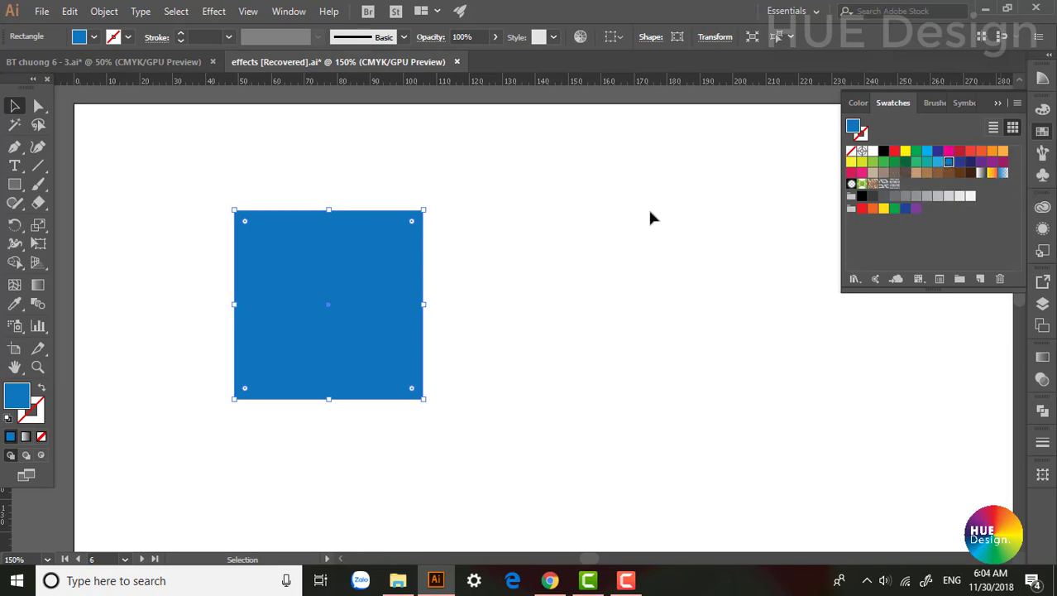
left_click(959, 163)
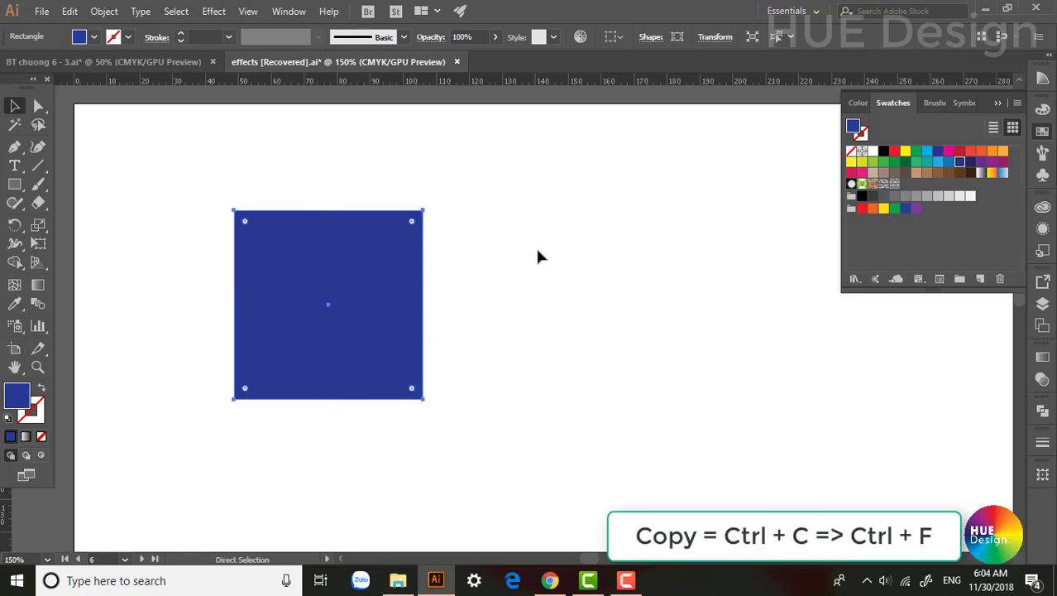
Step: Paste a copy in front, shrink it to a smaller centred square, and select both squares
key("ctrl+c")
key("ctrl+f")
left_click_drag(425, 212, 398, 244)
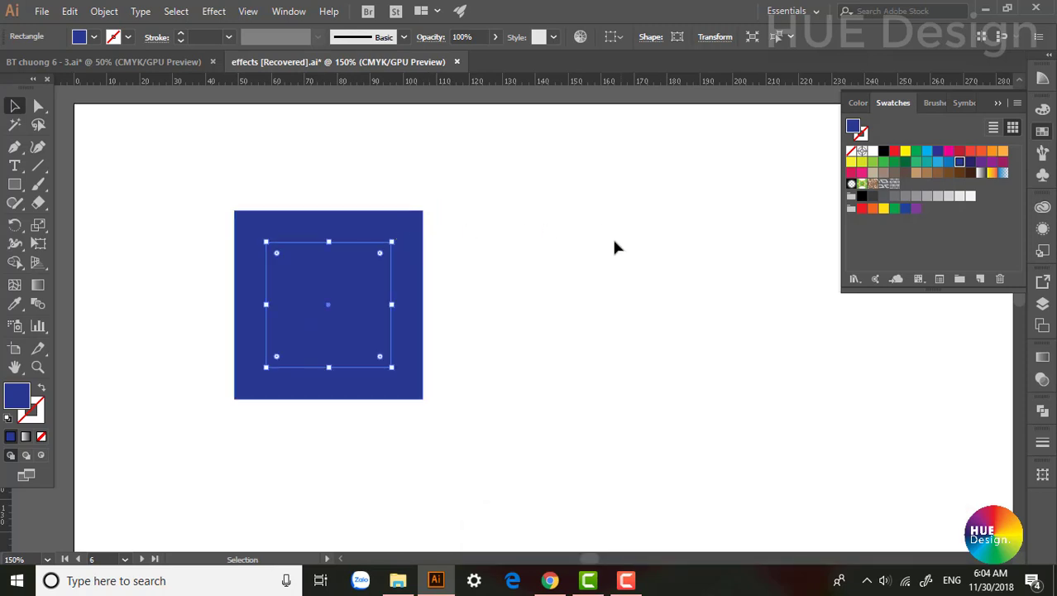
left_click(399, 271)
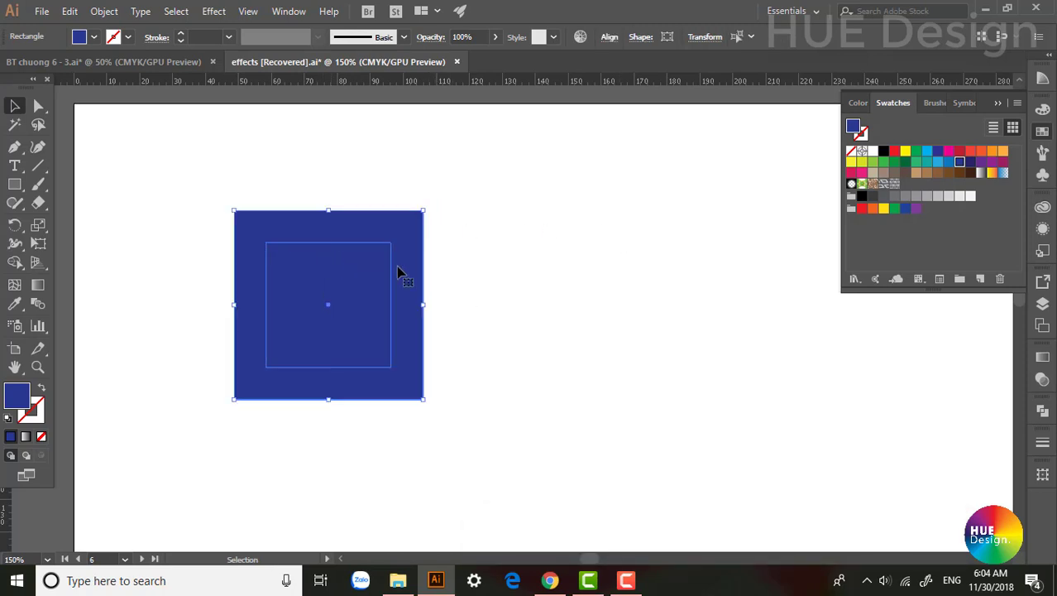
left_click(1045, 408)
Step: Cut out the centre with Minus Front, then paste a smaller copy of the frame inside
left_click(890, 445)
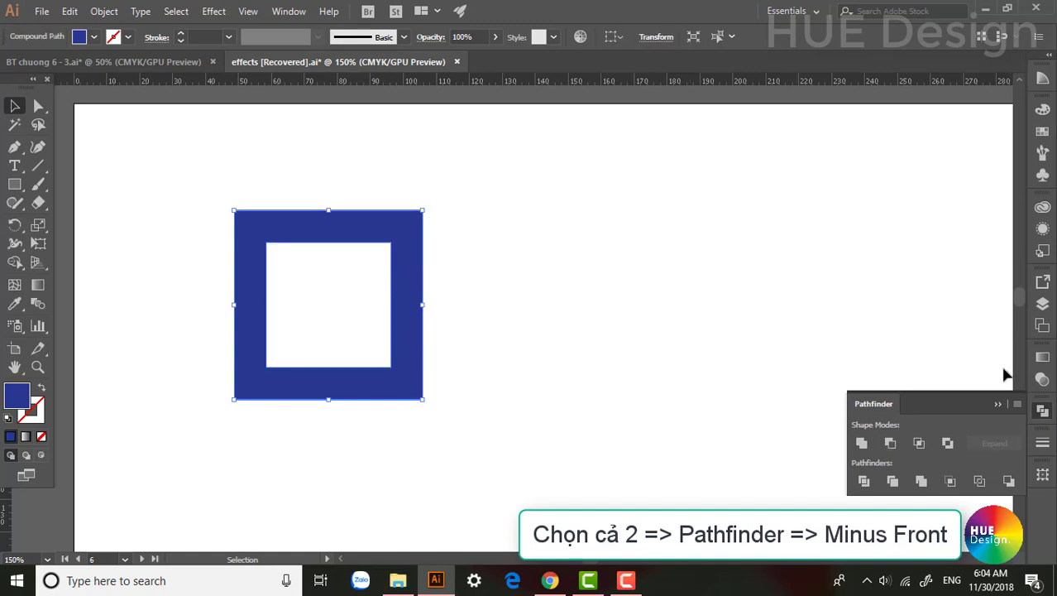
left_click(999, 405)
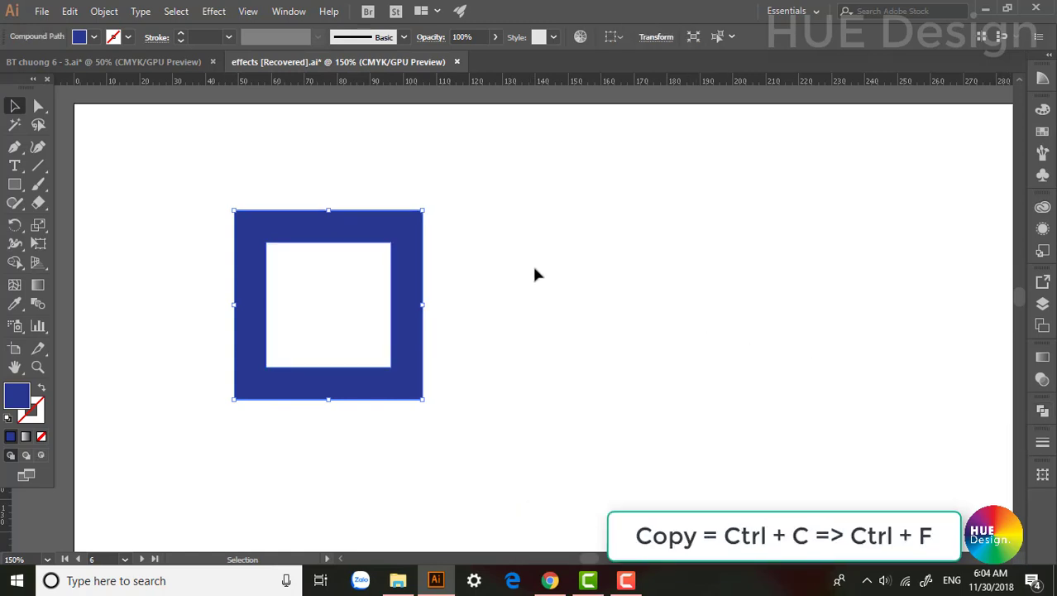
key("ctrl+c")
key("v")
key("ctrl+f")
mouse_move(423, 211)
left_mouse_down()
mouse_move(405, 245)
mouse_move(387, 246)
mouse_move(369, 267)
left_mouse_up()
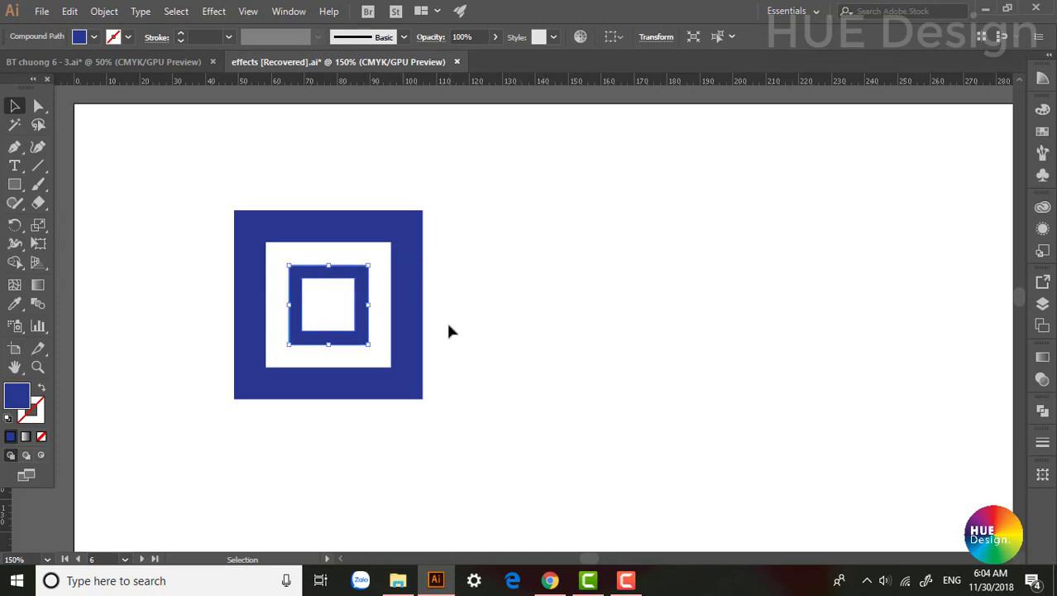
Step: Fill the smaller inner frame with light blue
left_click(521, 310)
left_click(361, 276)
left_click(1042, 130)
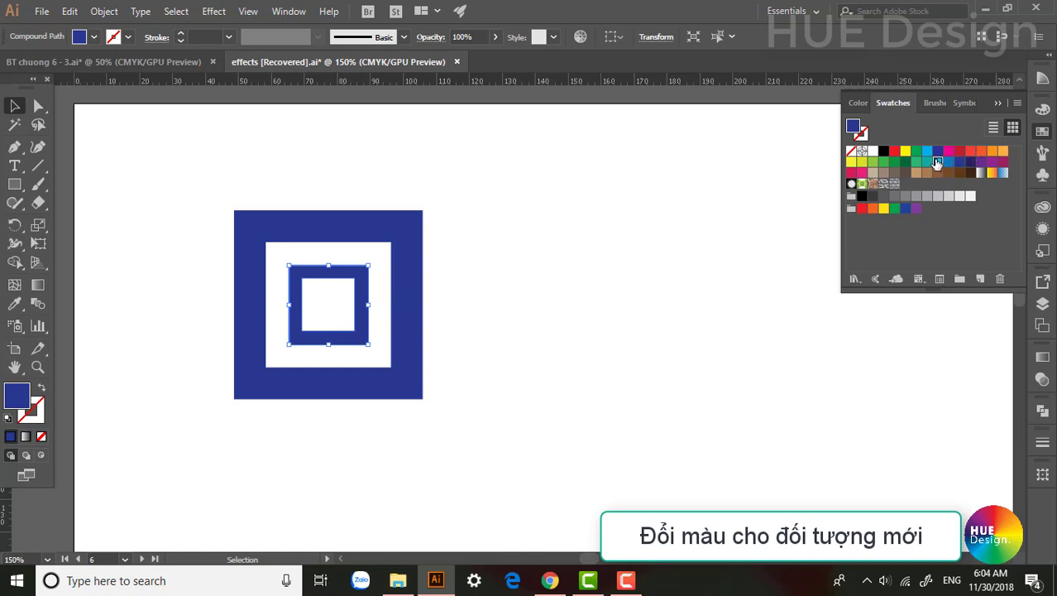
left_click(937, 162)
left_click(512, 245)
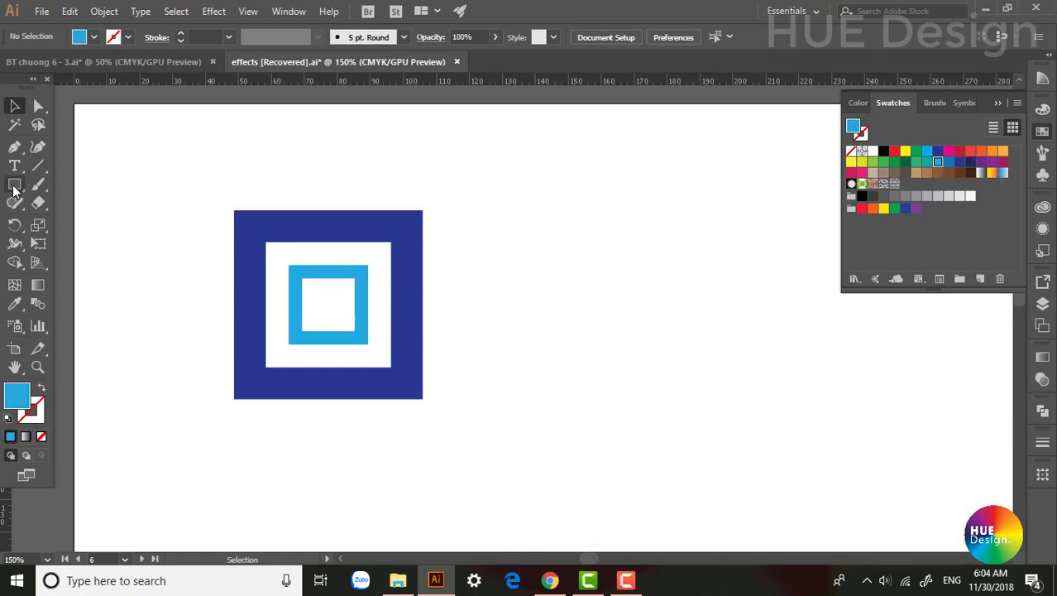
Step: Draw a small centre square and fill it light green
left_click(14, 186)
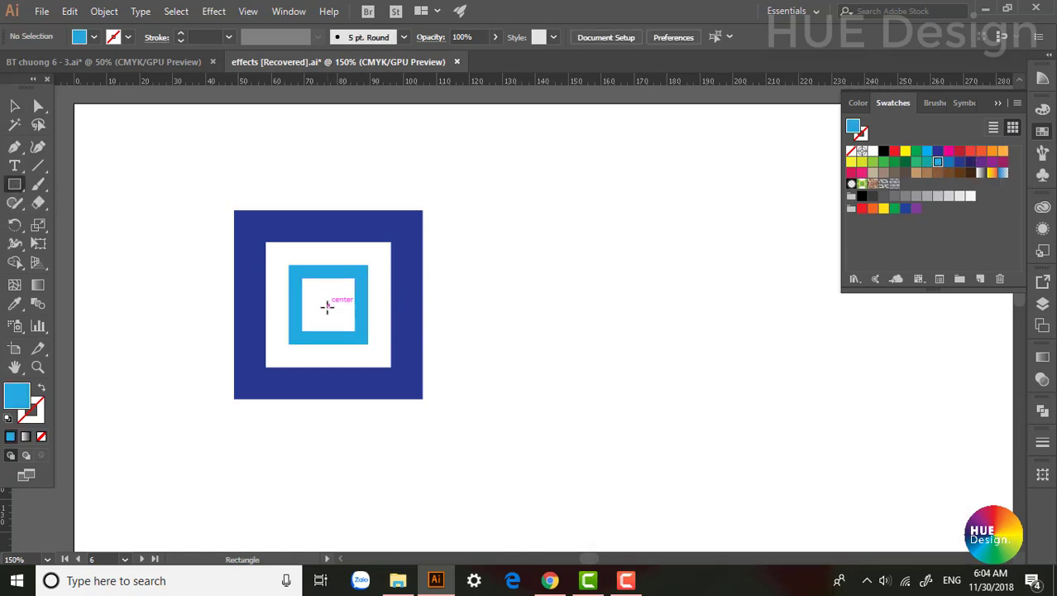
left_click_drag(330, 302, 340, 286)
left_click(14, 106)
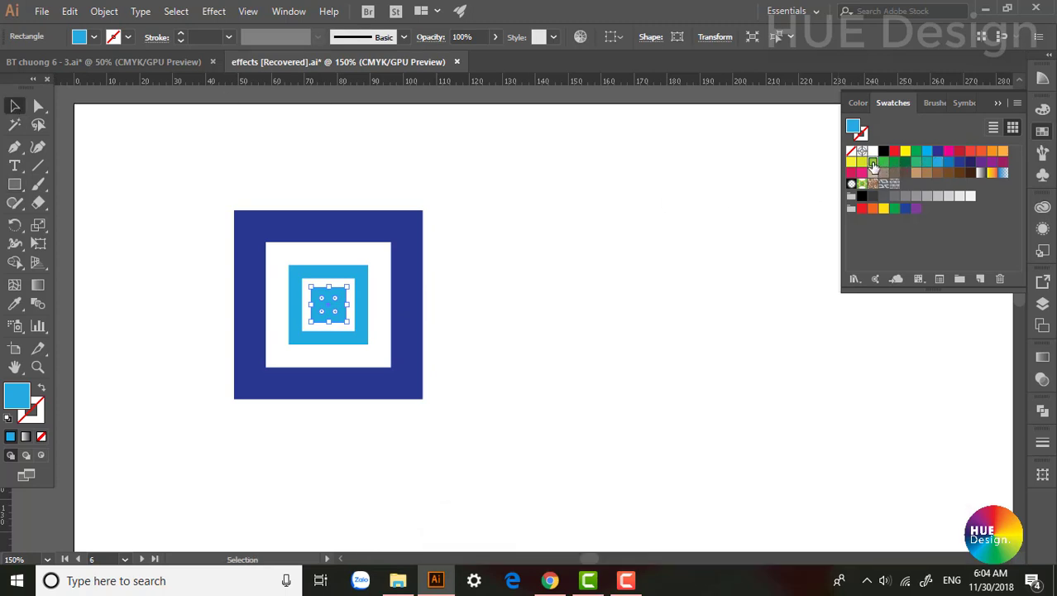
left_click(873, 163)
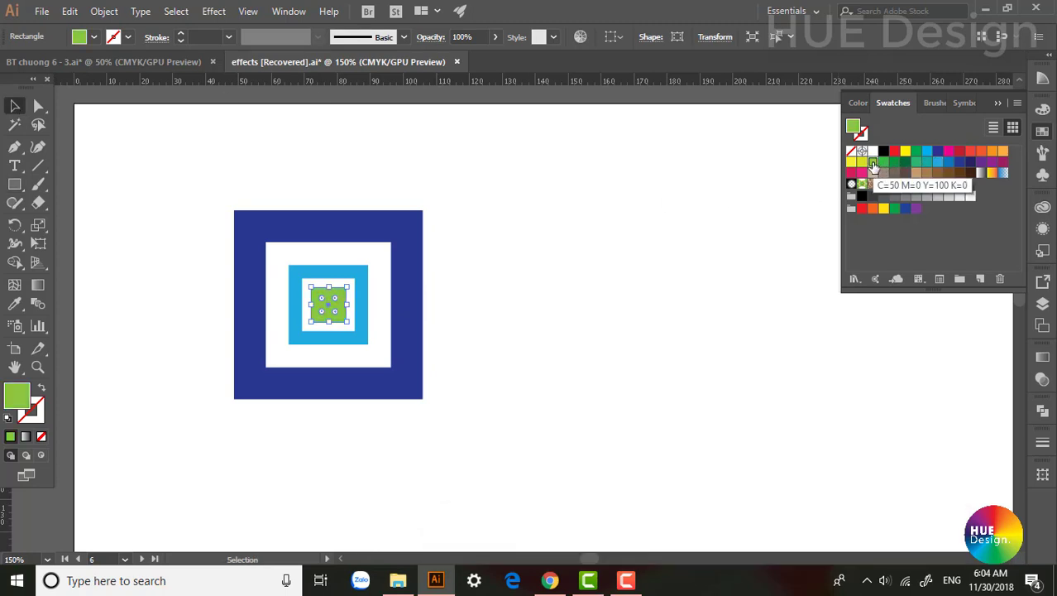
left_click(573, 329)
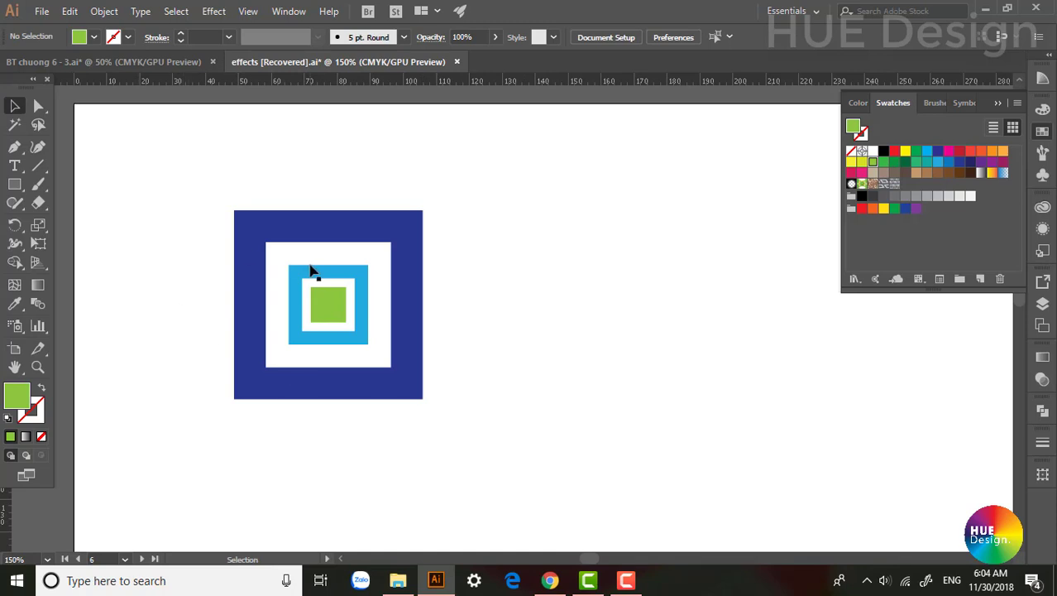
Step: Enlarge the light blue frame slightly around the green square
left_click(333, 270)
left_click_drag(368, 265, 379, 254)
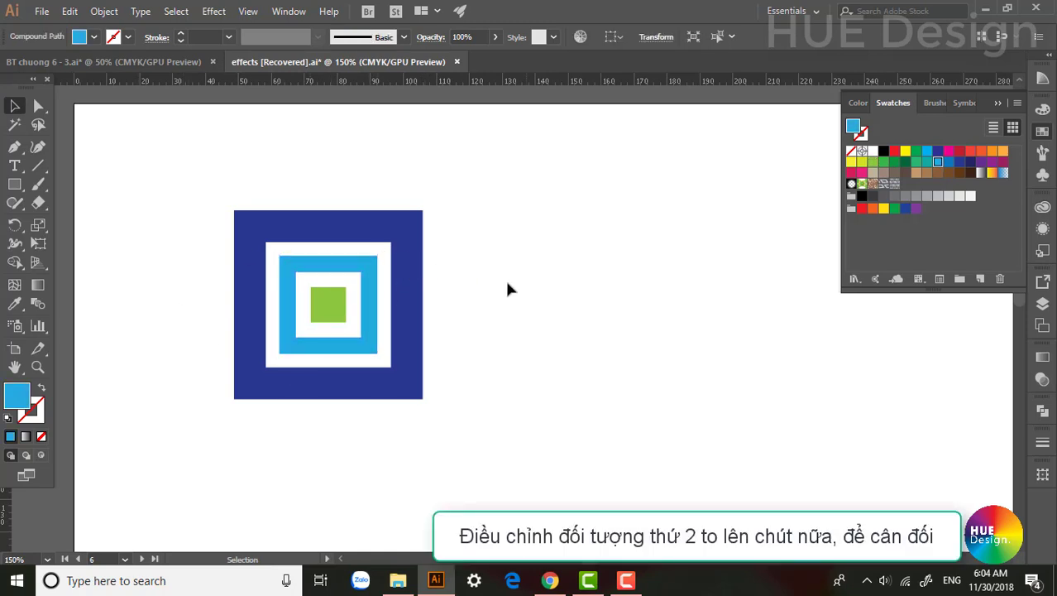
left_click(507, 288)
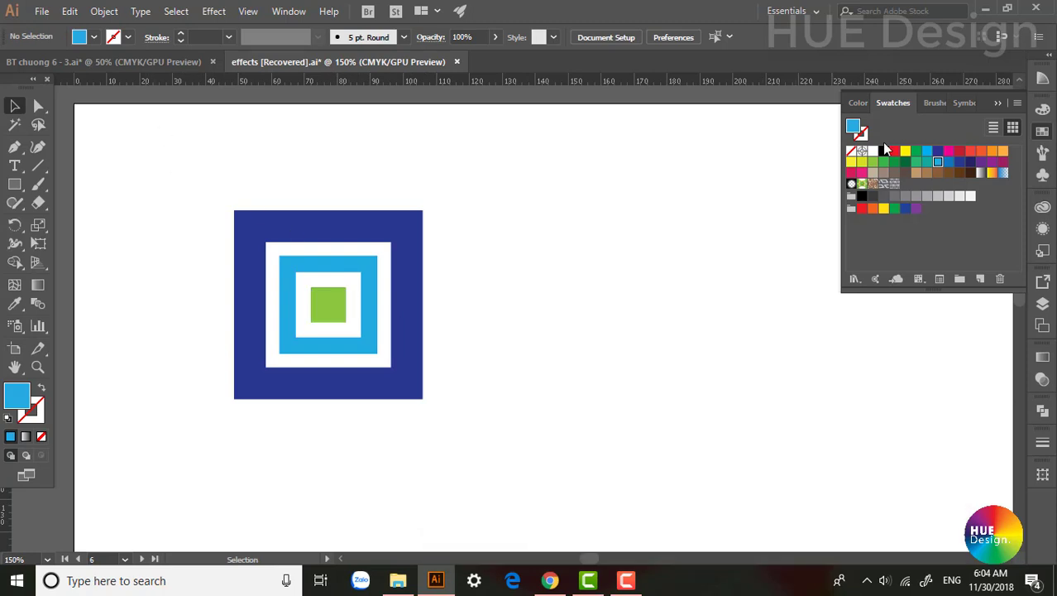
left_click(995, 104)
Step: Apply 3D Extrude & Bevel to all three shapes, rotated to 69°, -17°, 5° with 200 pt depth
left_click_drag(201, 186, 483, 344)
left_click(214, 12)
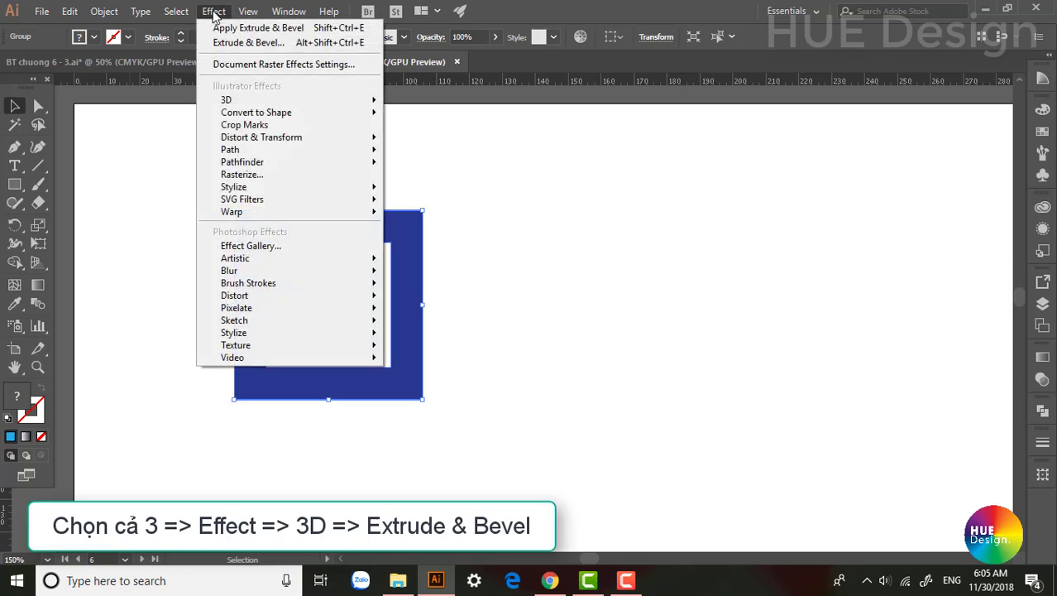
left_click(432, 101)
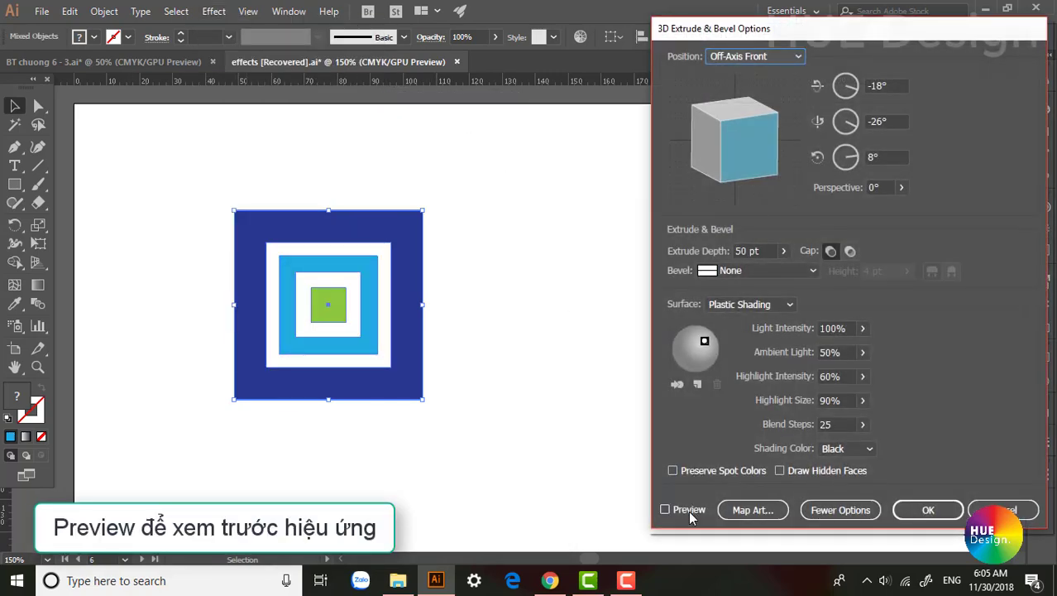
left_click(686, 510)
left_click_drag(745, 166, 741, 124)
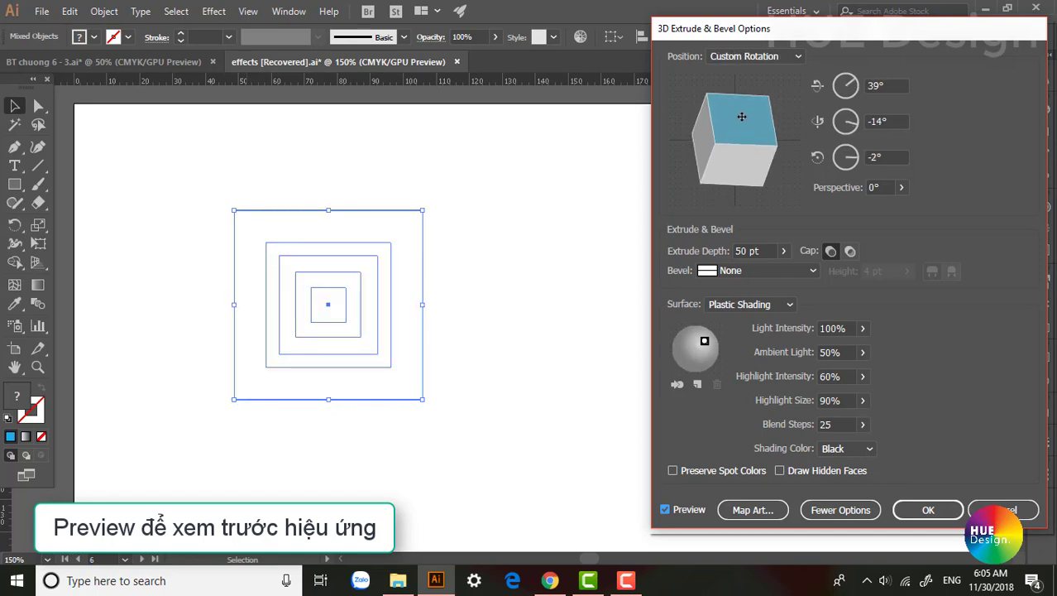
mouse_move(771, 175)
left_mouse_down()
mouse_move(783, 166)
mouse_move(752, 151)
left_mouse_up()
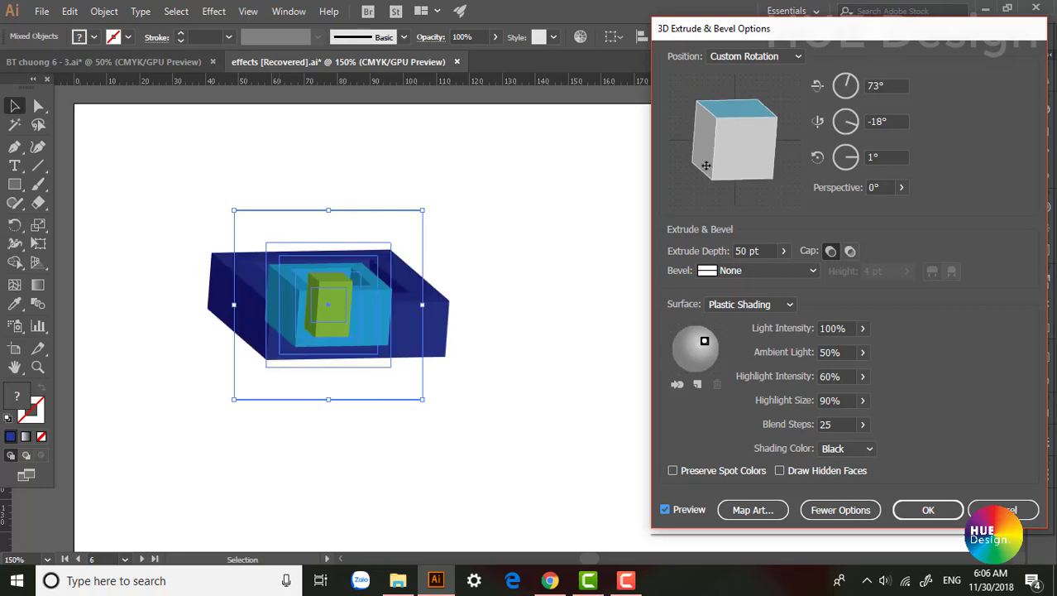
left_click_drag(753, 152, 699, 163)
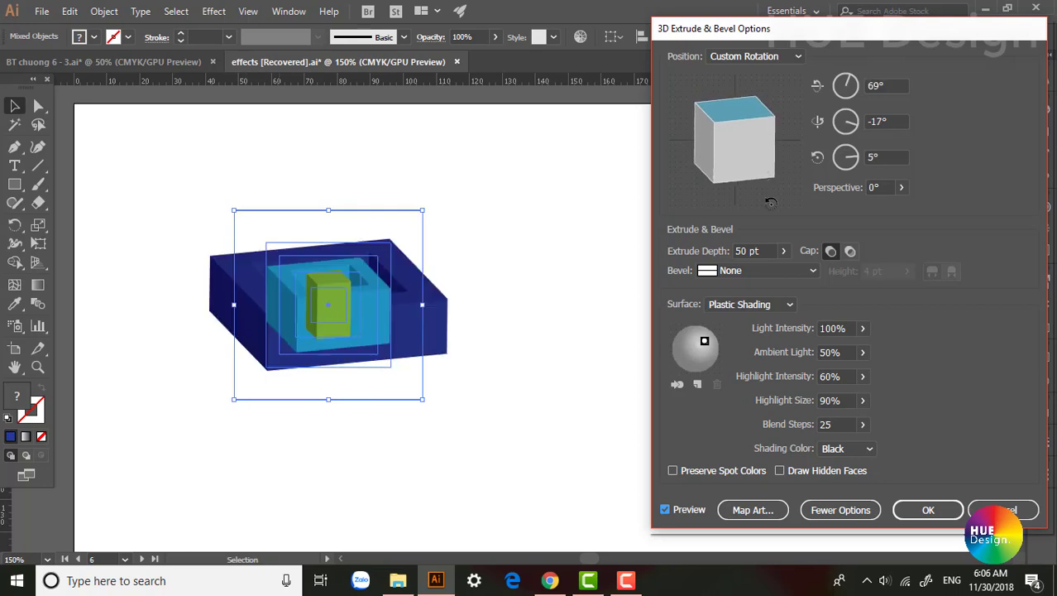
left_click_drag(762, 251, 709, 248)
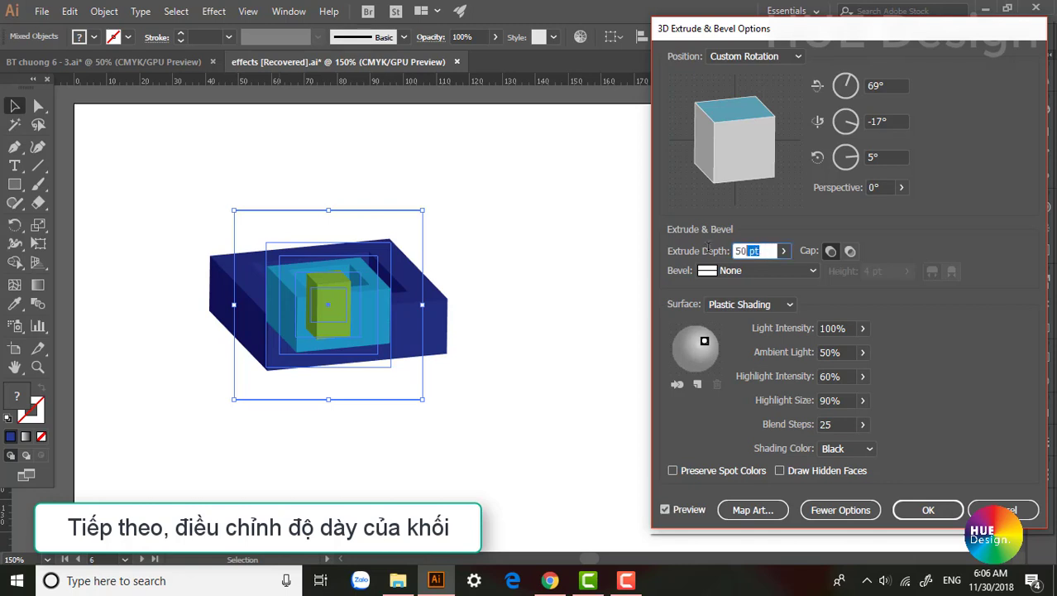
type("200")
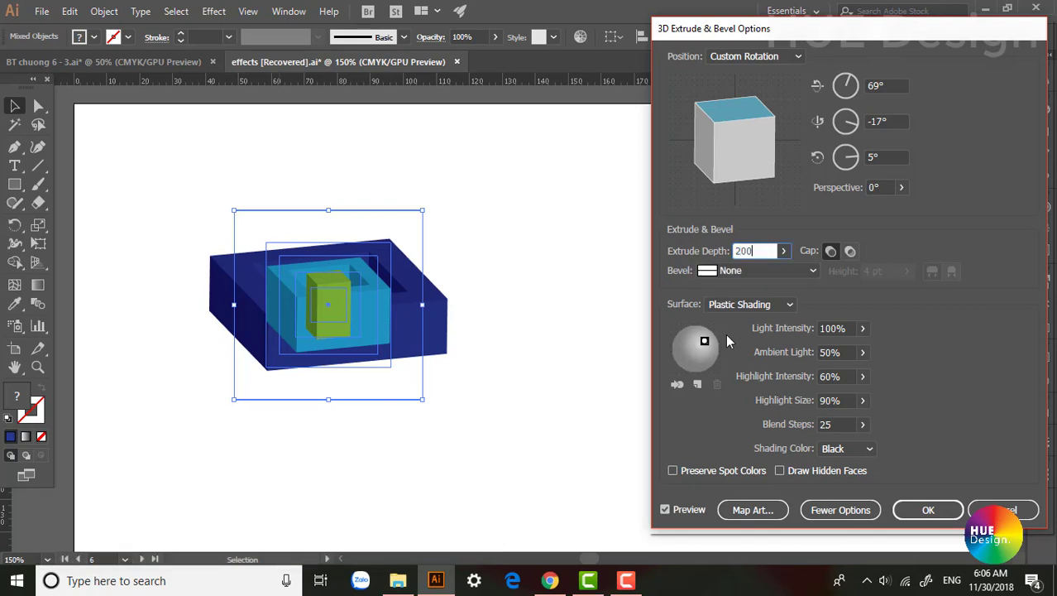
left_click(666, 509)
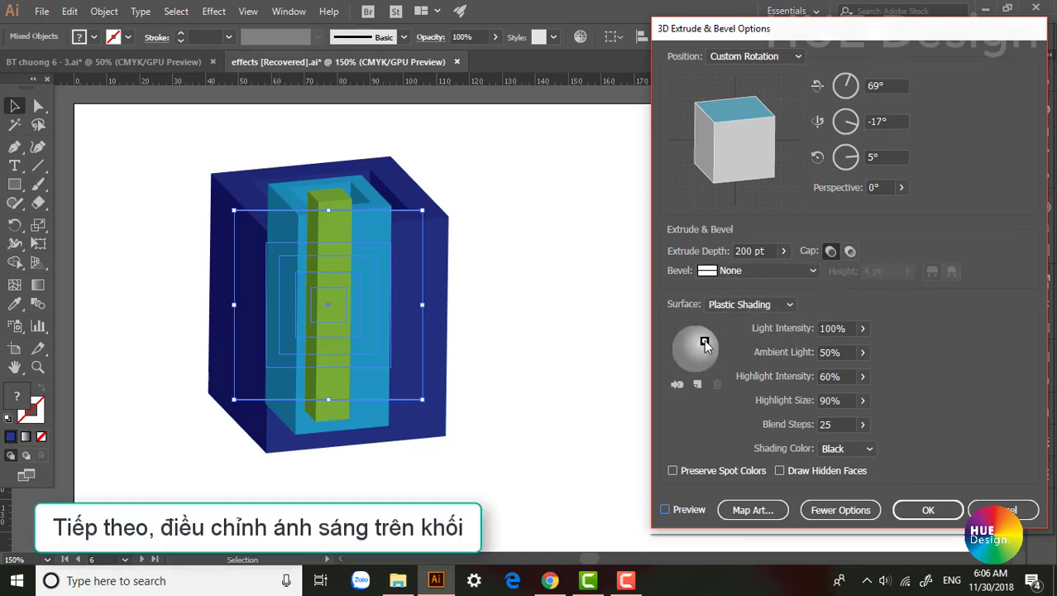
Step: Raise the light source, set ambient light to 23%, and apply the 3D effect
left_click_drag(704, 342, 701, 338)
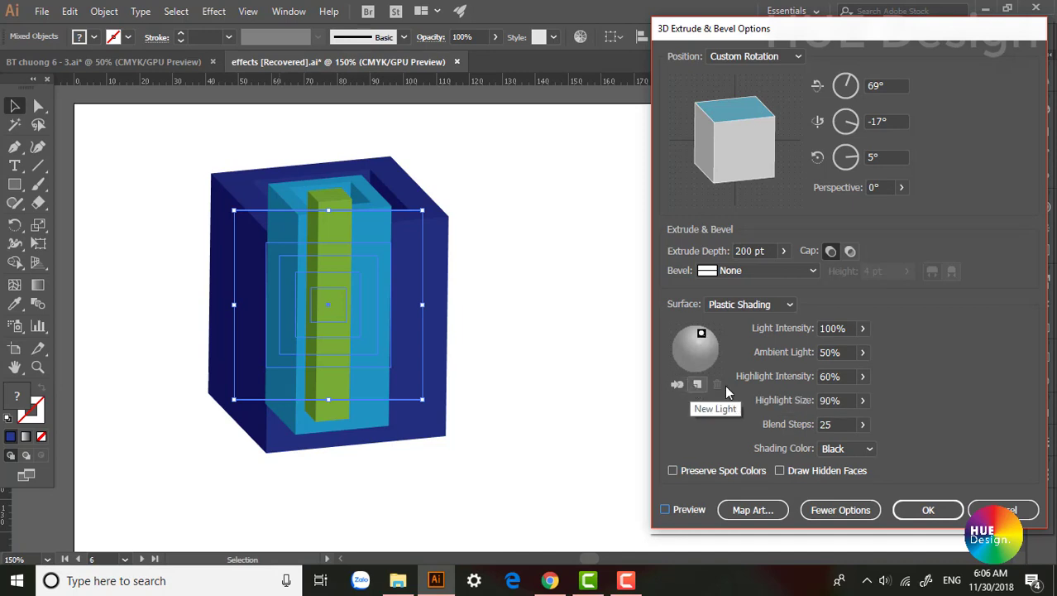
left_click(862, 352)
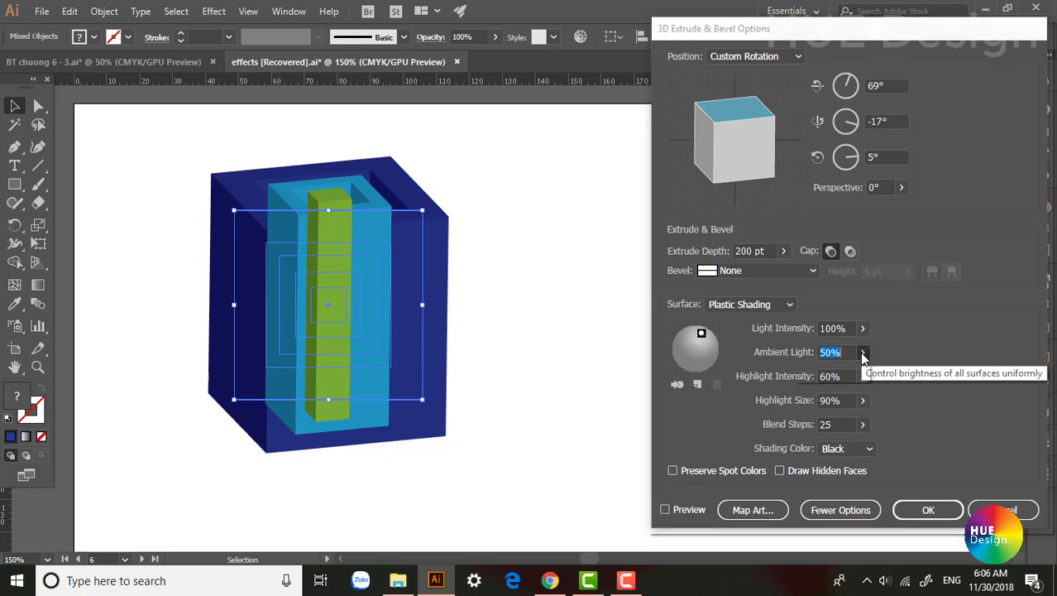
left_click_drag(834, 375, 820, 376)
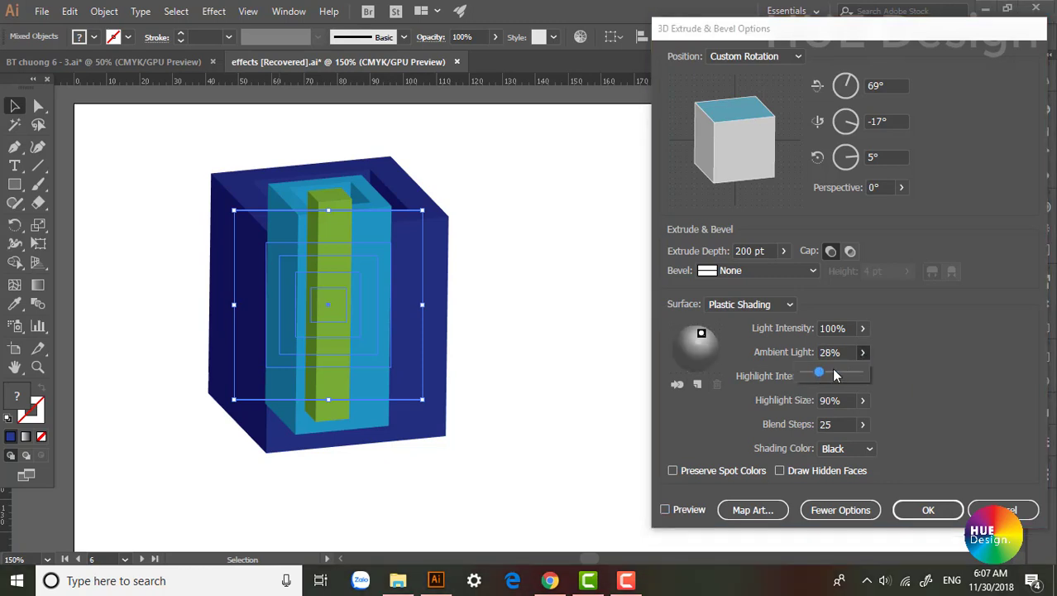
left_click_drag(701, 333, 706, 337)
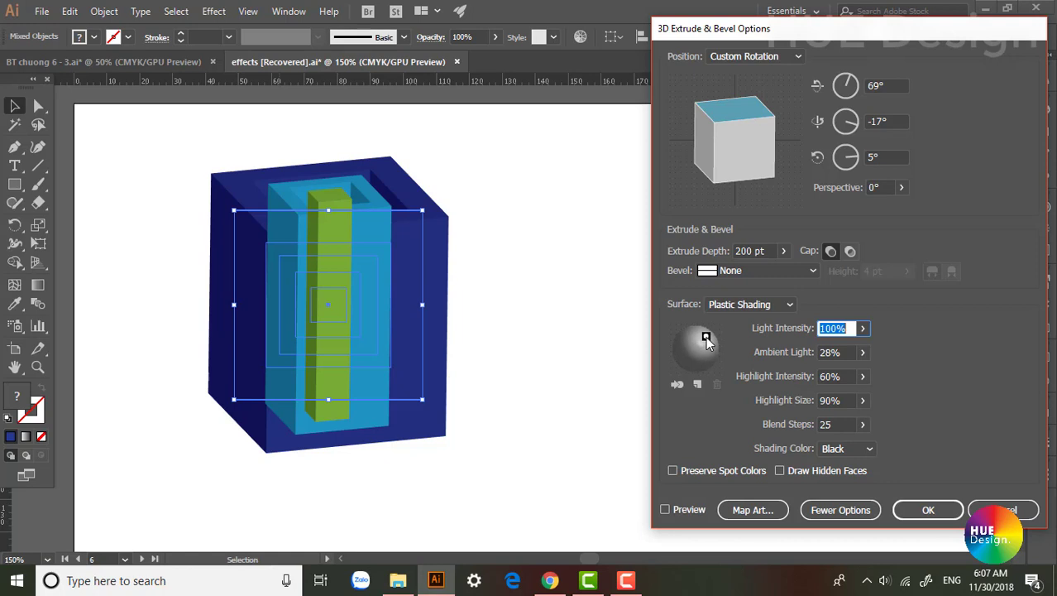
left_click(665, 509)
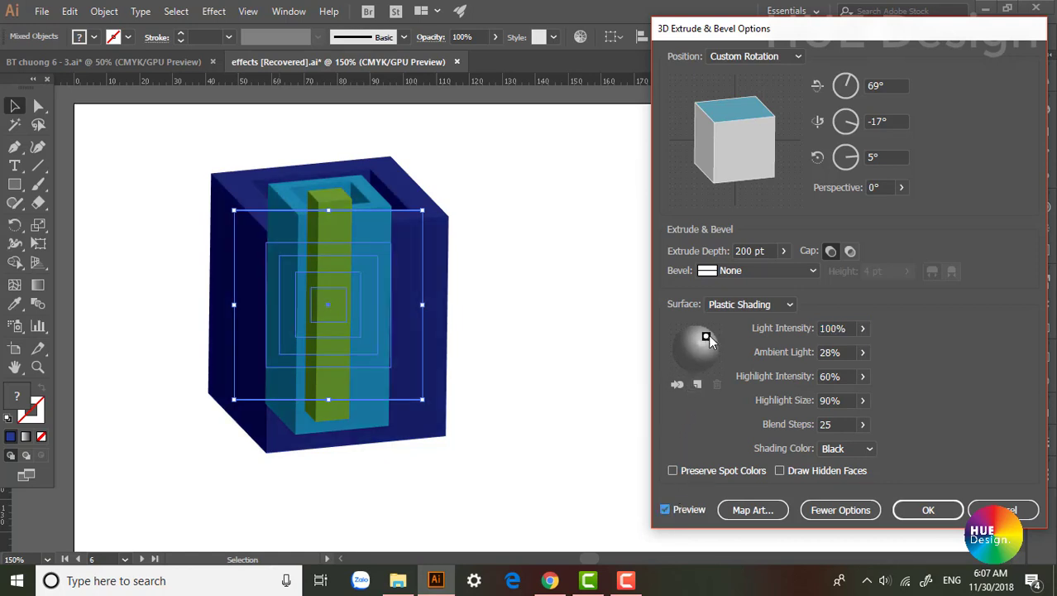
left_click_drag(706, 338, 703, 334)
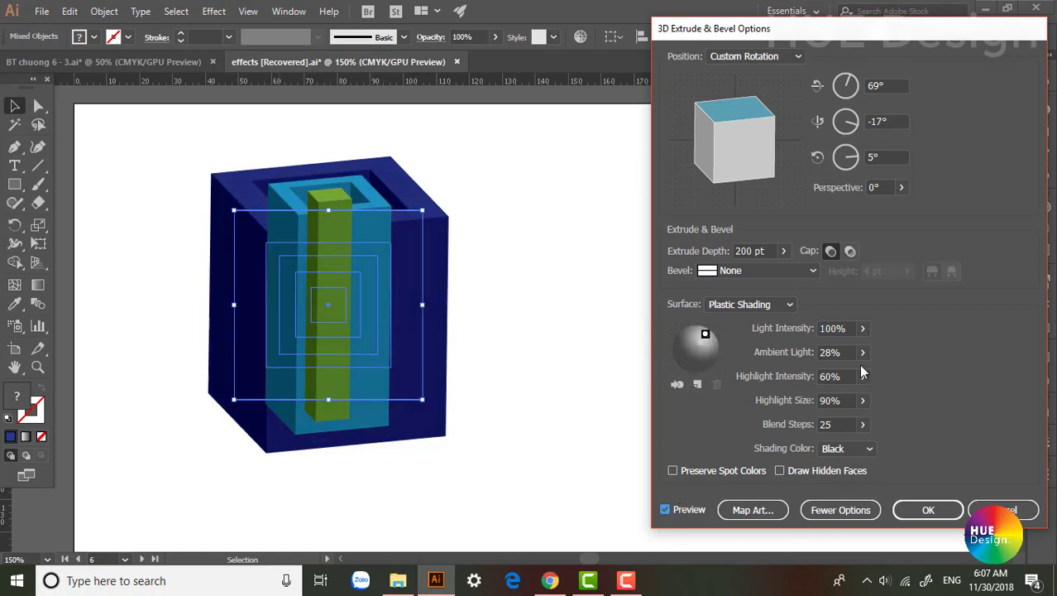
left_click_drag(862, 353, 813, 375)
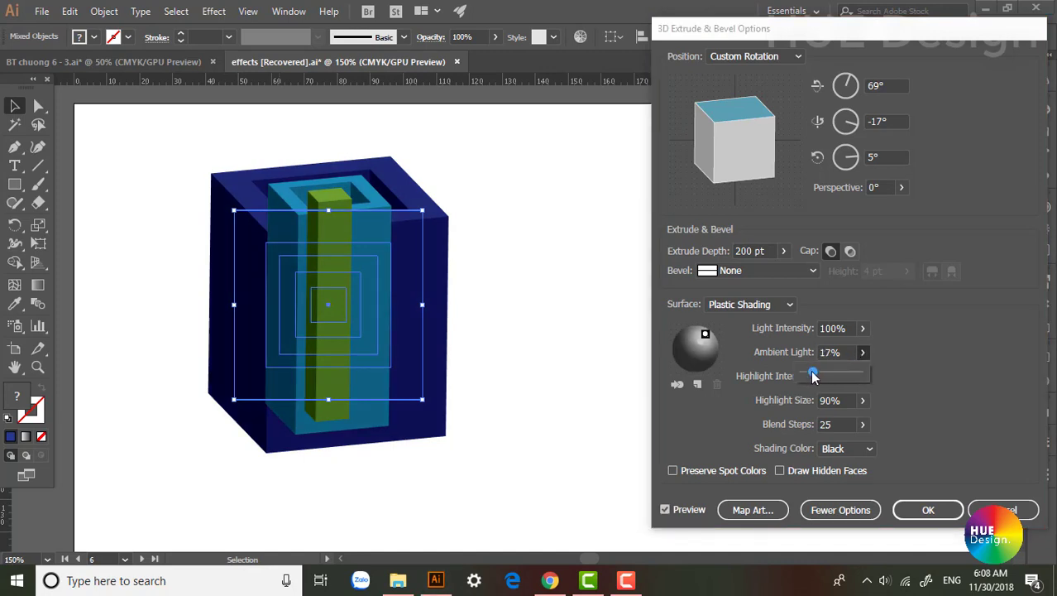
left_click_drag(813, 375, 819, 375)
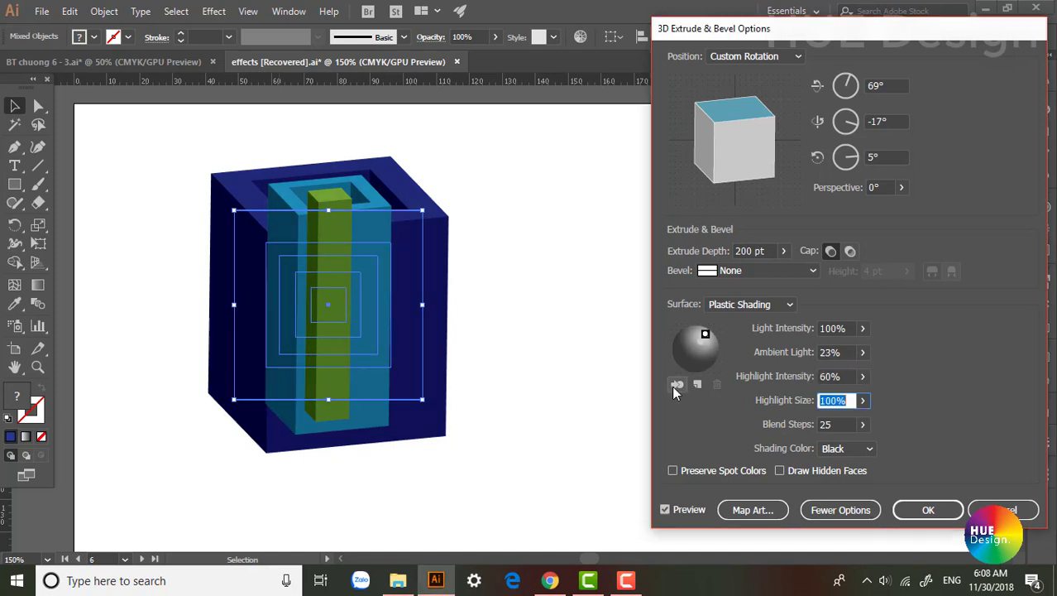
left_click(928, 513)
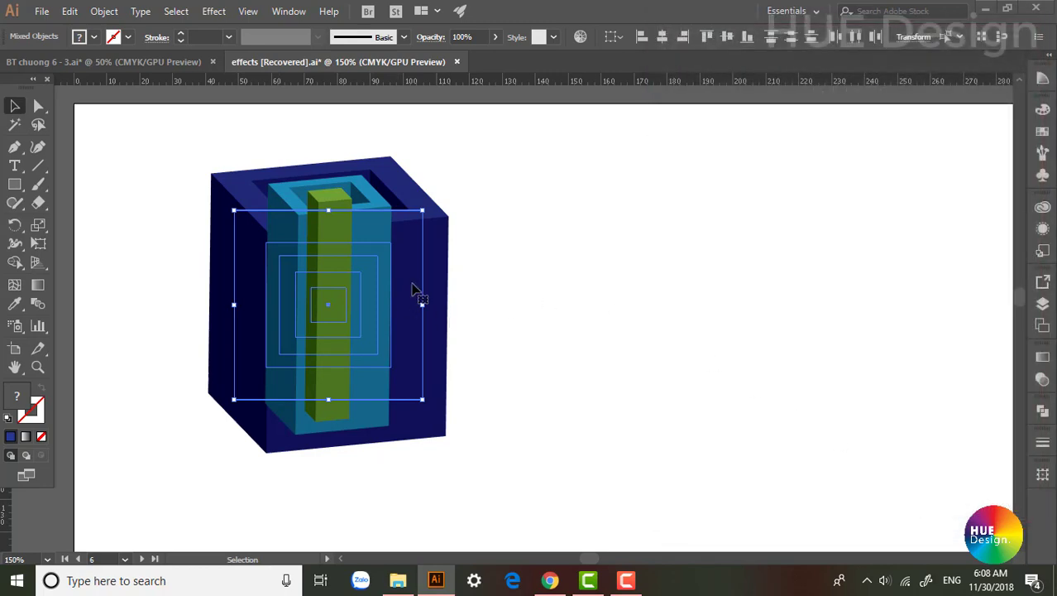
Step: Expand the 3D box's appearance into editable shapes
left_click(129, 205)
left_click_drag(129, 205, 507, 323)
left_click(104, 11)
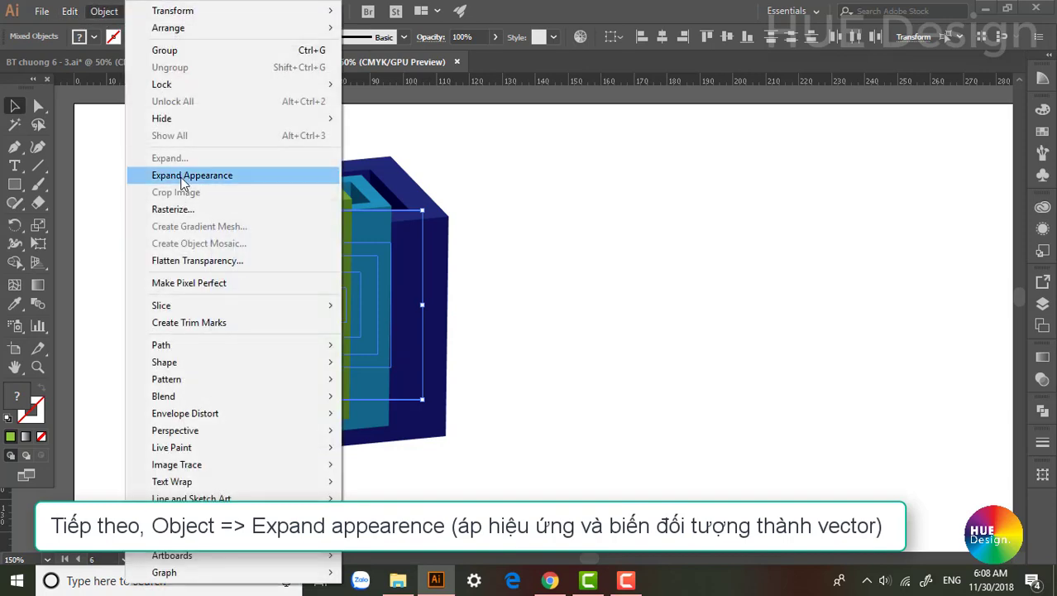
left_click(182, 175)
Step: Zoom in on the green column of the expanded box
left_click(563, 288)
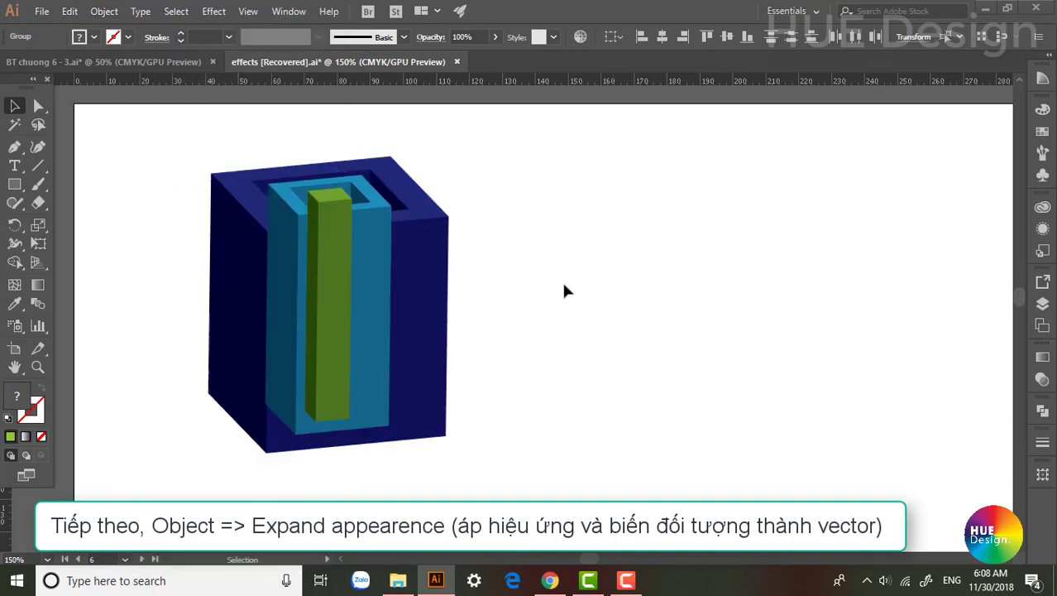
left_click(321, 294)
left_click(330, 288, "ctrl")
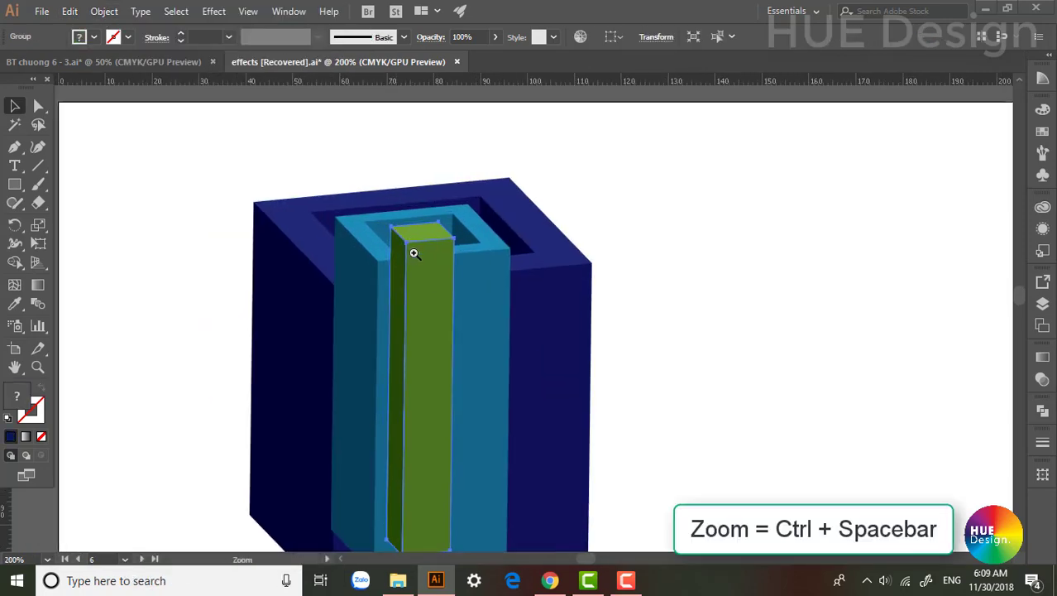
left_click_drag(414, 253, 448, 307)
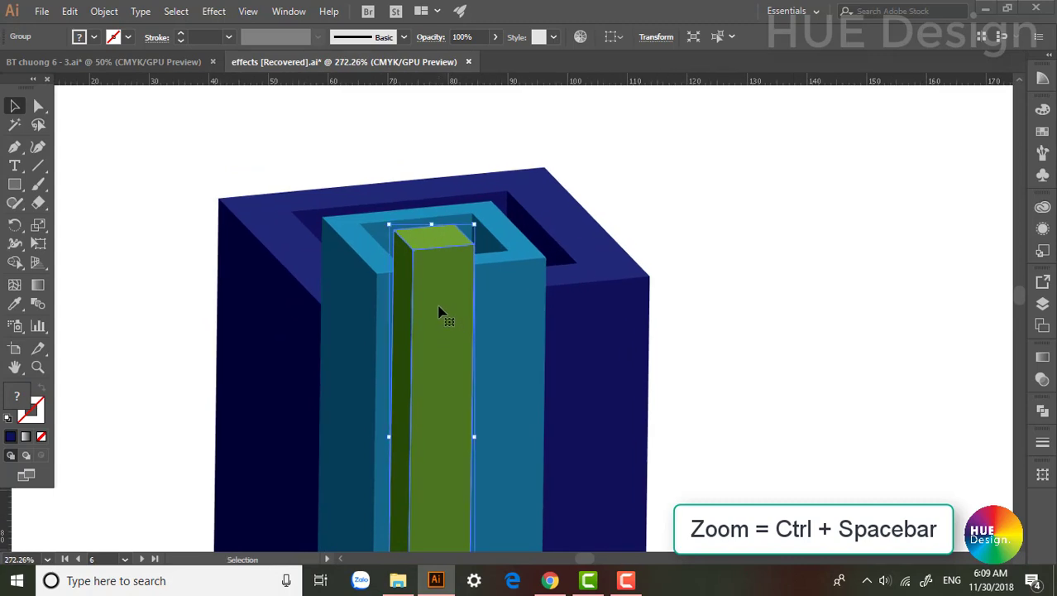
double_click(441, 312)
left_click(732, 265)
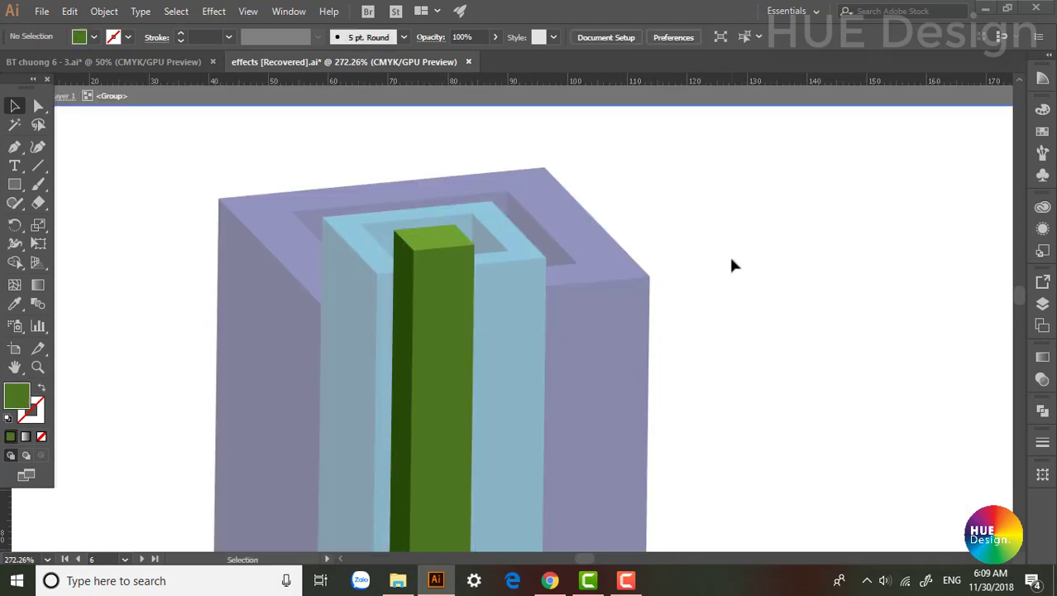
double_click(732, 265)
Step: With the Group Selection tool, recolour the green column's top face yellow
left_click(42, 109)
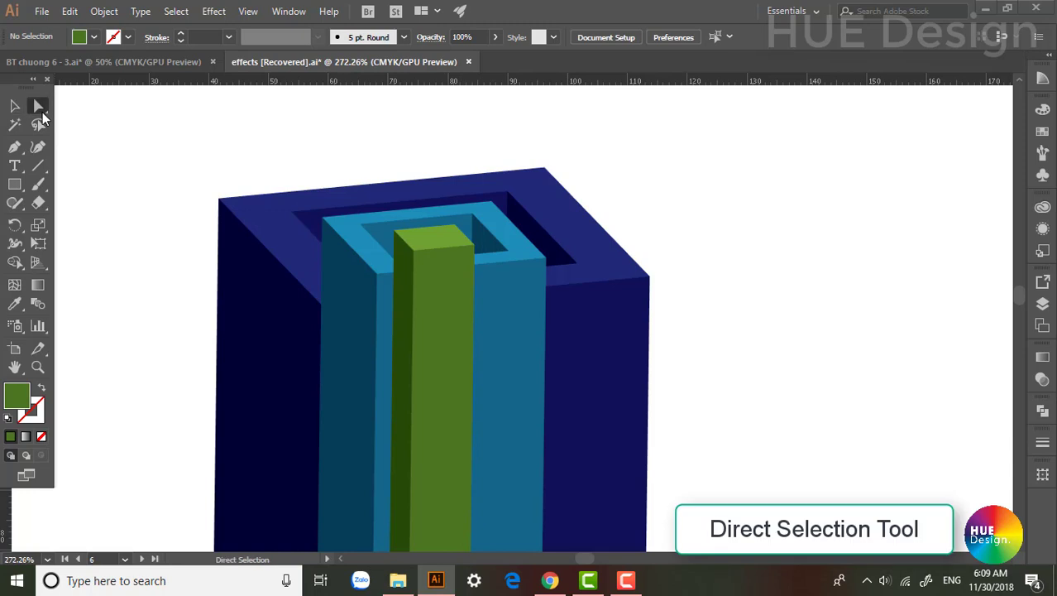
left_click_drag(42, 111, 83, 124)
left_click(423, 231)
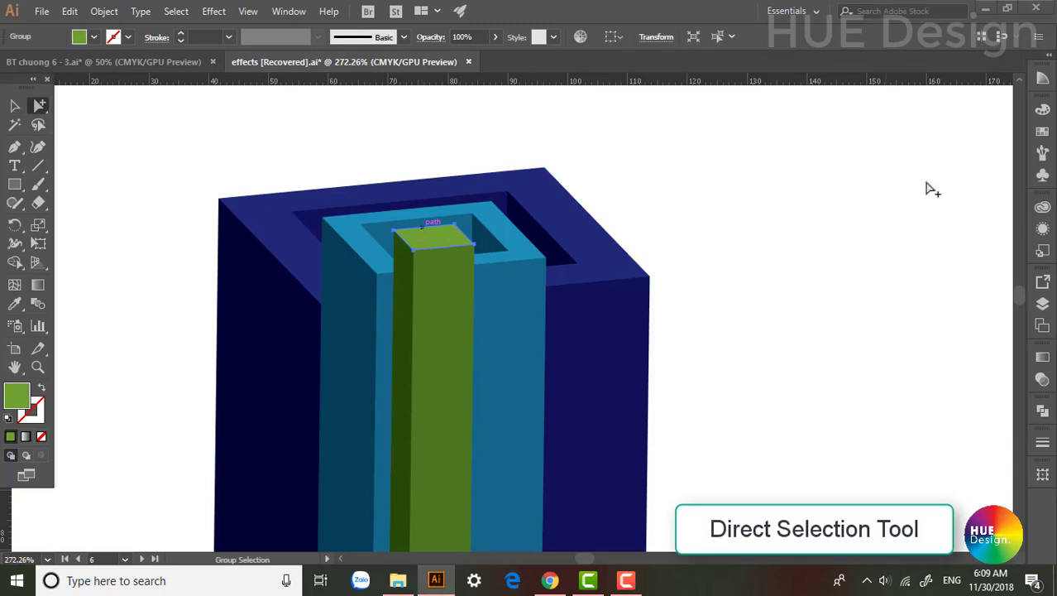
left_click(1043, 131)
left_click(905, 153)
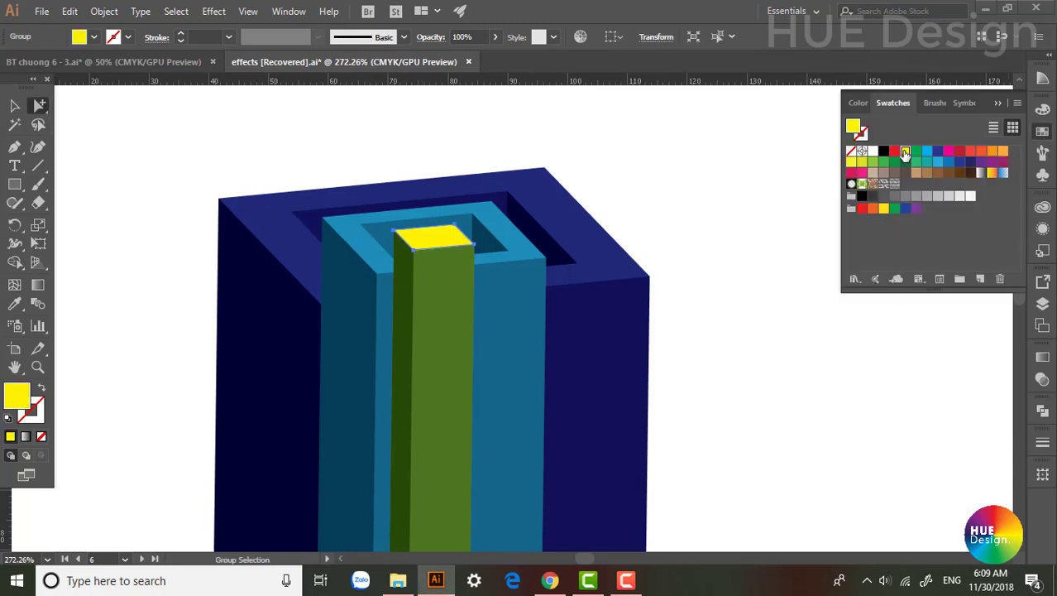
left_click(862, 164)
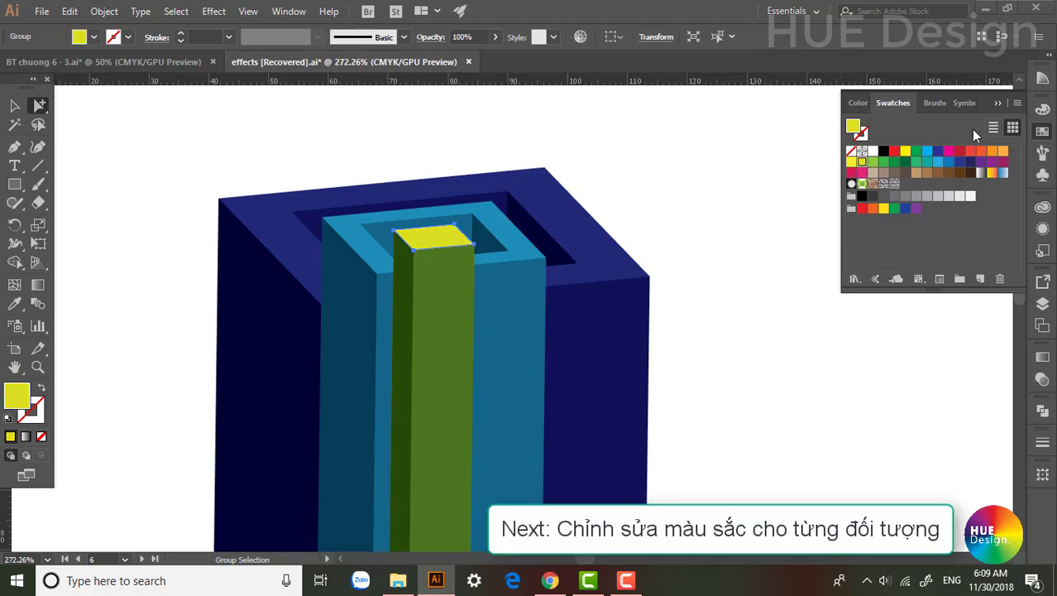
left_click(998, 109)
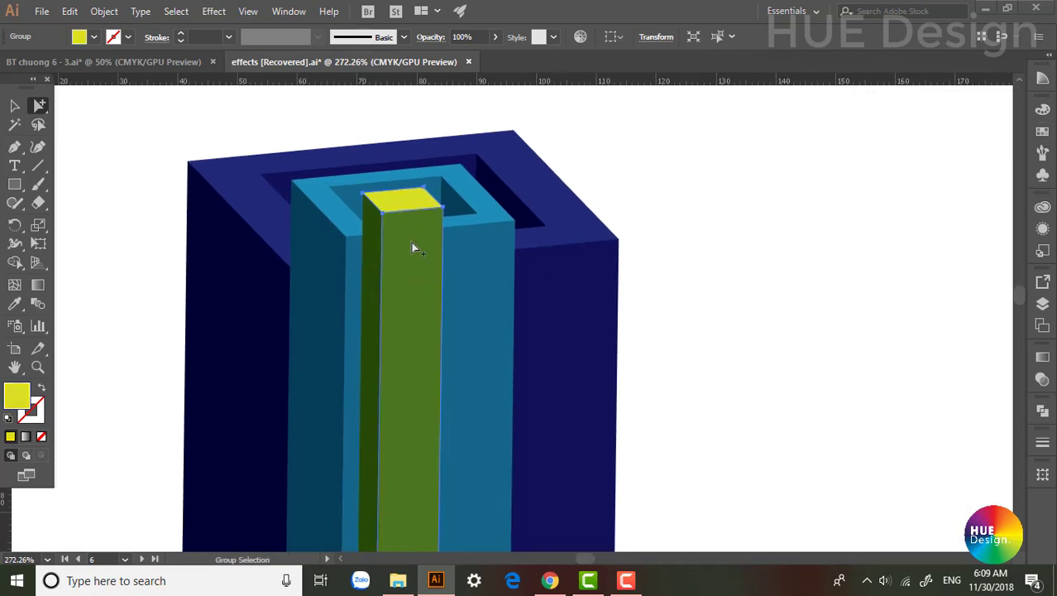
left_click(429, 246)
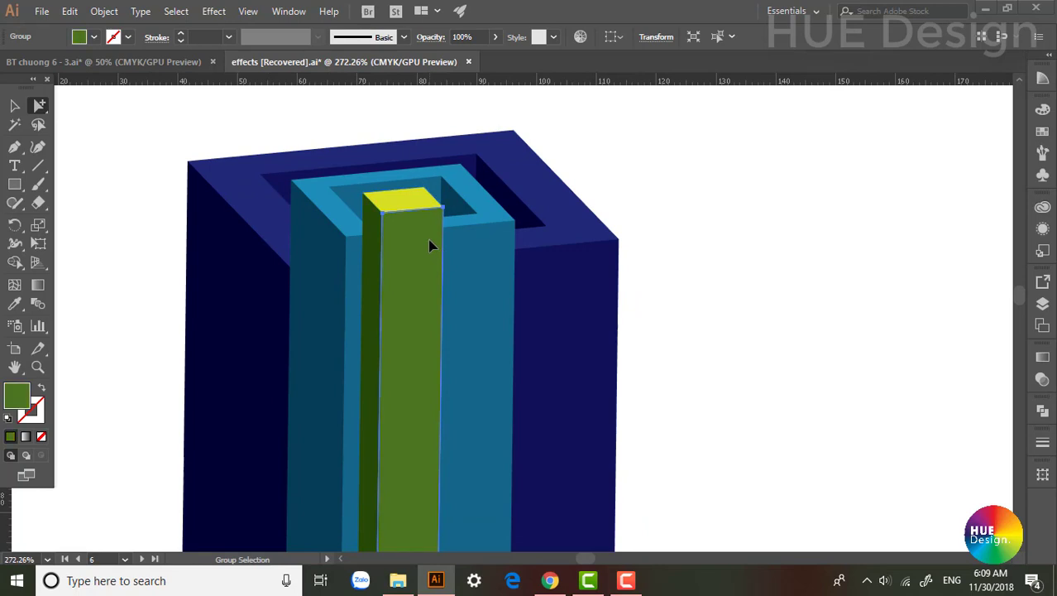
Step: Give the column's front face a linear gradient at -90°
left_click(1042, 358)
left_click(902, 463)
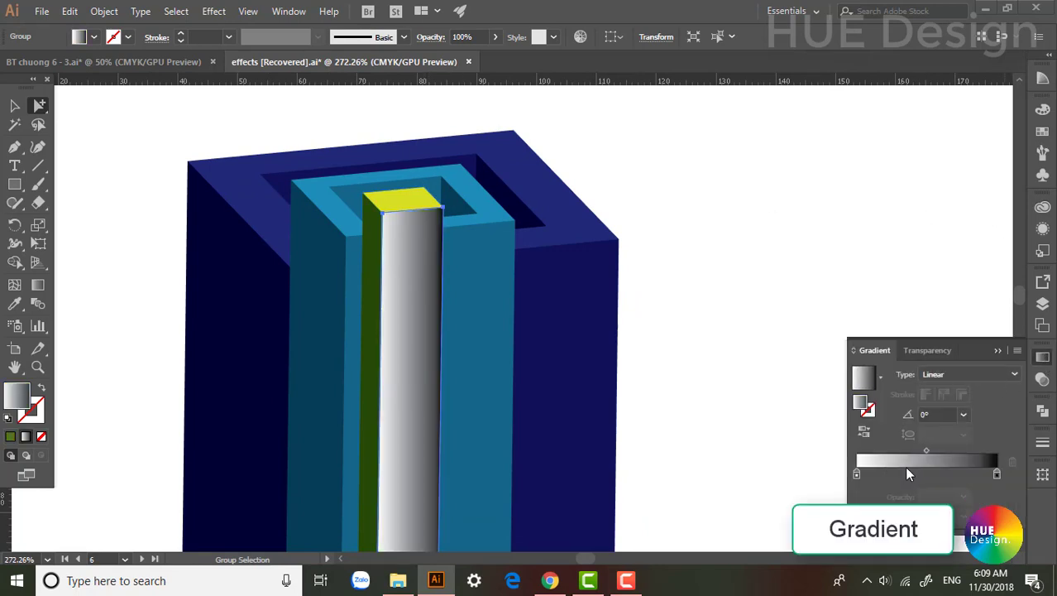
left_click(976, 374)
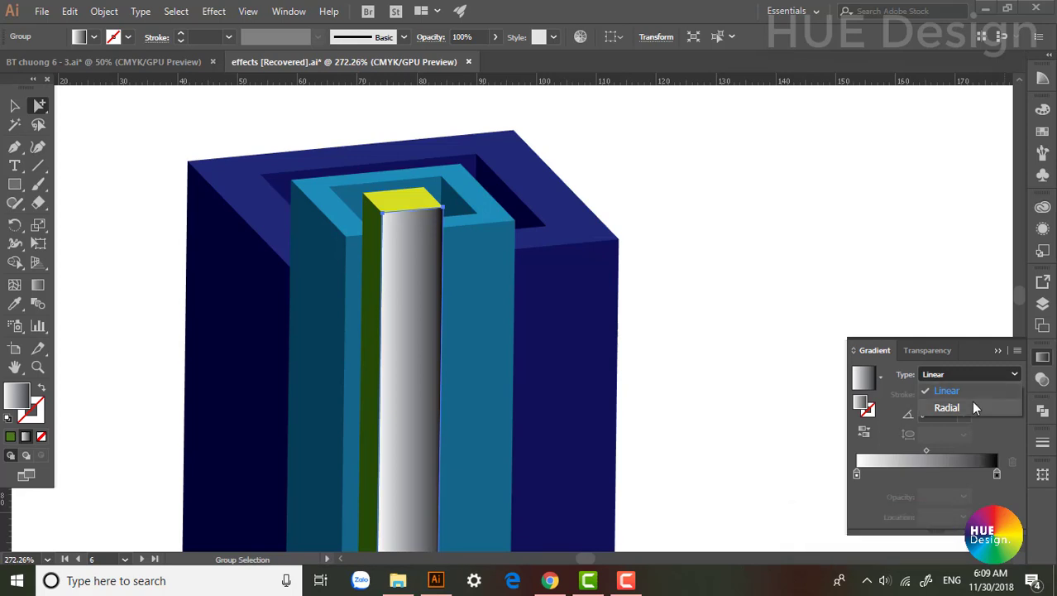
left_click(1001, 433)
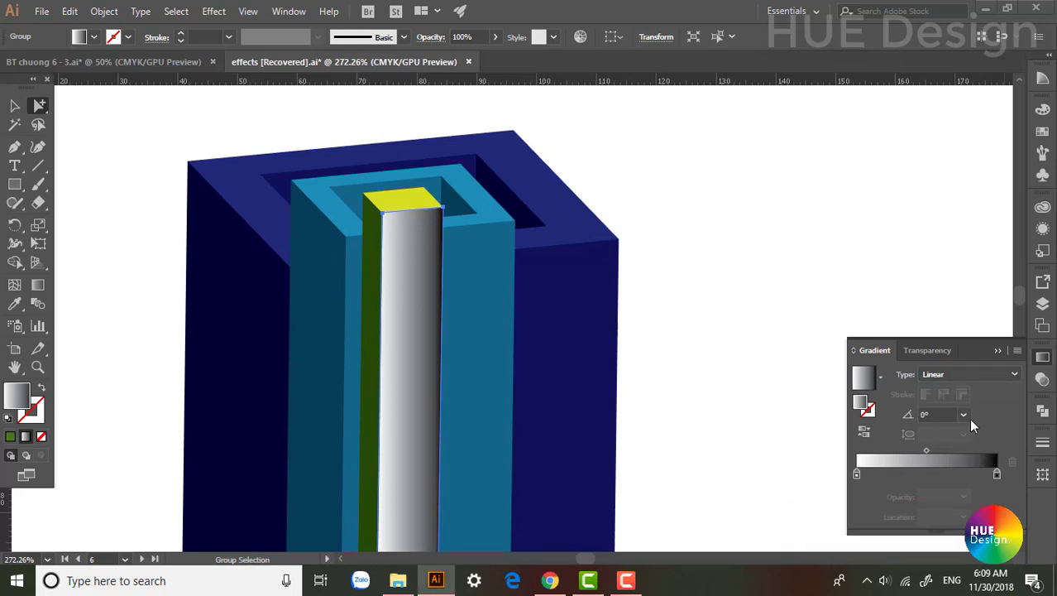
left_click(964, 414)
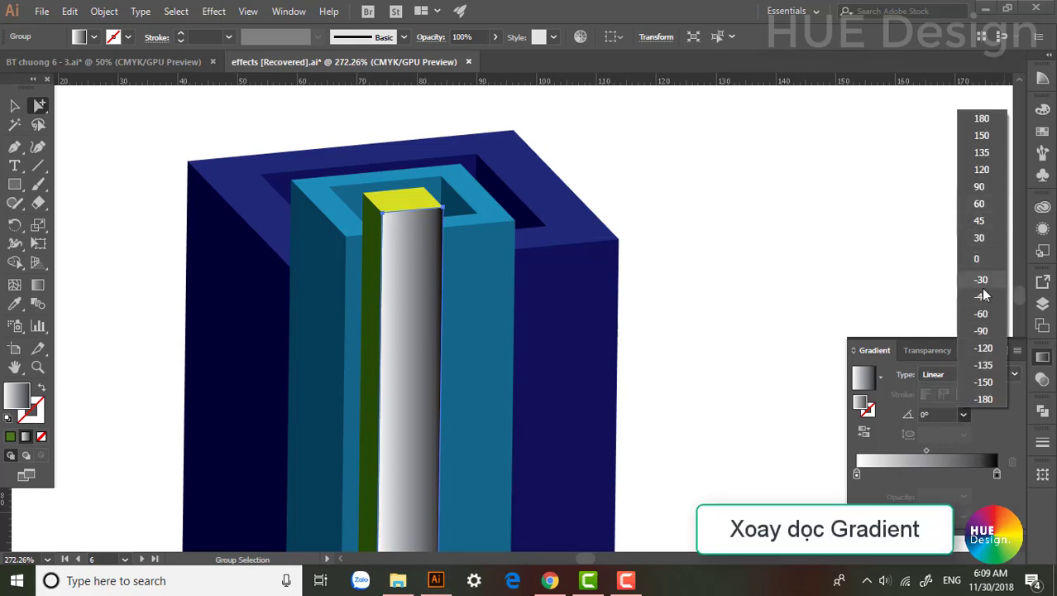
left_click(982, 330)
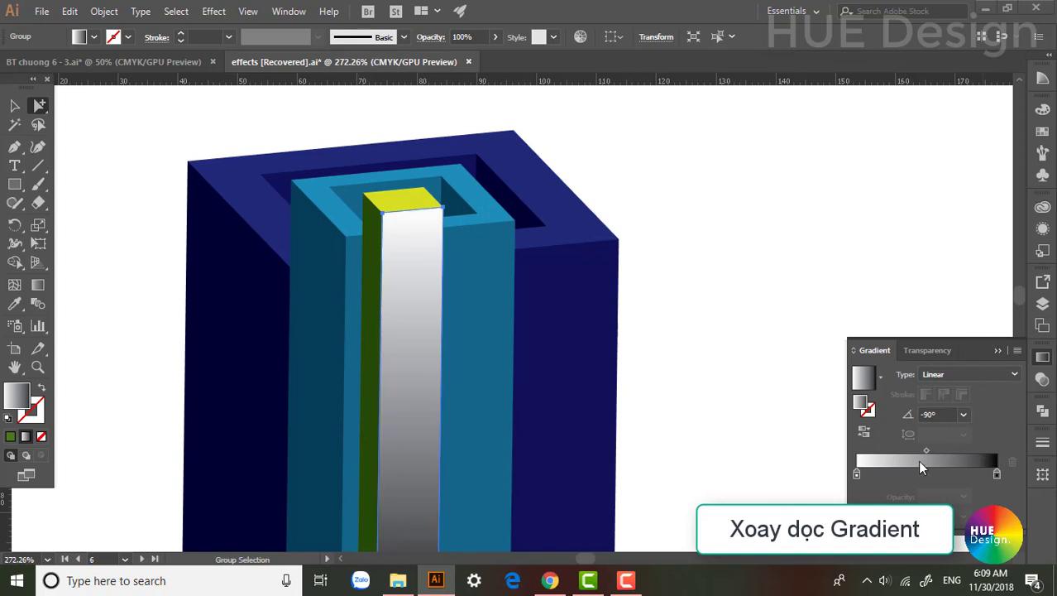
Step: Set the front-face gradient stops from light green to teal
double_click(856, 475)
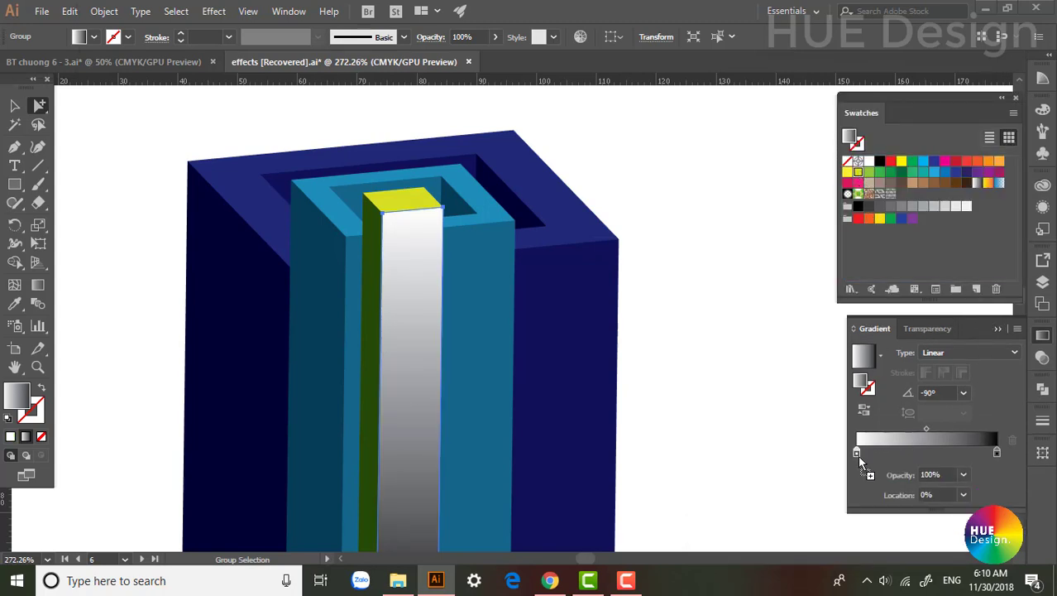
left_click_drag(858, 173, 858, 453)
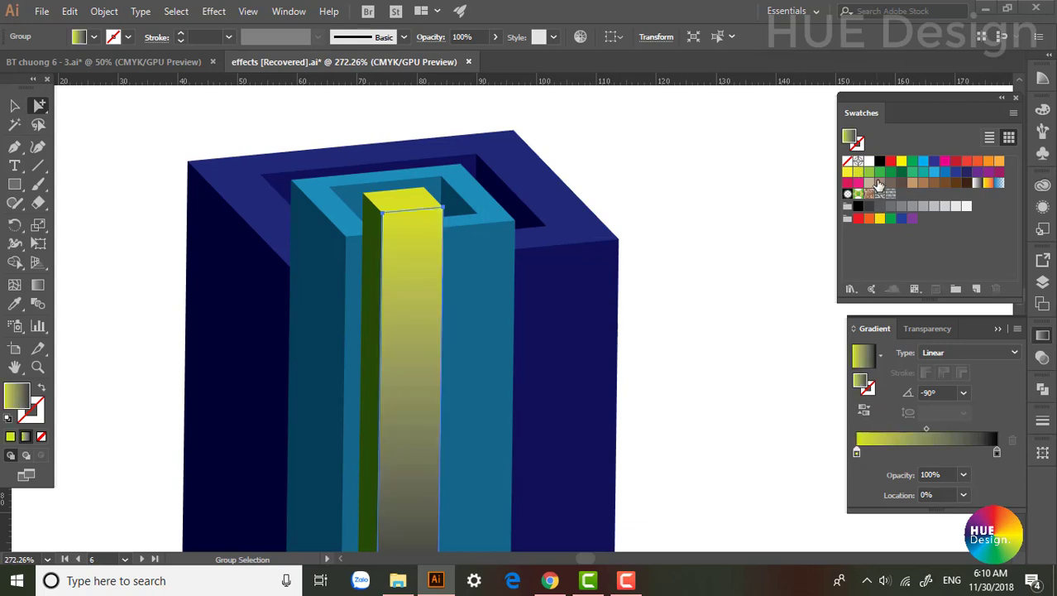
left_click_drag(869, 172, 998, 457)
left_click(868, 172)
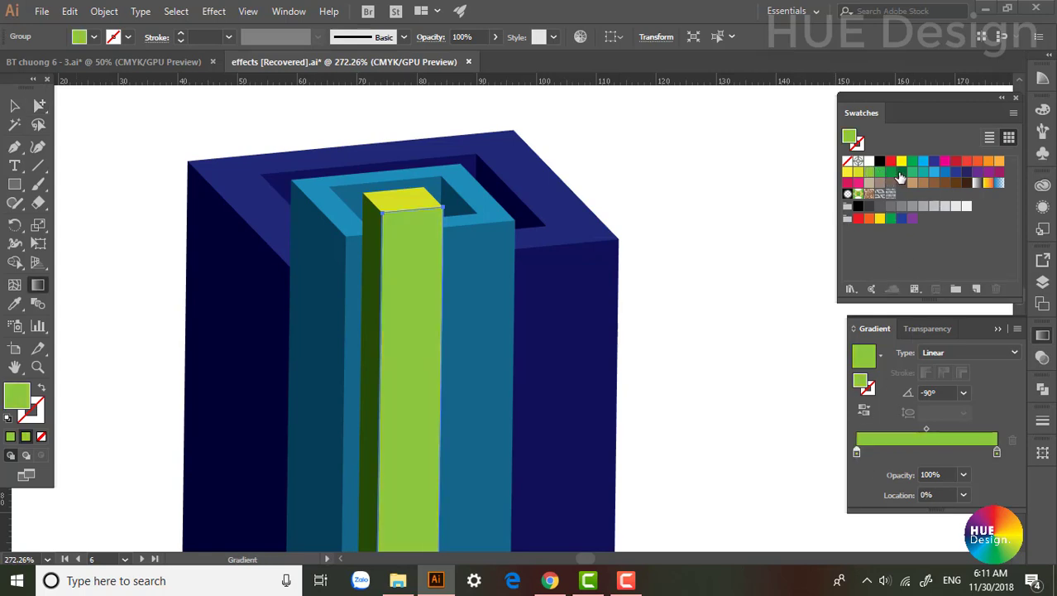
left_click_drag(923, 171, 972, 392)
left_click_drag(997, 455, 997, 453)
key("ctrl+shift+a")
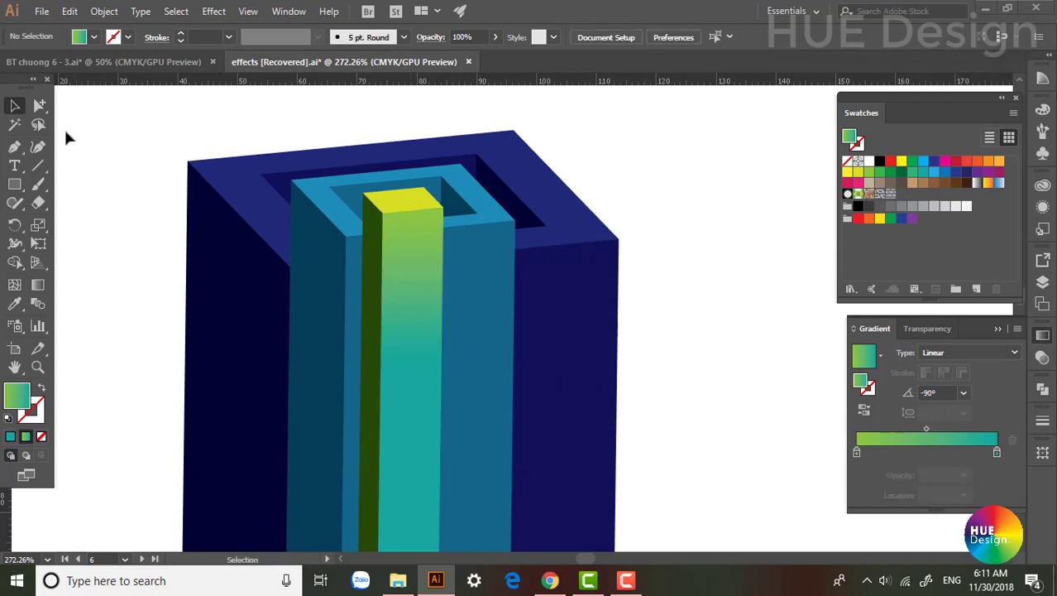
left_click(39, 105)
Step: Give the column's dark green side face a vertical -90° gradient
left_click(369, 276)
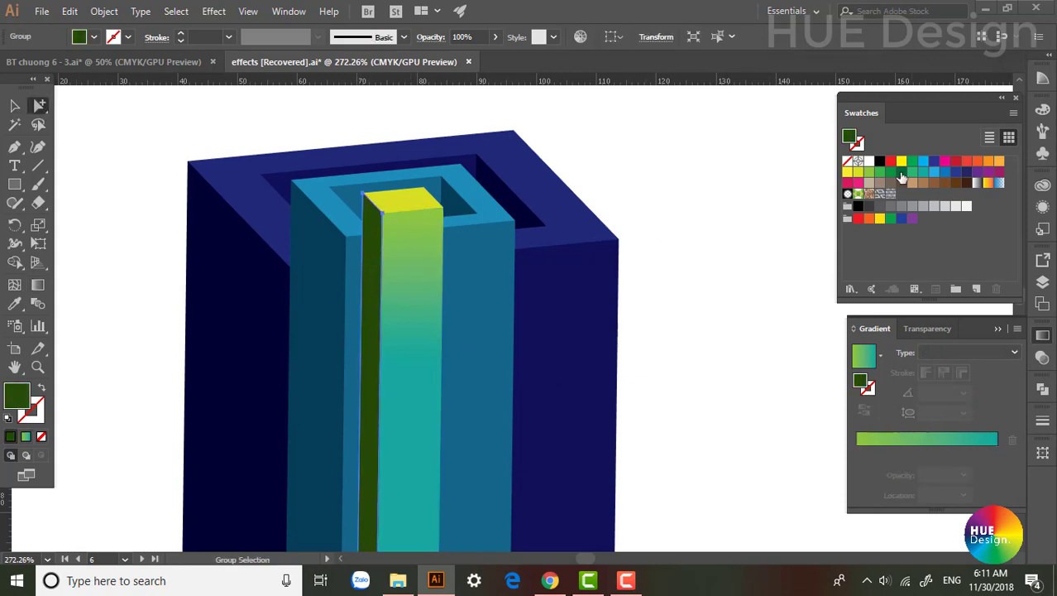
mouse_move(900, 175)
left_mouse_down()
mouse_move(875, 453)
mouse_move(860, 455)
left_mouse_up()
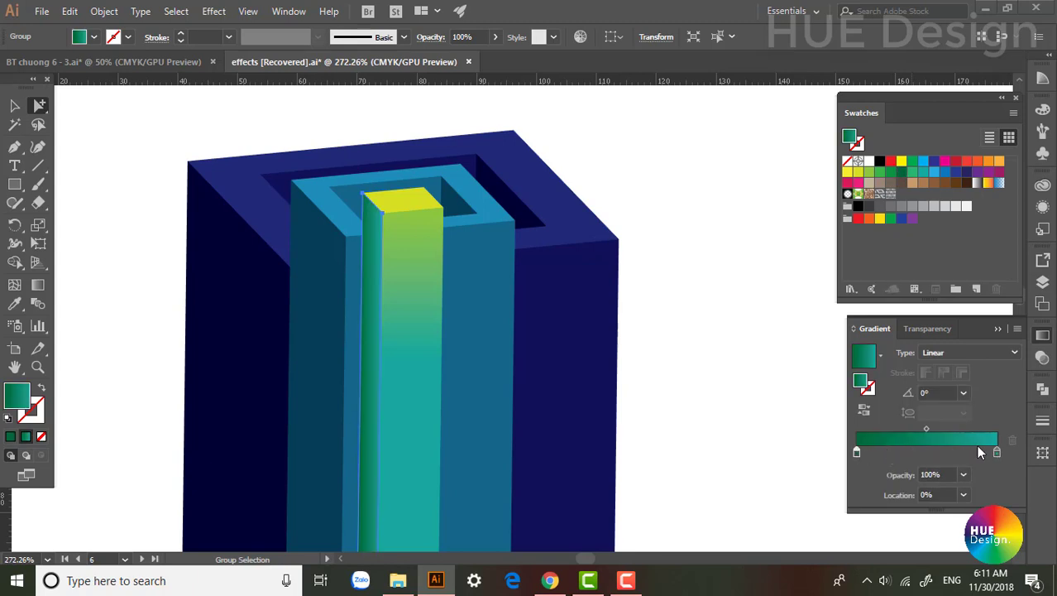
left_click(962, 393)
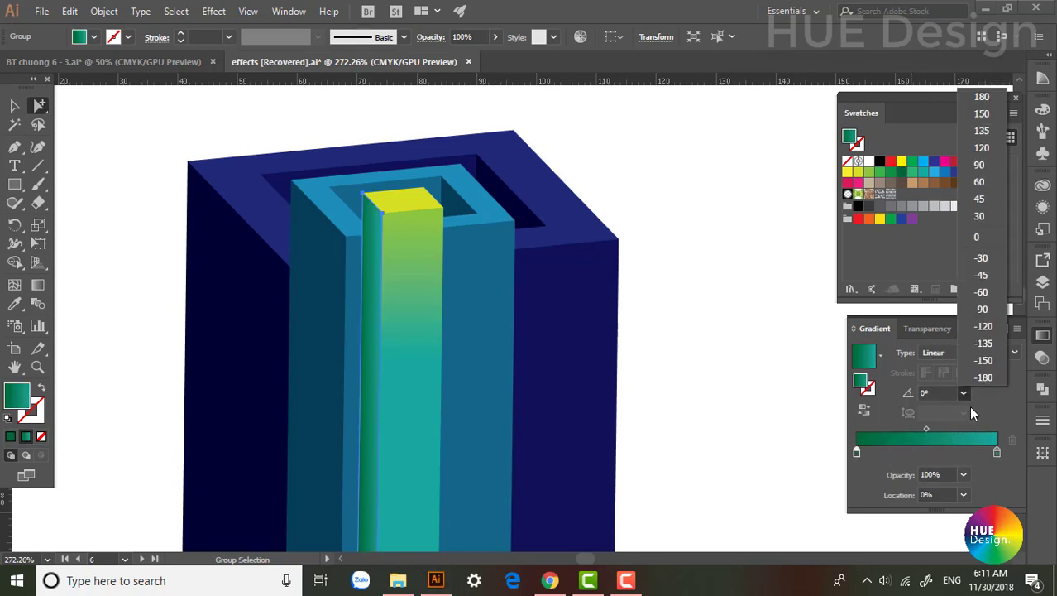
left_click(985, 310)
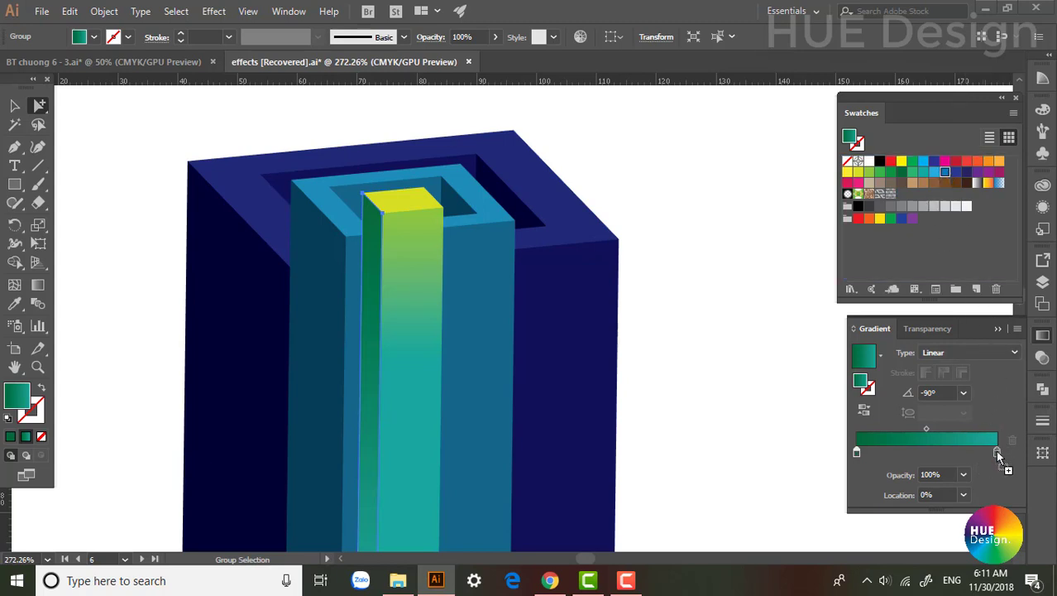
Step: Set the side-face gradient's end stop to dark blue
left_click_drag(947, 176, 996, 450)
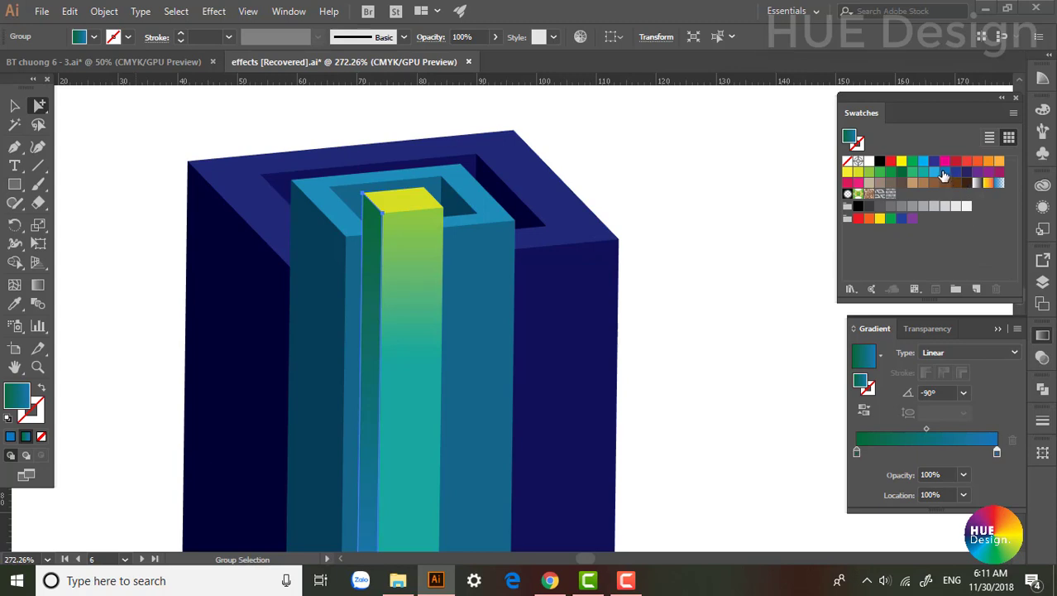
left_click(945, 171)
left_click(970, 224)
left_click(956, 171)
left_click_drag(996, 450, 996, 449)
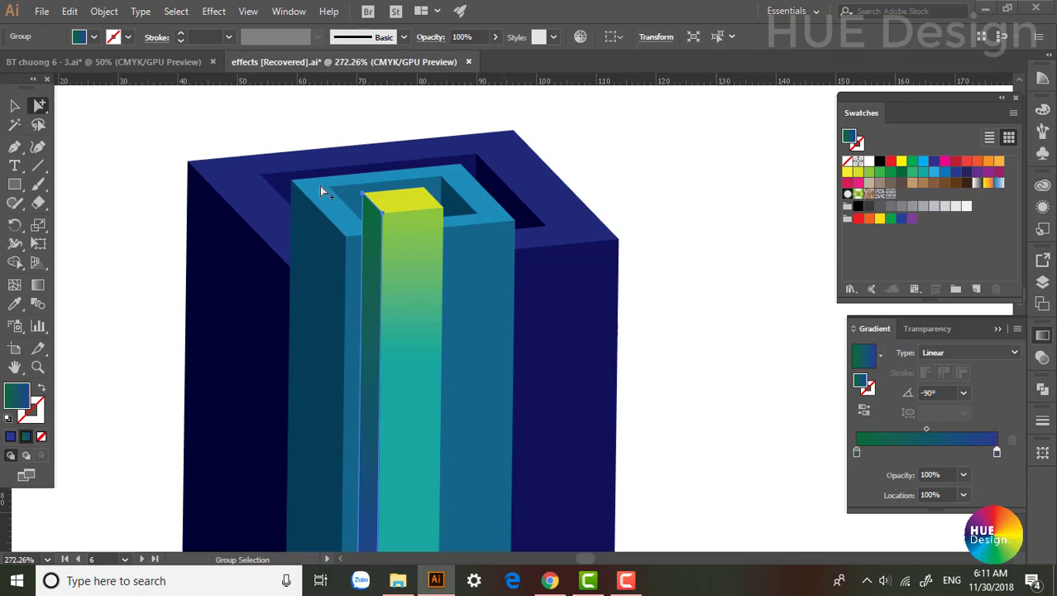
left_click(14, 105)
left_click(711, 285)
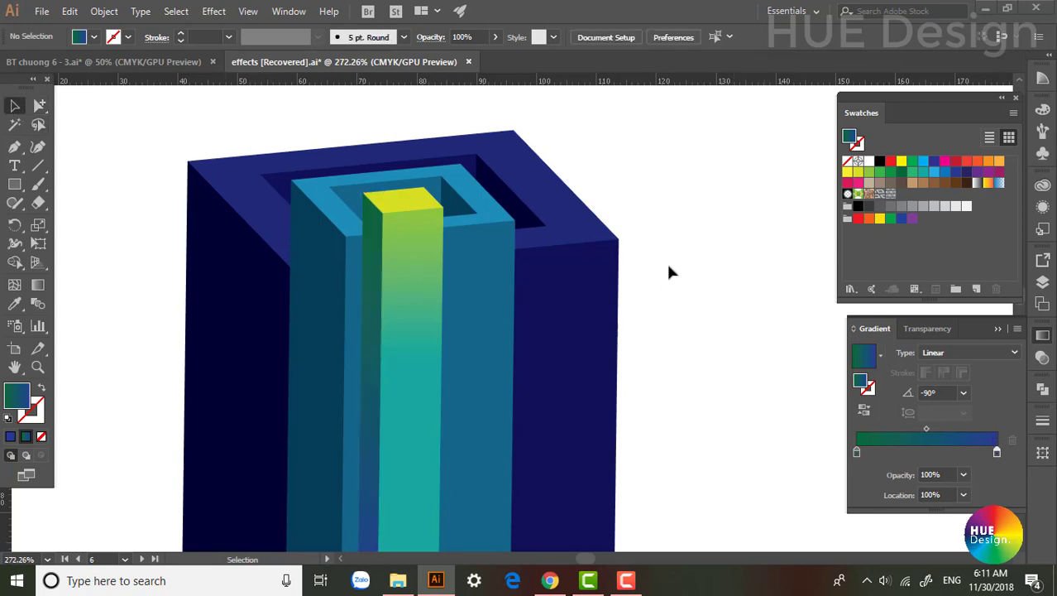
Step: Fill the light-blue column's top rim with a brighter light blue
left_click(395, 253)
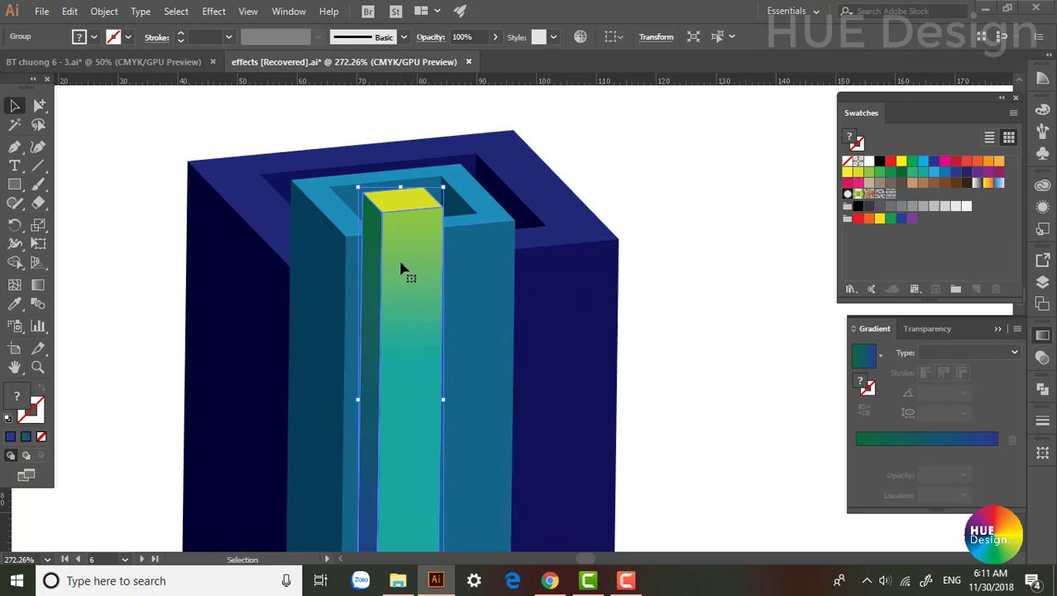
left_click(469, 248)
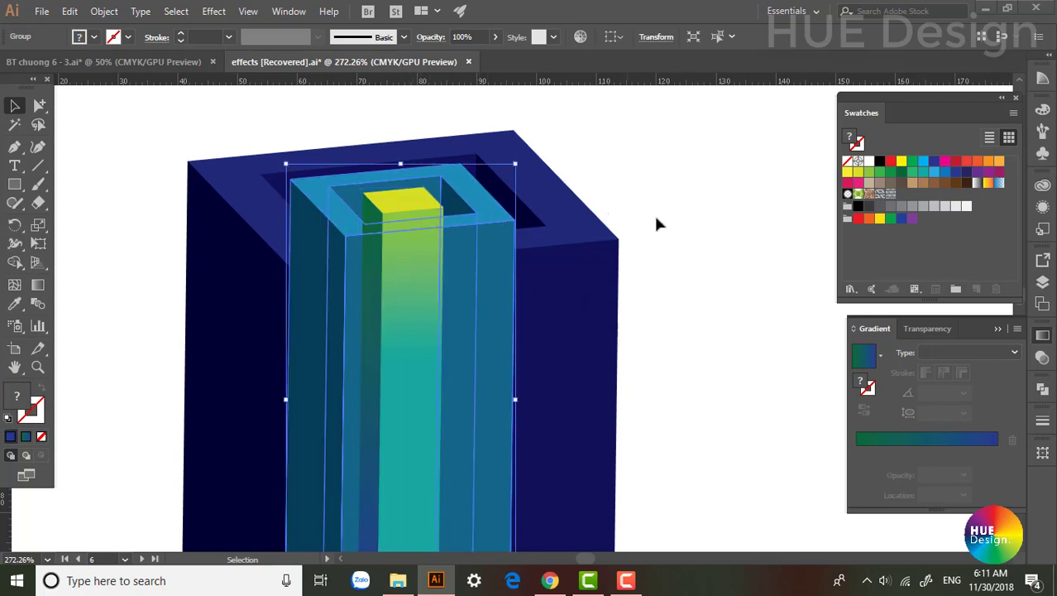
left_click(653, 215)
left_click(38, 106)
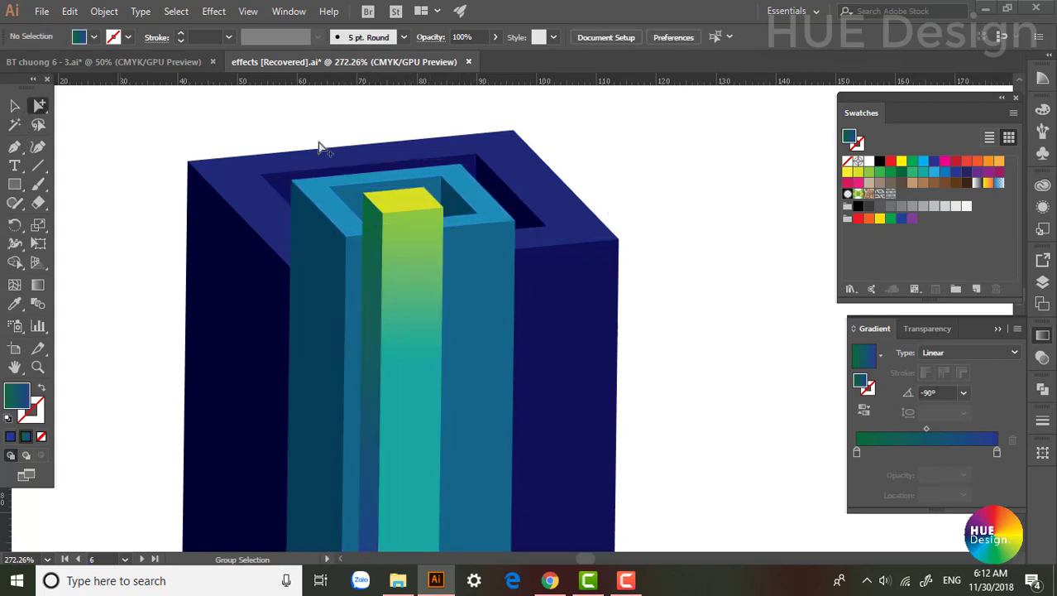
left_click(484, 198)
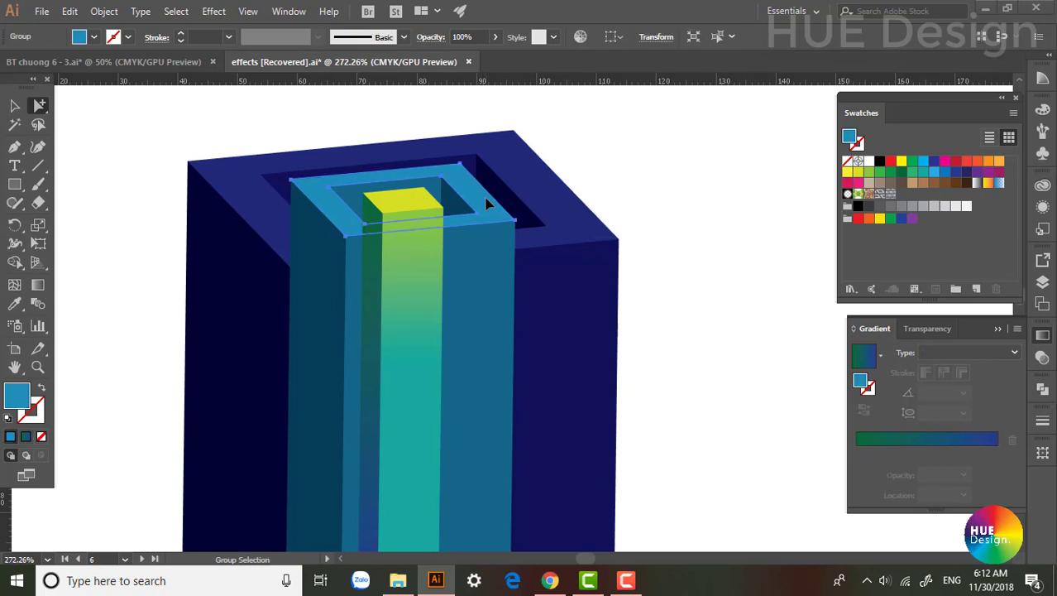
left_click(933, 173)
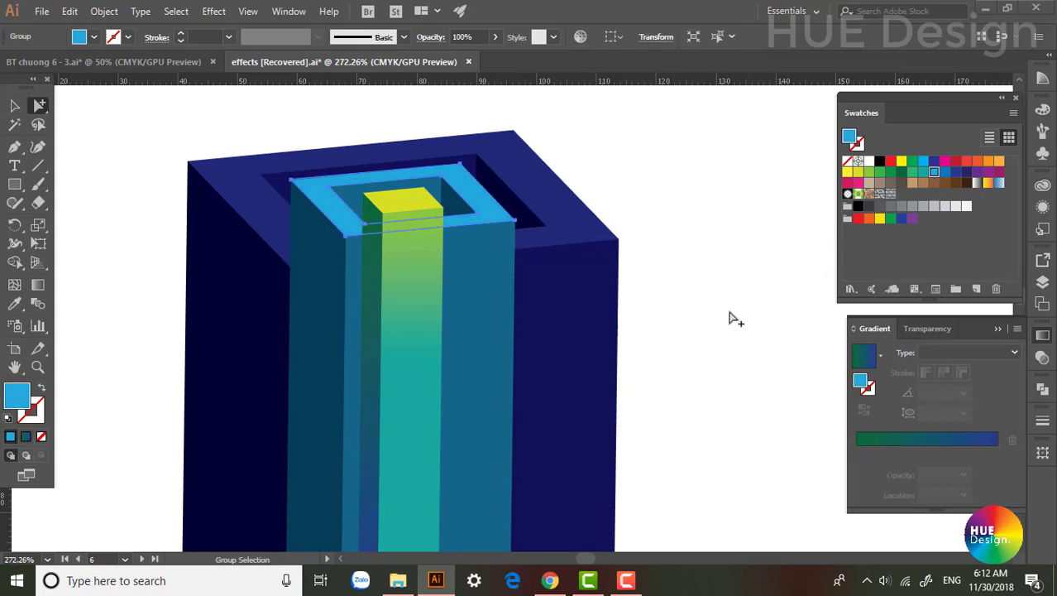
Step: Apply a -90° linear gradient to the light-blue column's front faces
left_click(355, 196)
left_click(496, 285, "shift")
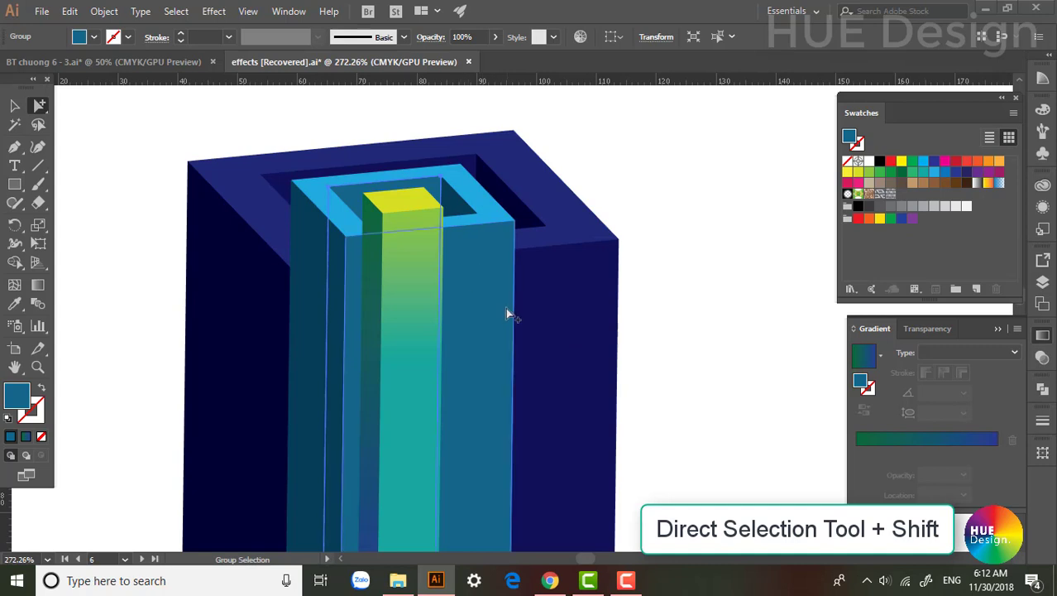
left_click(352, 198, "shift")
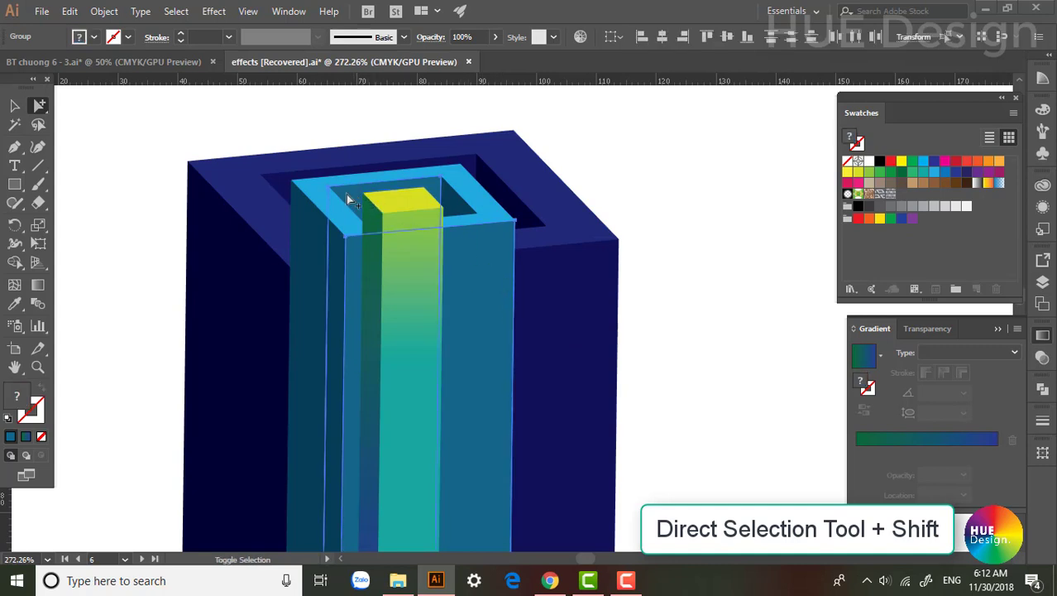
left_click(904, 446)
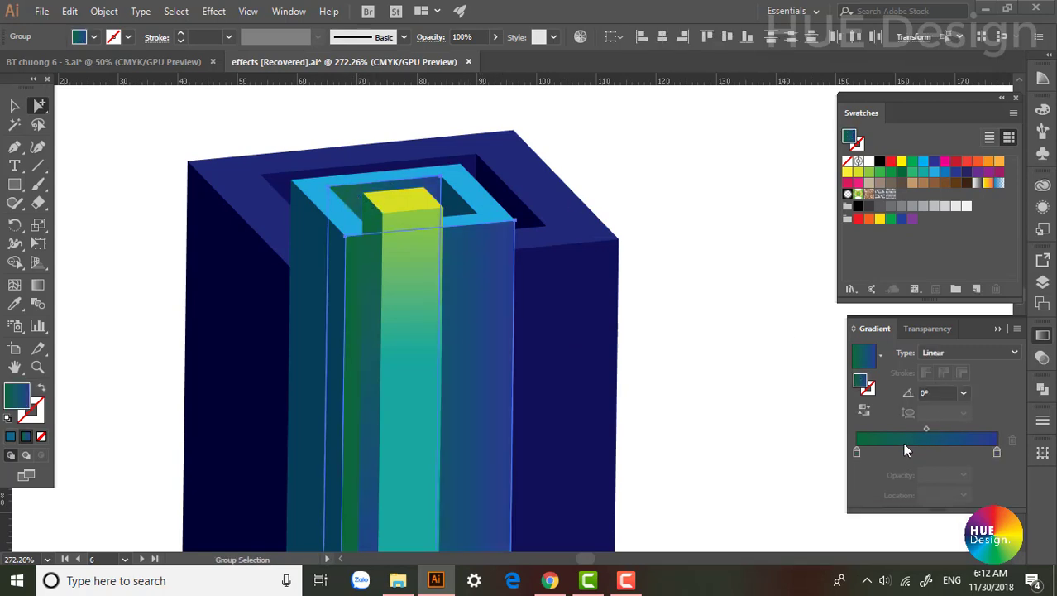
left_click(964, 393)
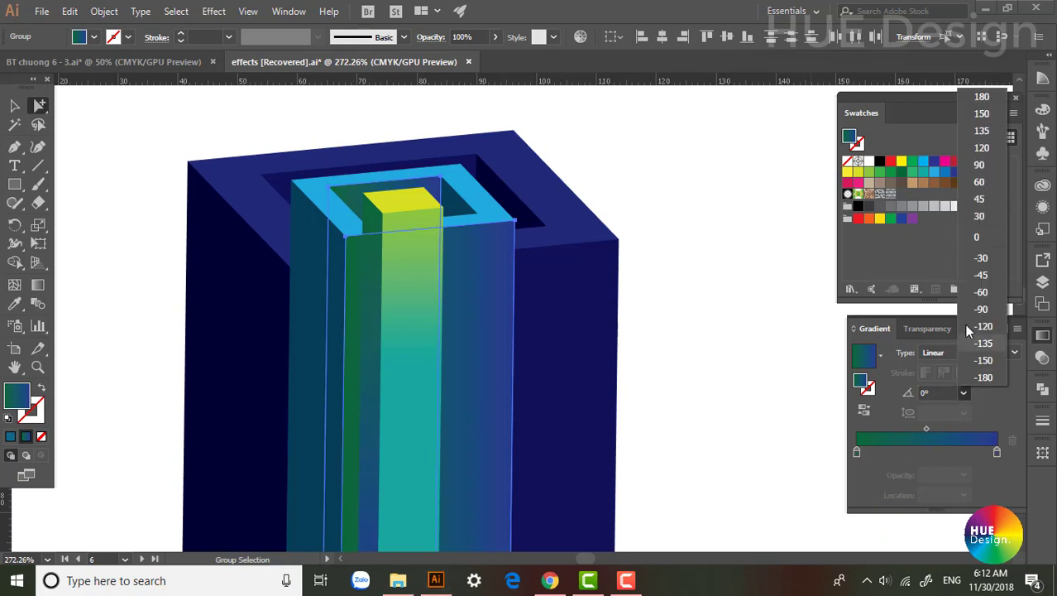
left_click(965, 325)
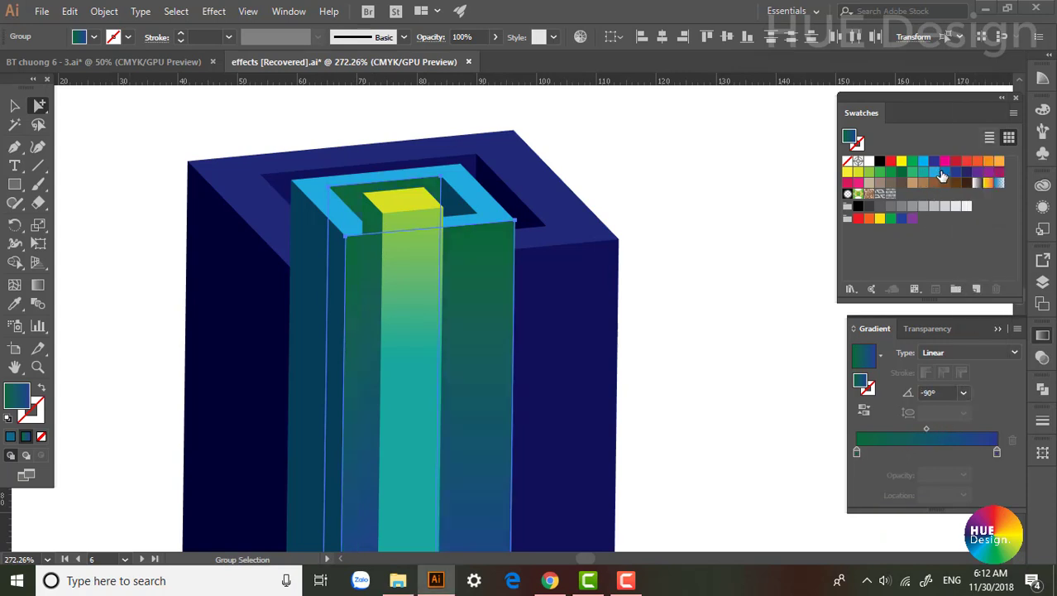
Step: Set the front-face gradient from blue to dark navy, with its midpoint at 45.68%
left_click(934, 172)
left_click_drag(951, 331, 857, 450)
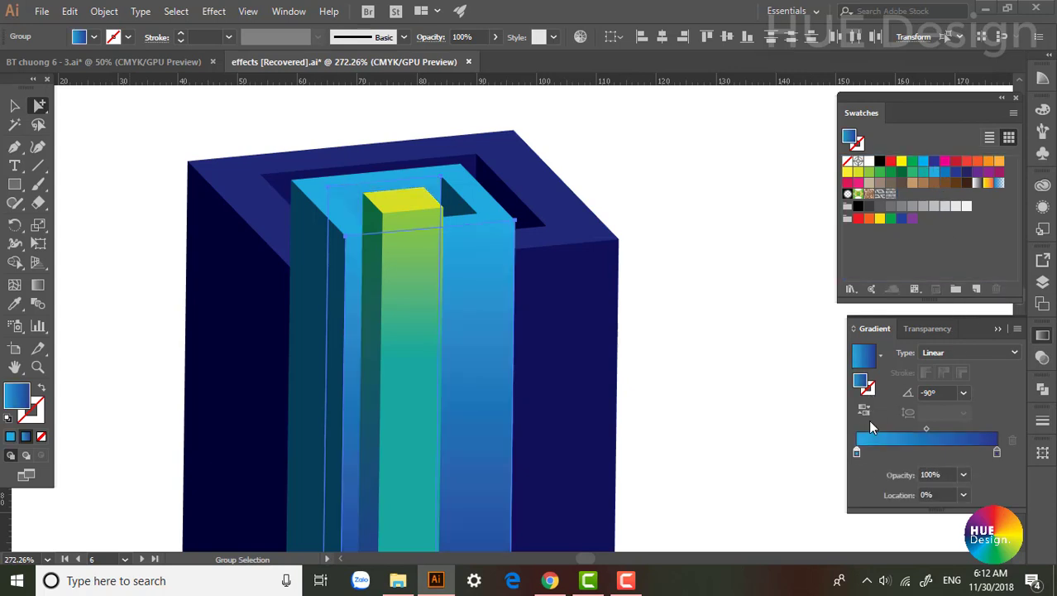
left_click(945, 171)
left_click_drag(857, 457, 857, 453)
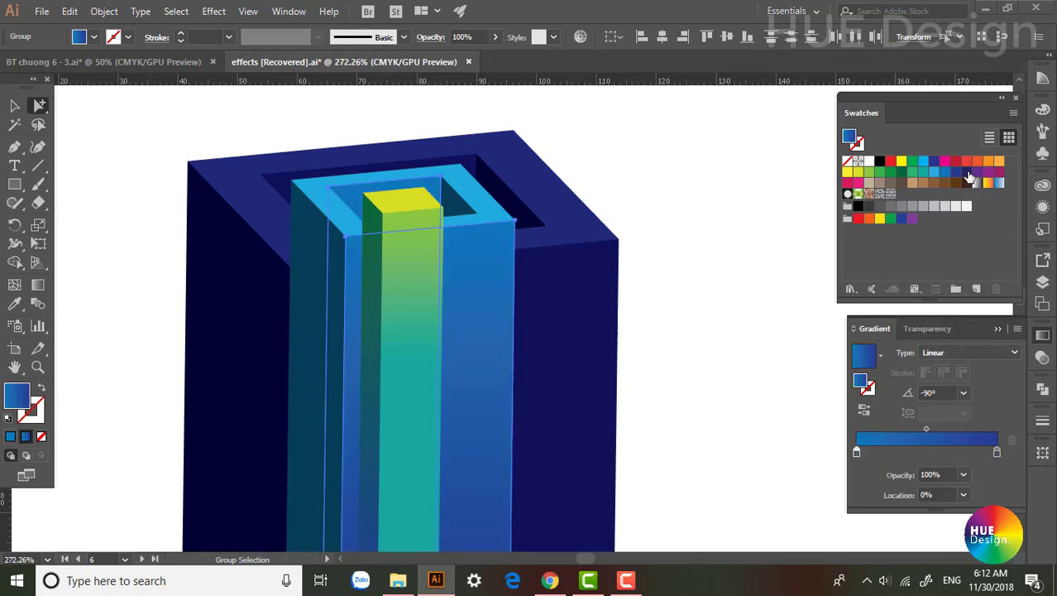
left_click_drag(968, 178, 990, 415)
left_click_drag(996, 455, 995, 453)
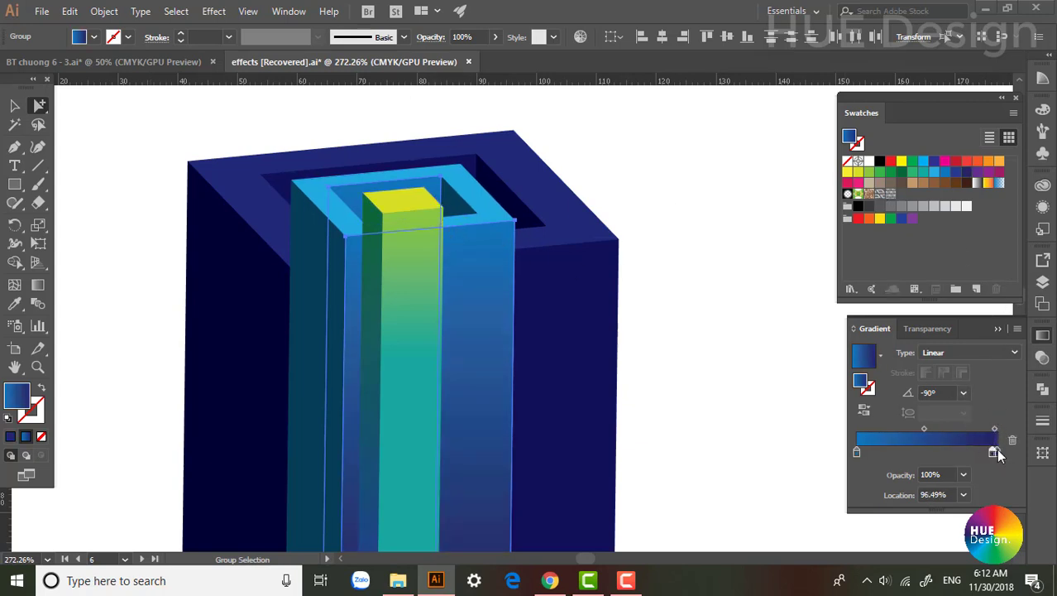
left_click_drag(995, 455, 999, 454)
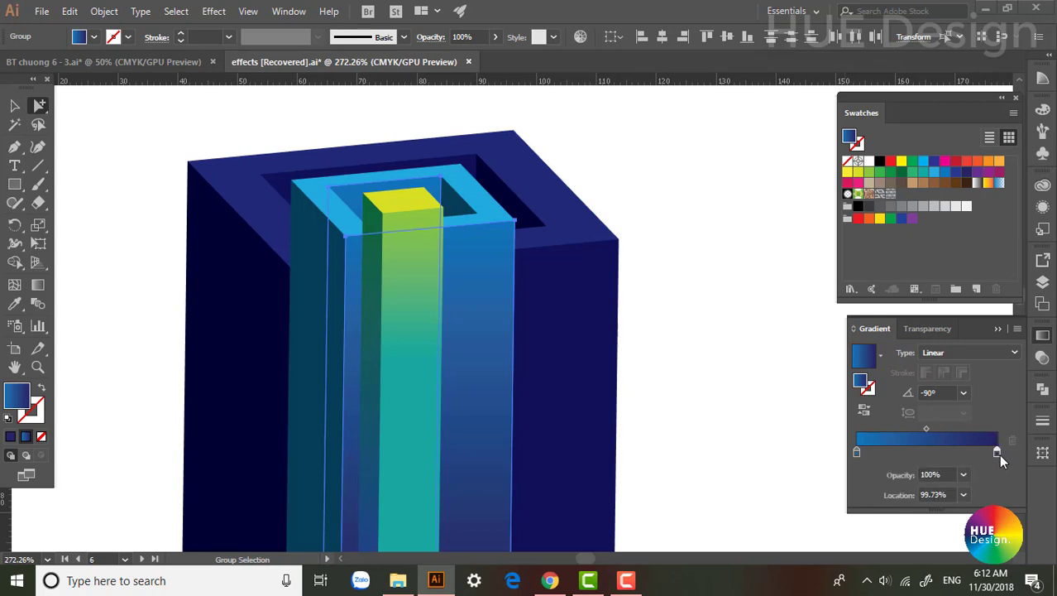
left_click(924, 429)
left_click_drag(923, 429, 921, 430)
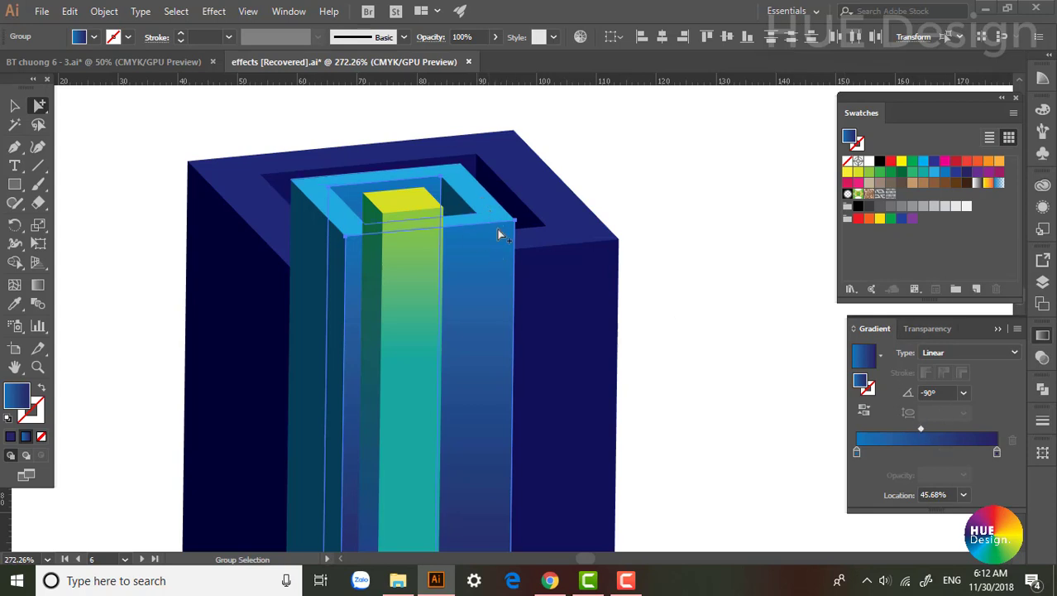
Step: Give the light-blue column's left face a -90° gradient from navy down to purple
left_click(314, 272, "shift")
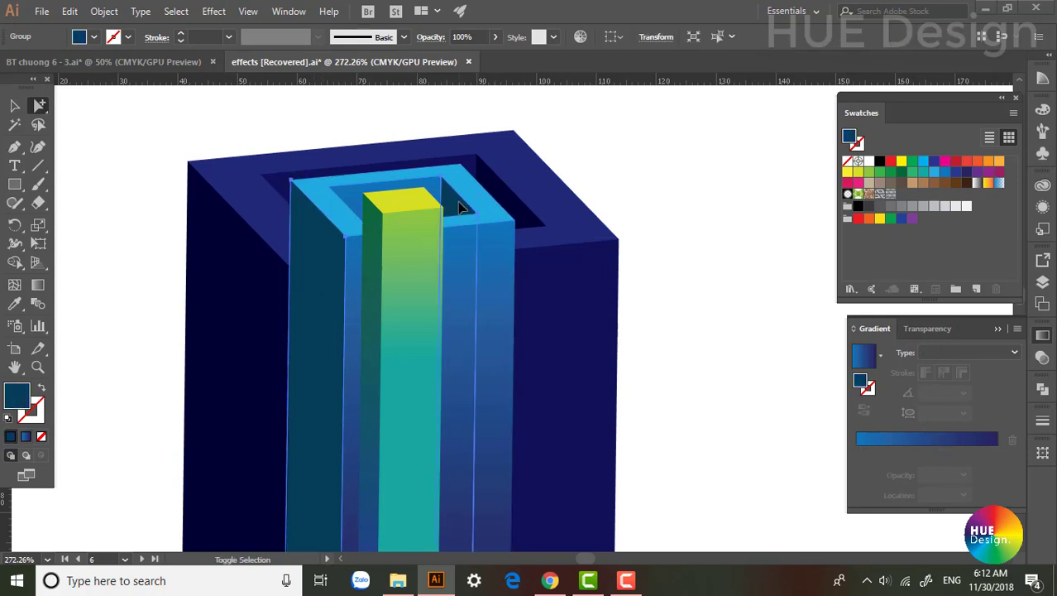
left_click(901, 445)
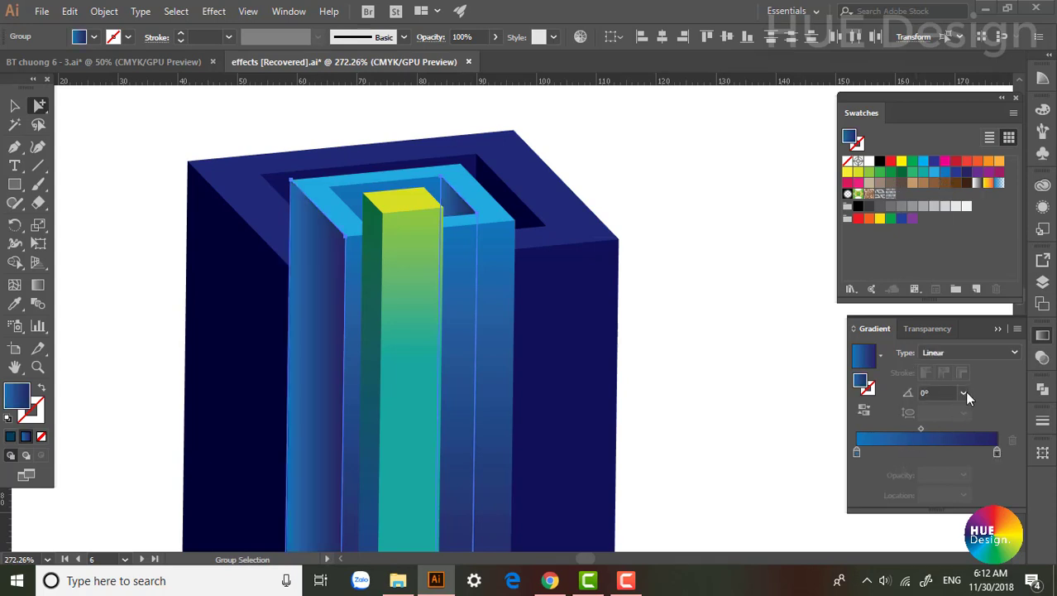
left_click(964, 392)
left_click(982, 308)
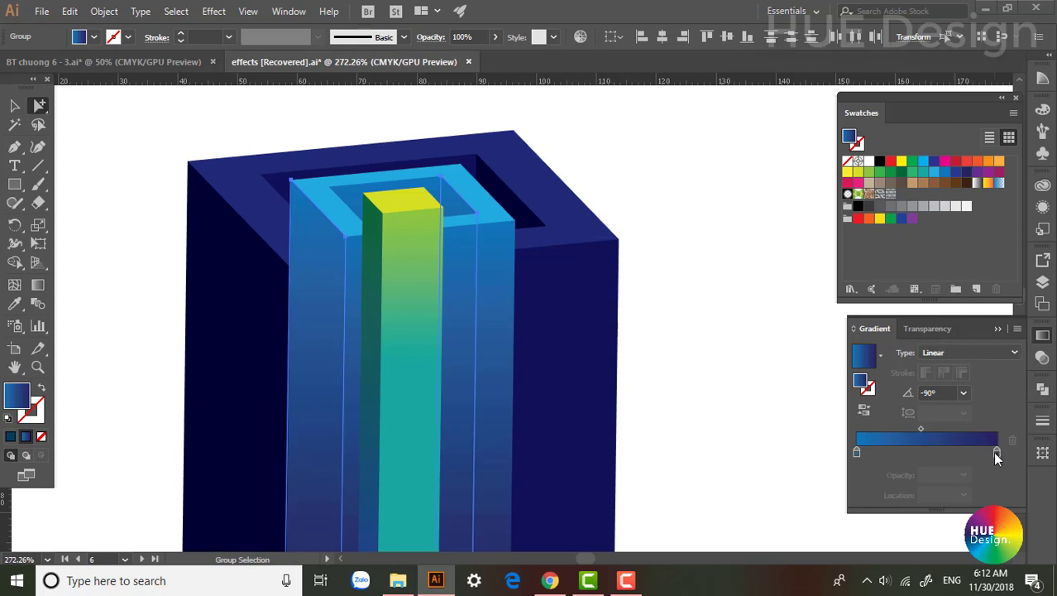
mouse_move(997, 454)
left_mouse_down()
mouse_move(911, 452)
mouse_move(997, 452)
left_mouse_up()
left_click(856, 452)
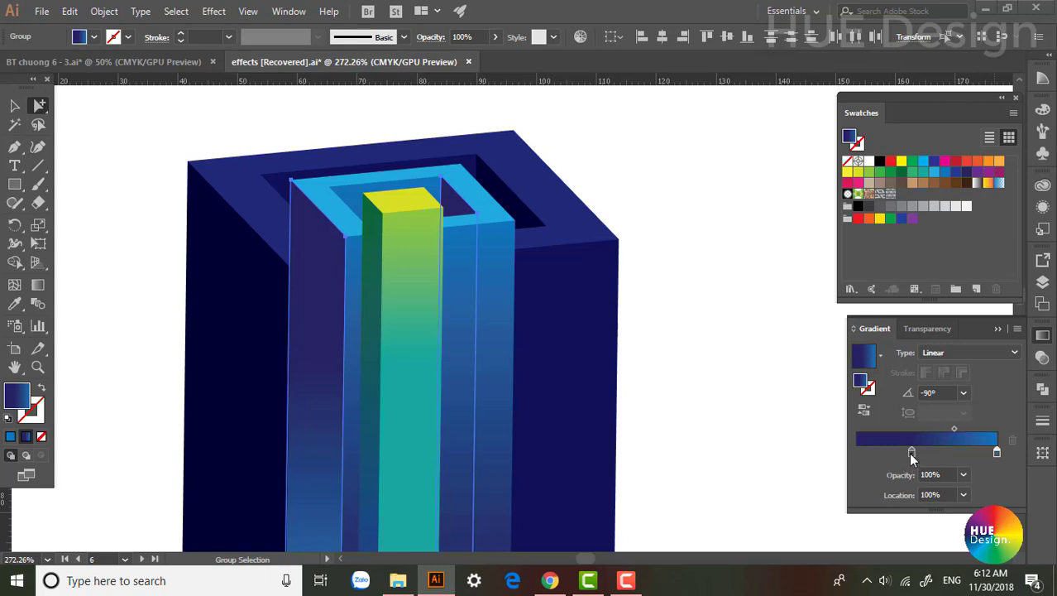
left_click_drag(911, 452, 856, 453)
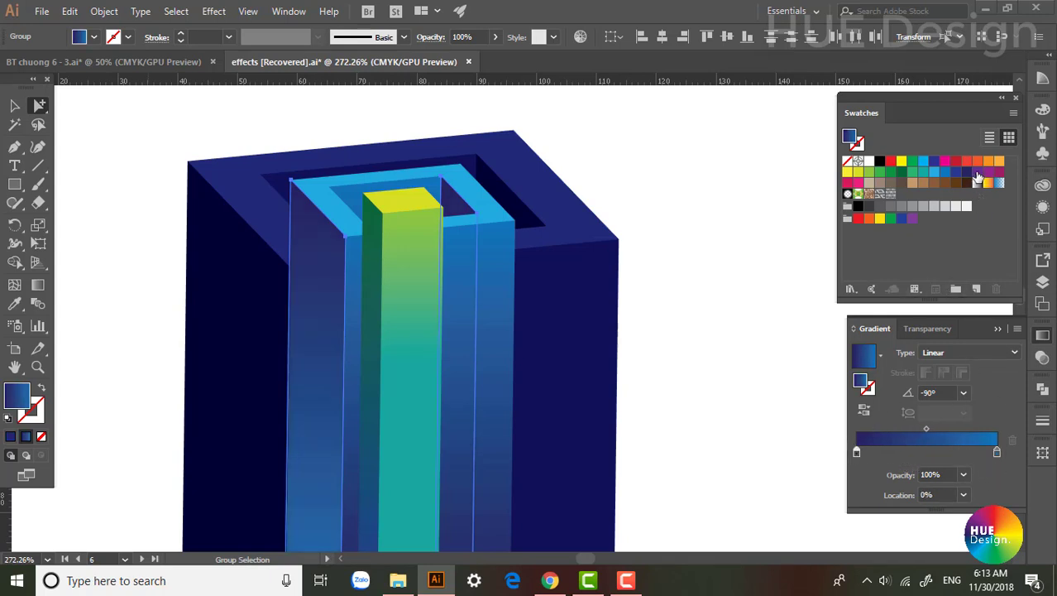
left_click_drag(978, 177, 999, 453)
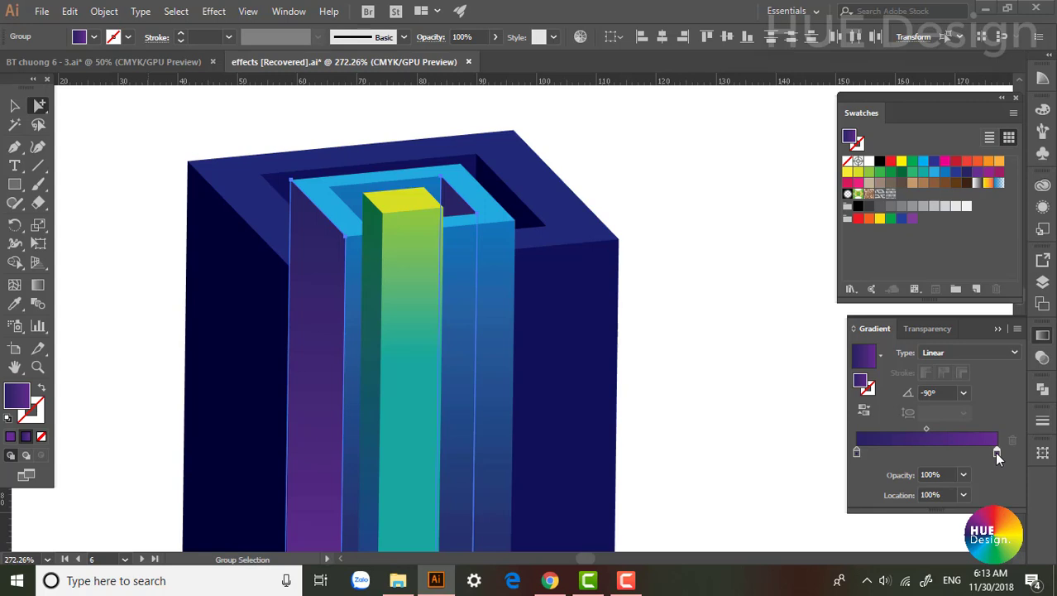
Step: Darken the left face's purple gradient colour to 30% black (K 30)
left_click(1041, 109)
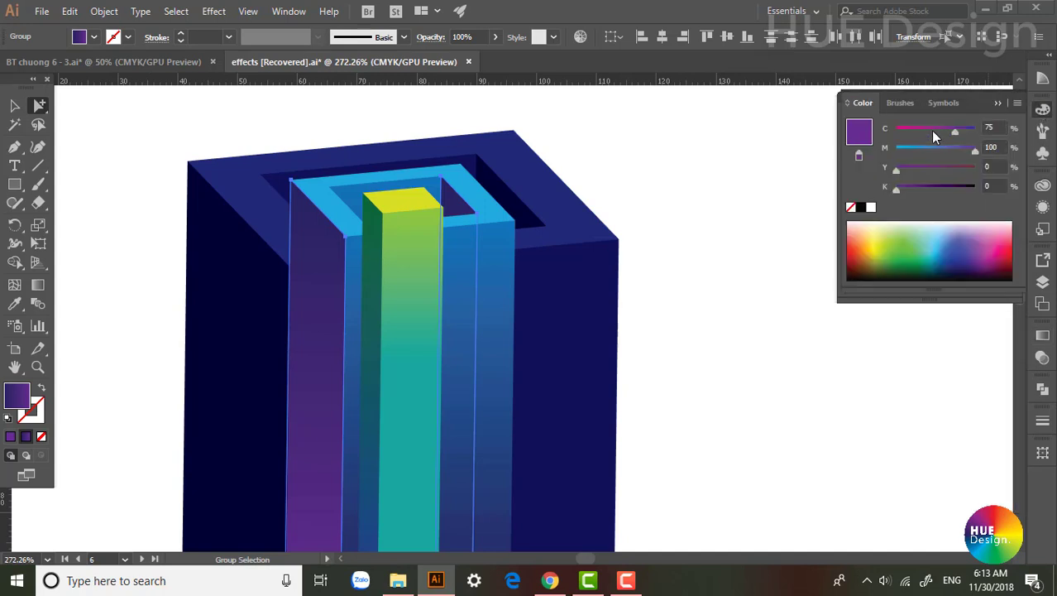
left_click(990, 185)
type("20")
key("Return")
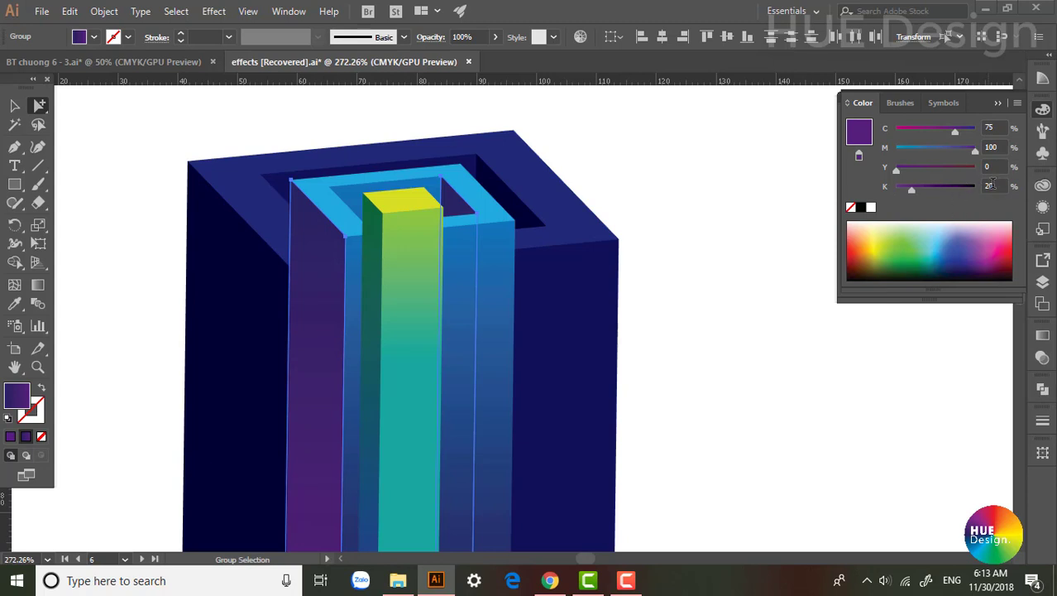
left_click(992, 185)
type("3")
key("Return")
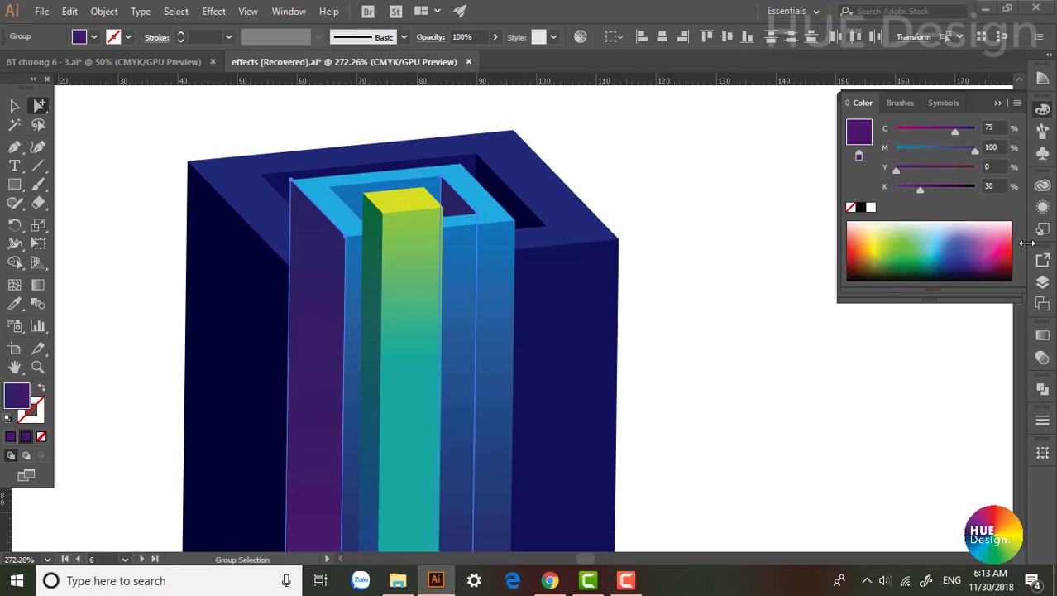
Step: Select the outer box's top face and fill it with a blue swatch
left_click(1043, 335)
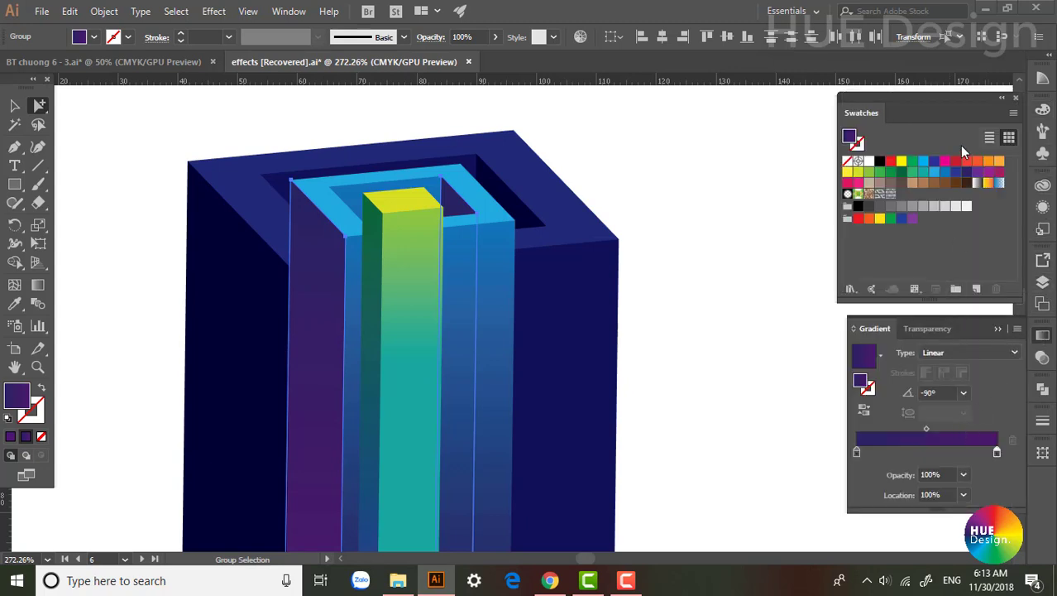
left_click(565, 222)
left_click(58, 134)
left_click(14, 105)
left_click(298, 314)
left_click(695, 281)
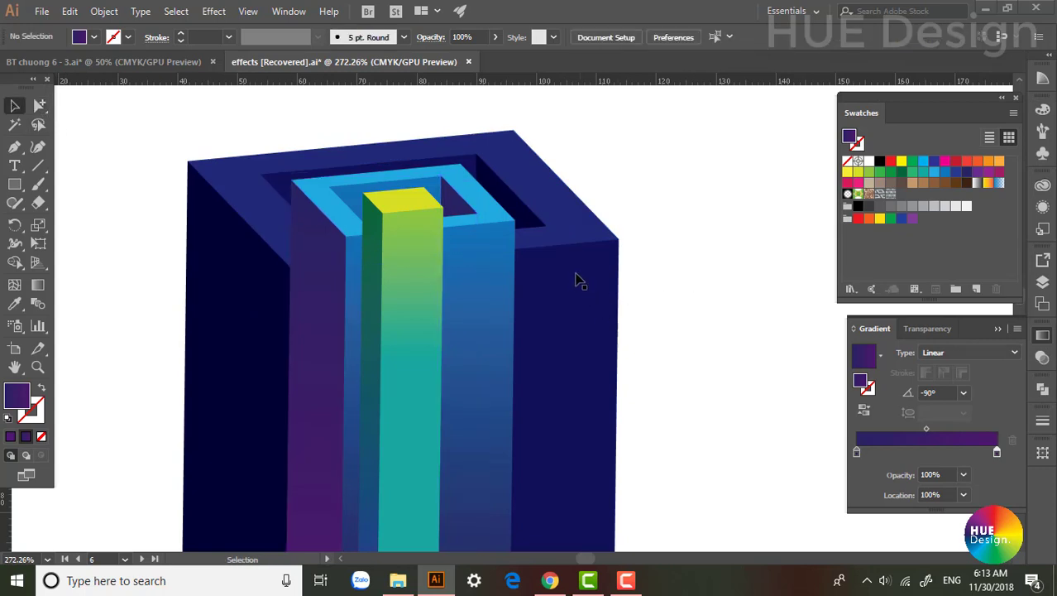
left_click(574, 279)
left_click(40, 105)
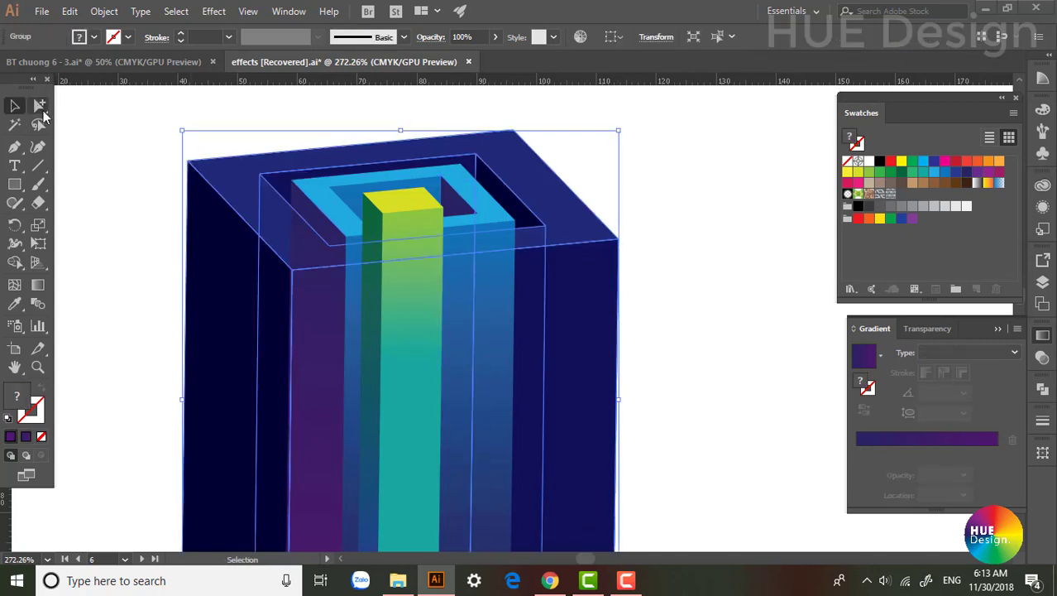
key("ctrl+shift+a")
left_click(523, 180)
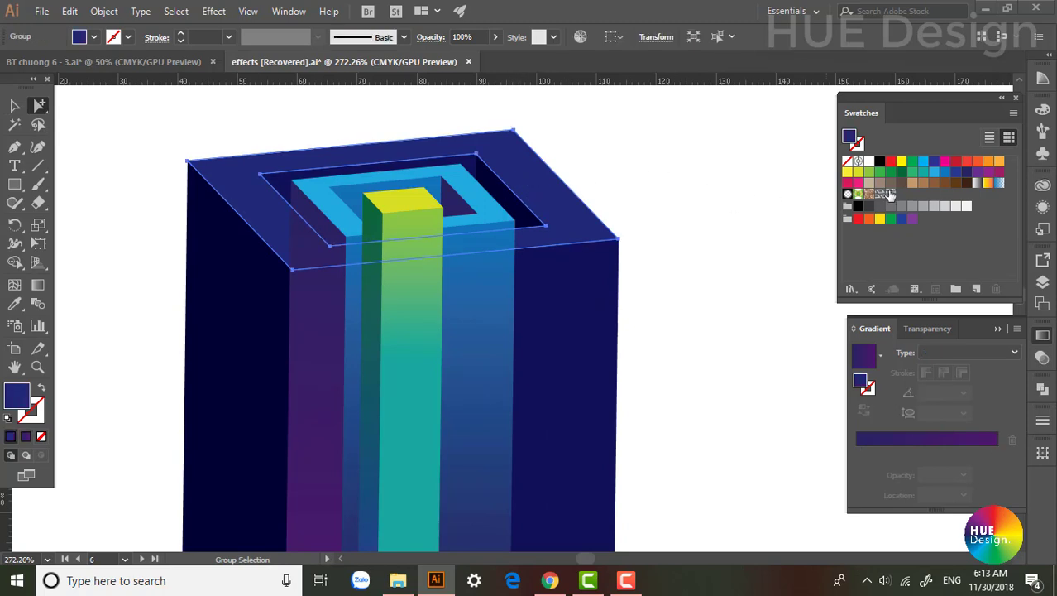
left_click(956, 174)
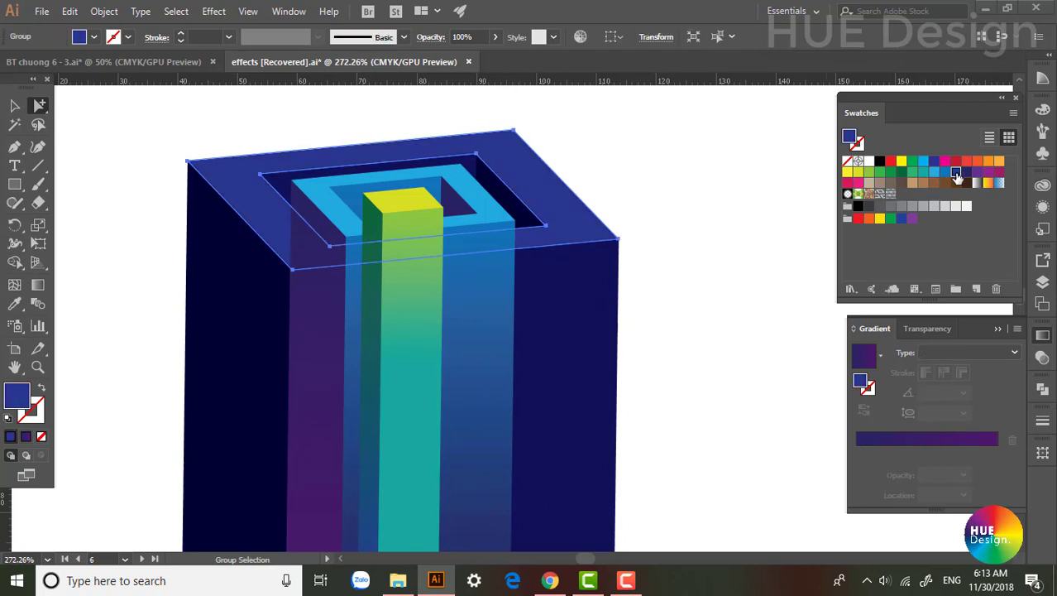
Step: Apply a -90° linear gradient to the outer box's right front face and inner box
left_click(704, 253)
left_click(567, 266)
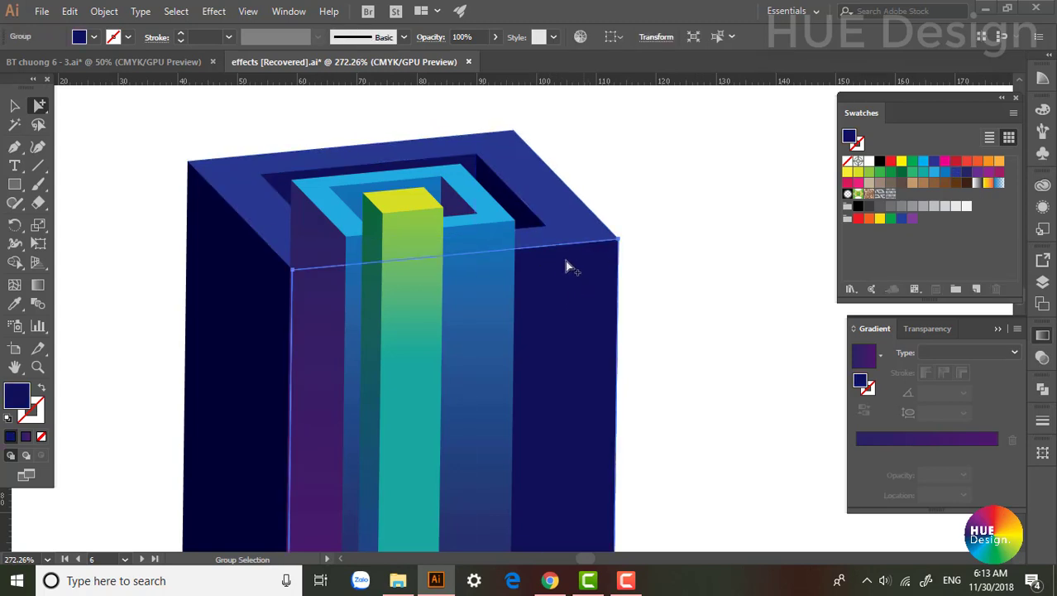
left_click(477, 174, "shift")
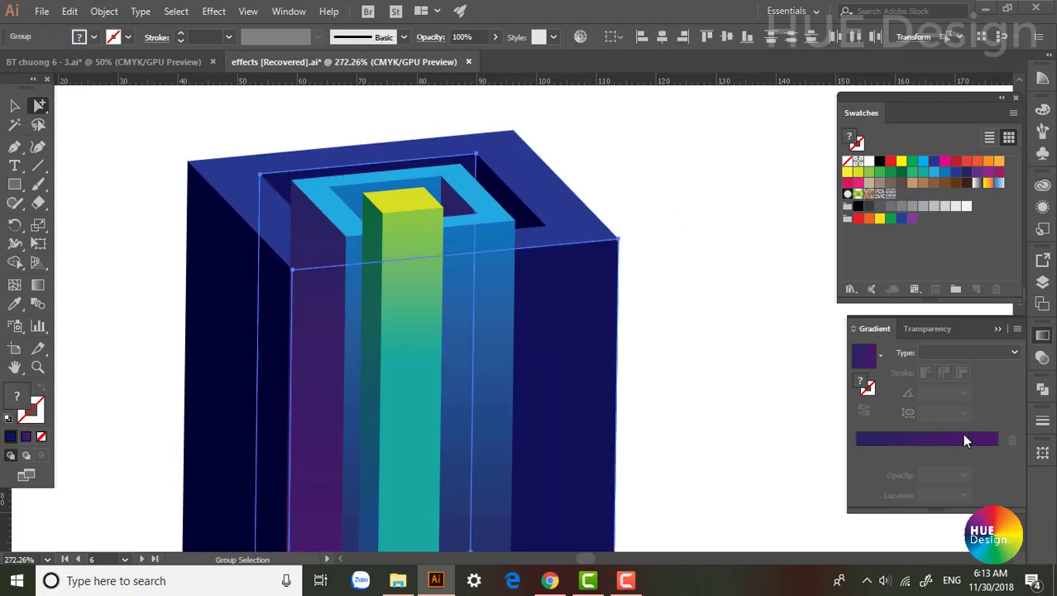
left_click(939, 443)
left_click(964, 392)
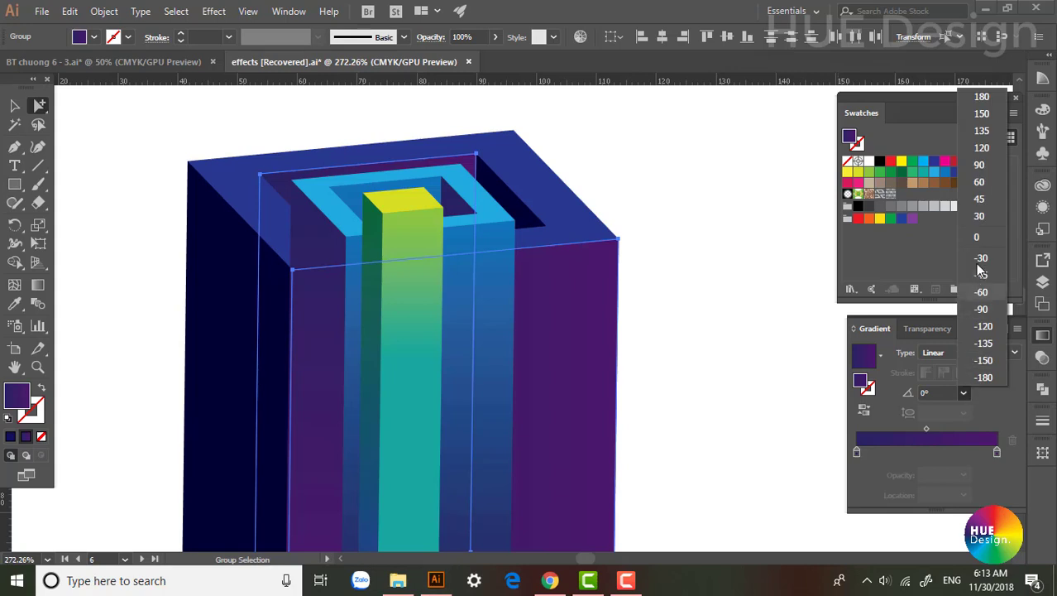
left_click(980, 307)
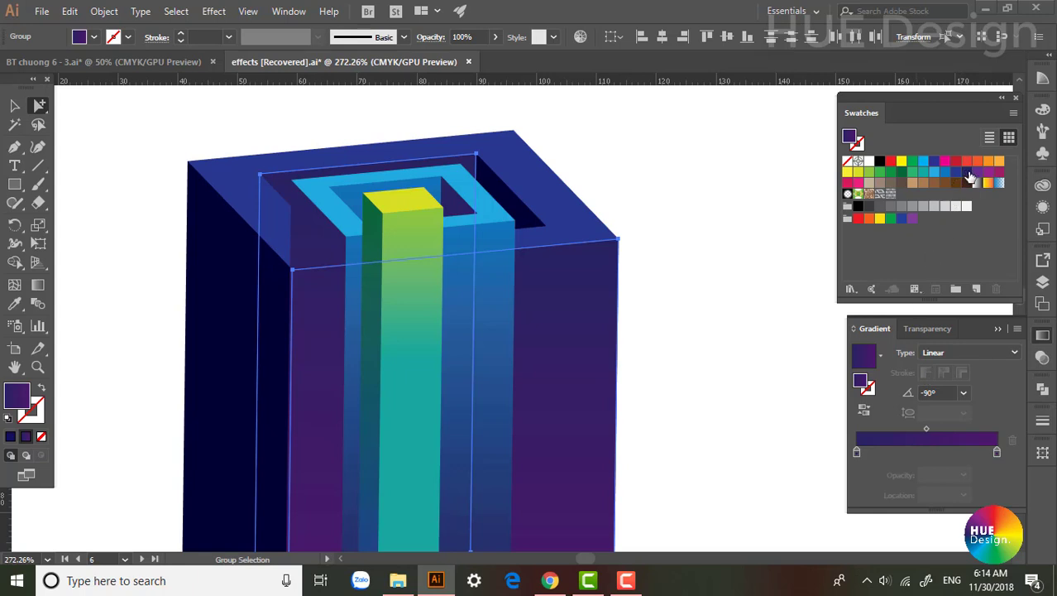
Step: Colour the gradient stops purple and dark purple, nudging the right stop slightly inward
left_click_drag(966, 177, 862, 444)
left_click(855, 451)
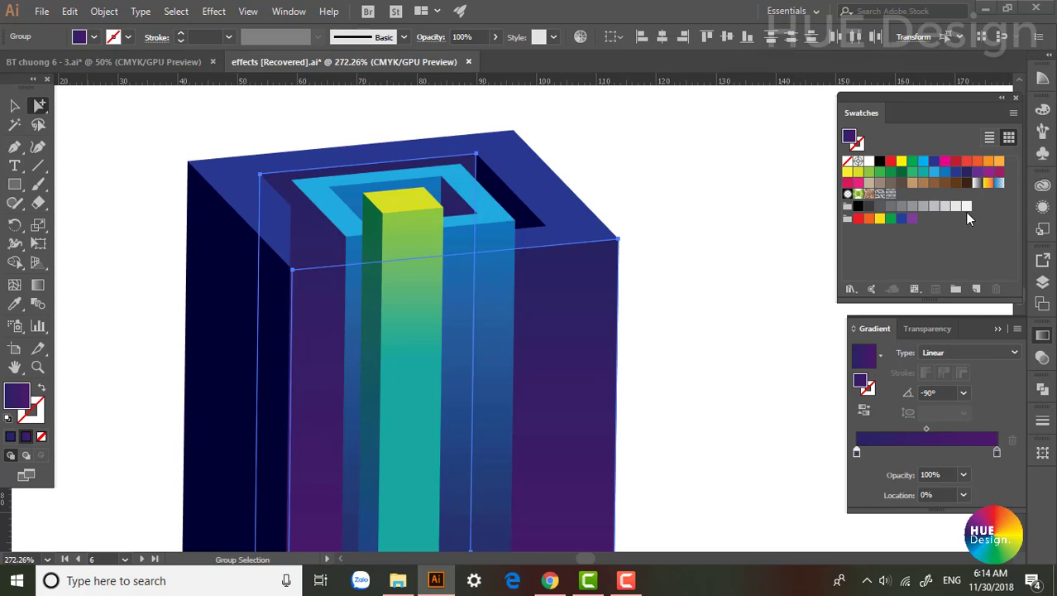
left_click_drag(972, 215, 997, 451)
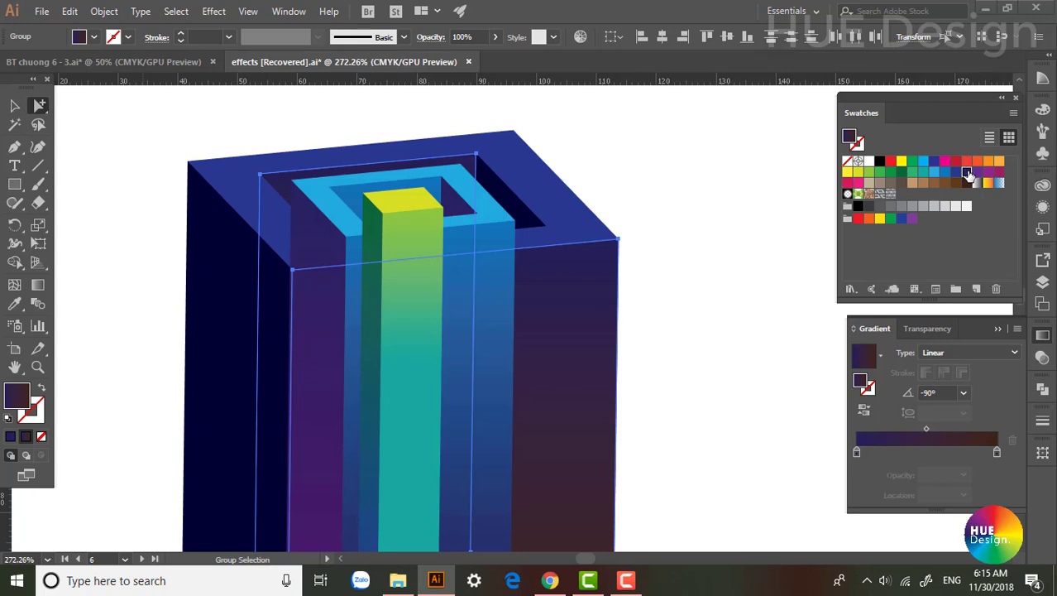
left_click_drag(966, 172, 998, 451)
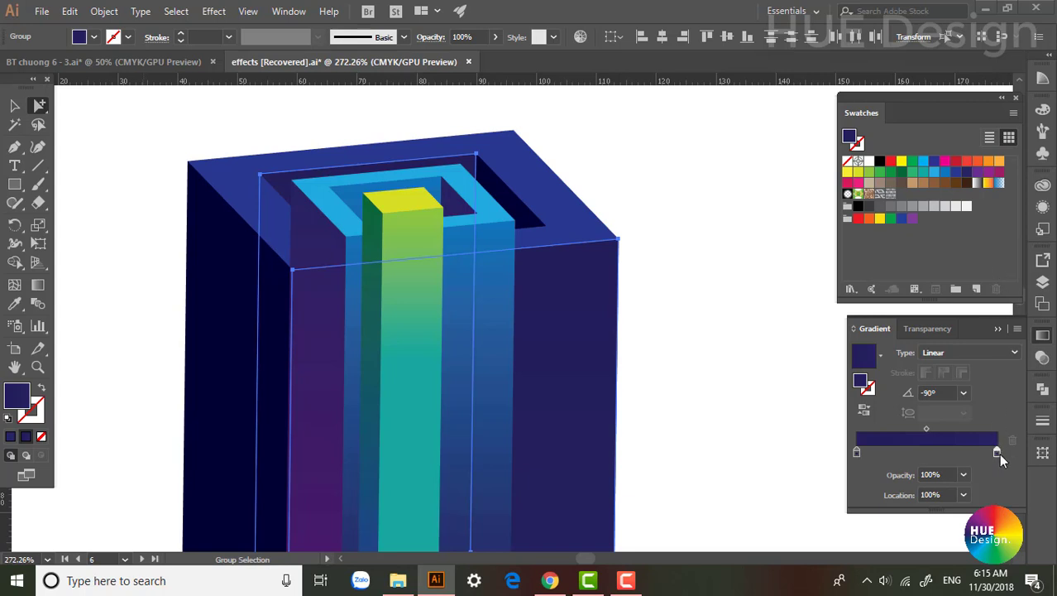
left_click_drag(998, 450, 1005, 454)
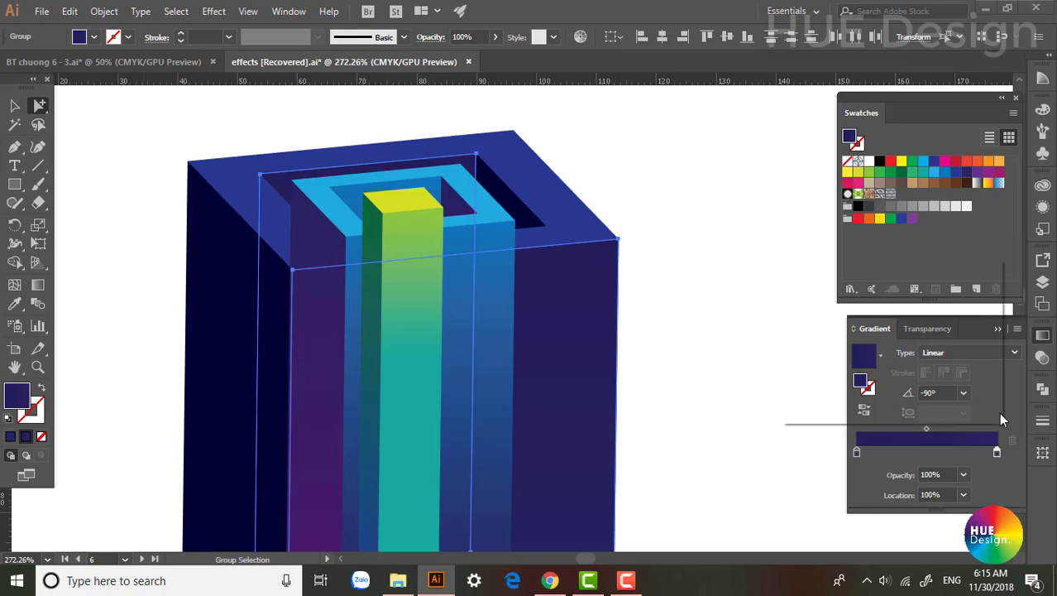
left_click(1041, 111)
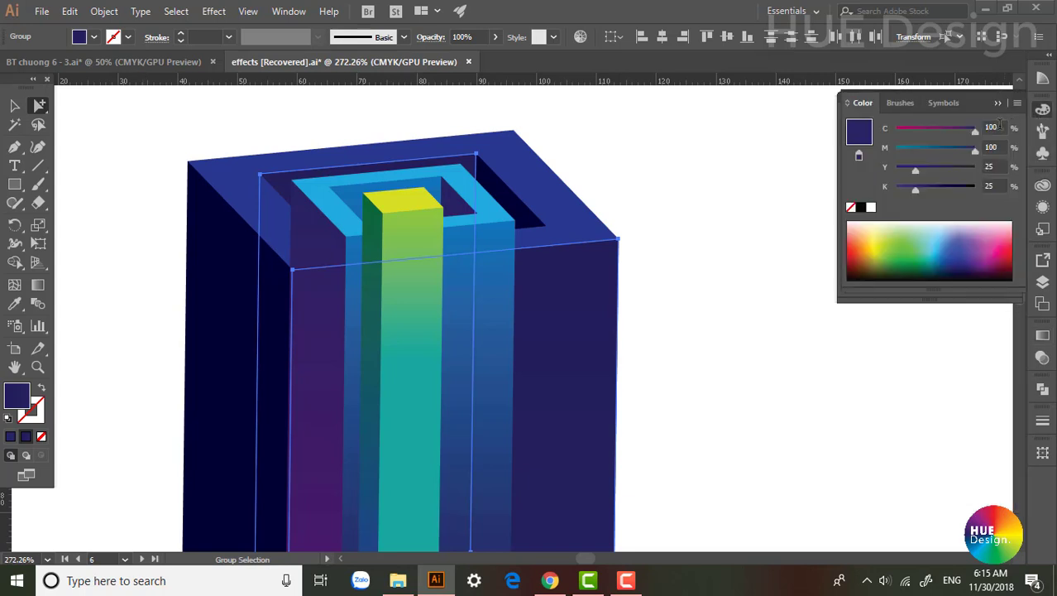
Step: Darken the gradient stop colour to K 50, then select one inner frame piece
left_click(993, 186)
type("50")
key("Return")
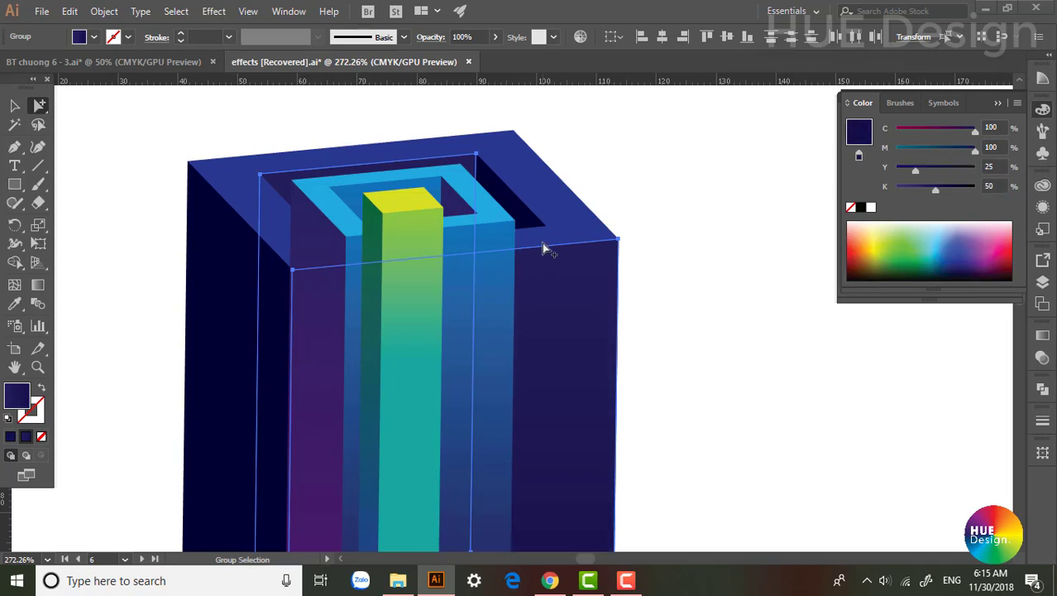
left_click(330, 238)
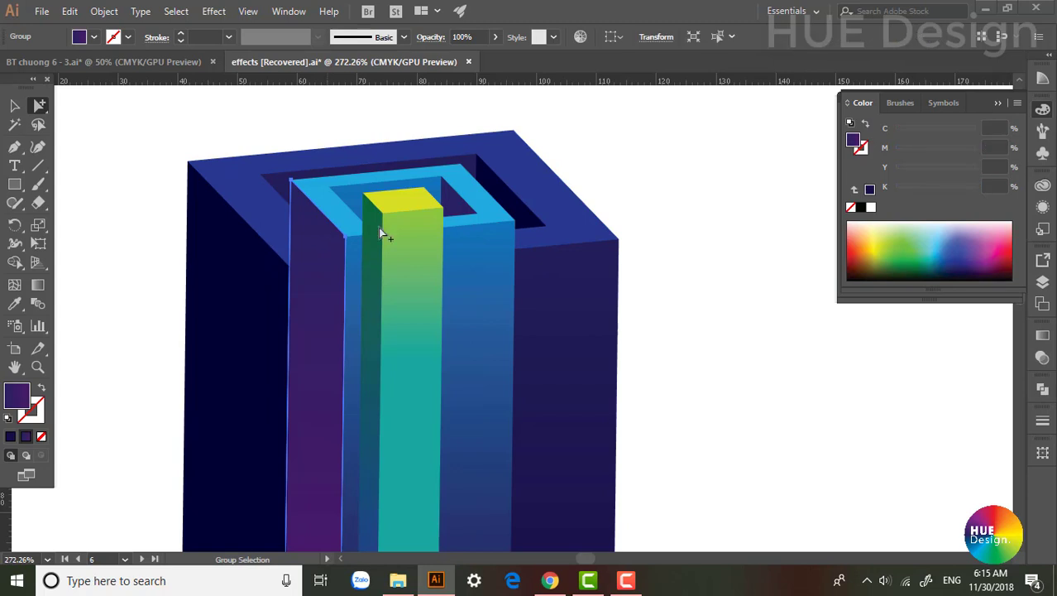
left_click(463, 211)
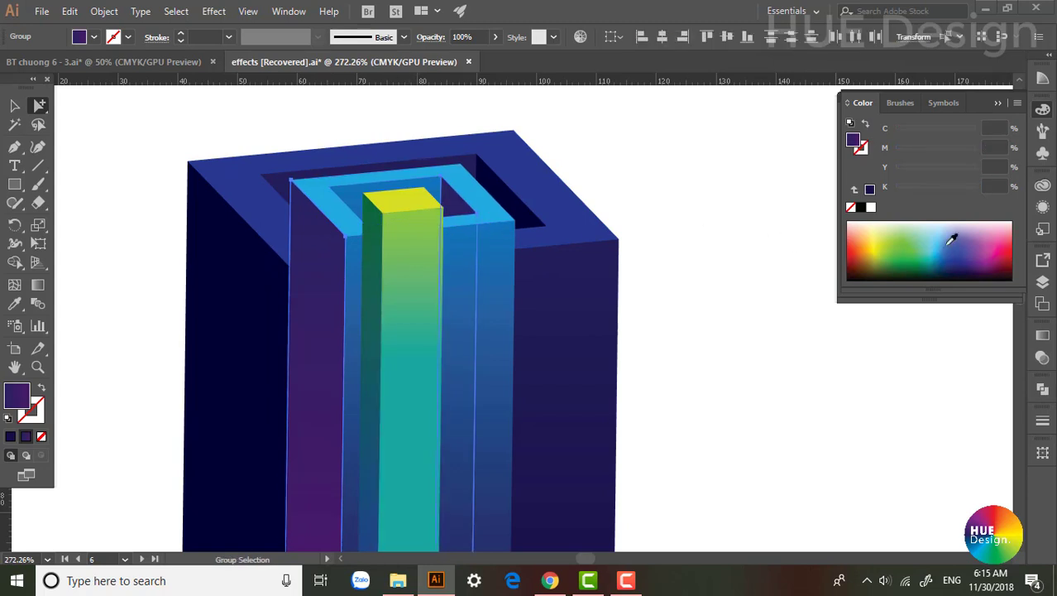
left_click(1042, 336)
left_click(1043, 337)
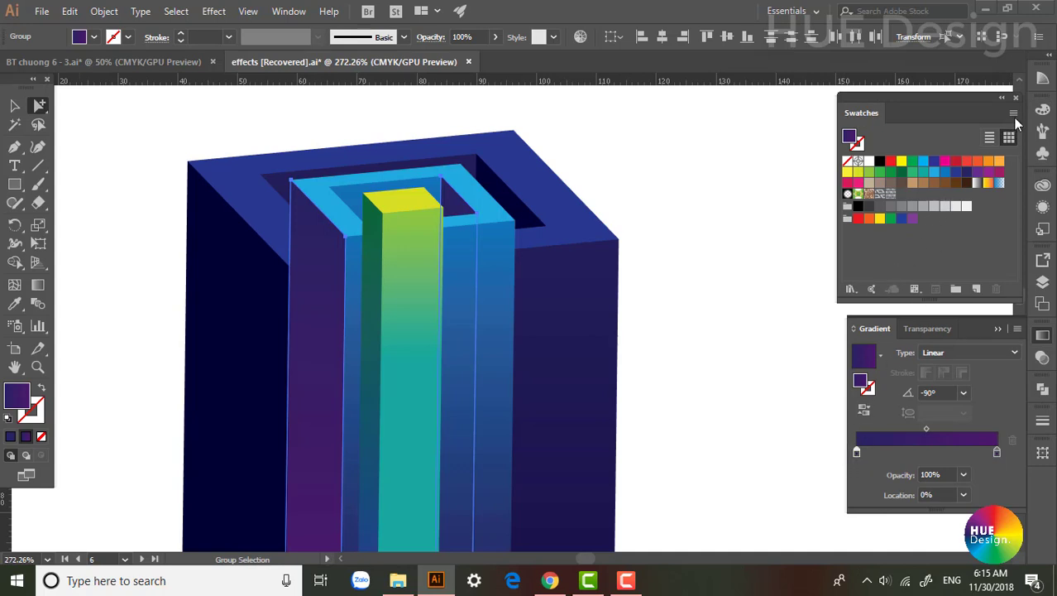
Step: Set the inner frame's gradient stop to Y 25, K 0 and deselect to check
left_click(1041, 110)
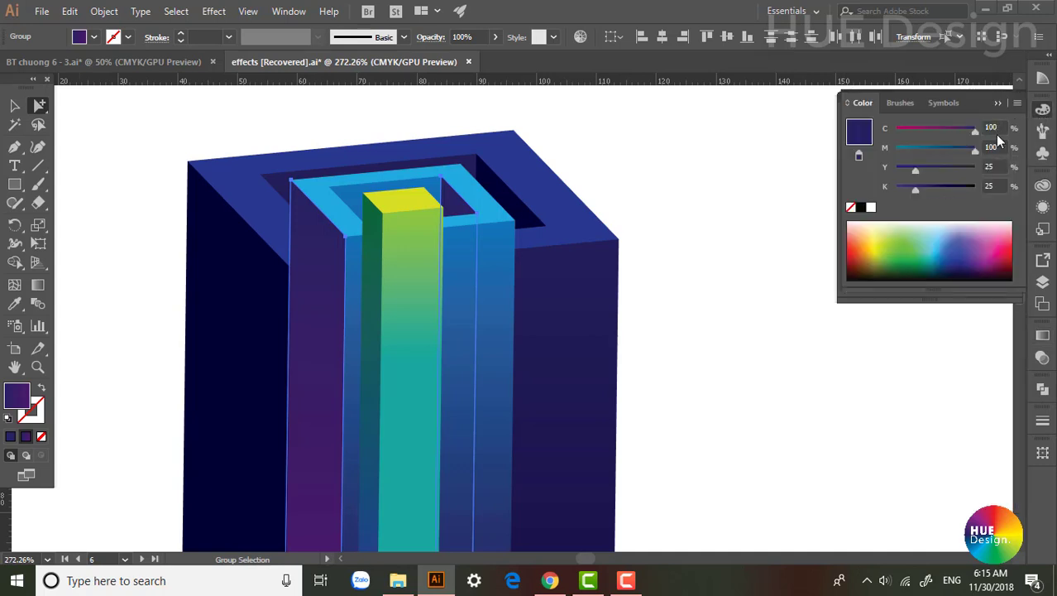
left_click(982, 167)
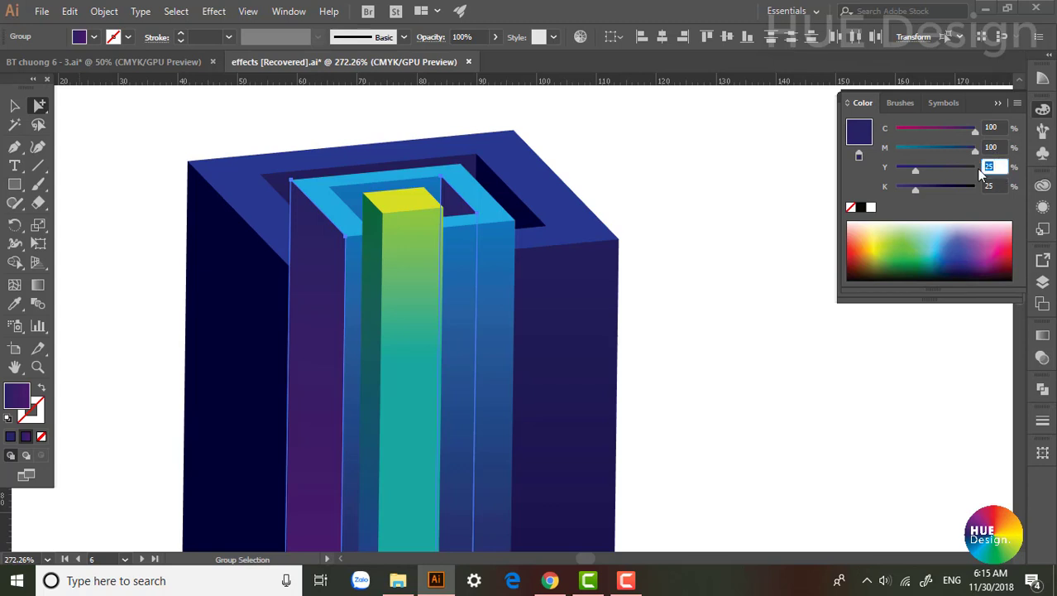
type("1")
key("Tab")
type("15")
key("Return")
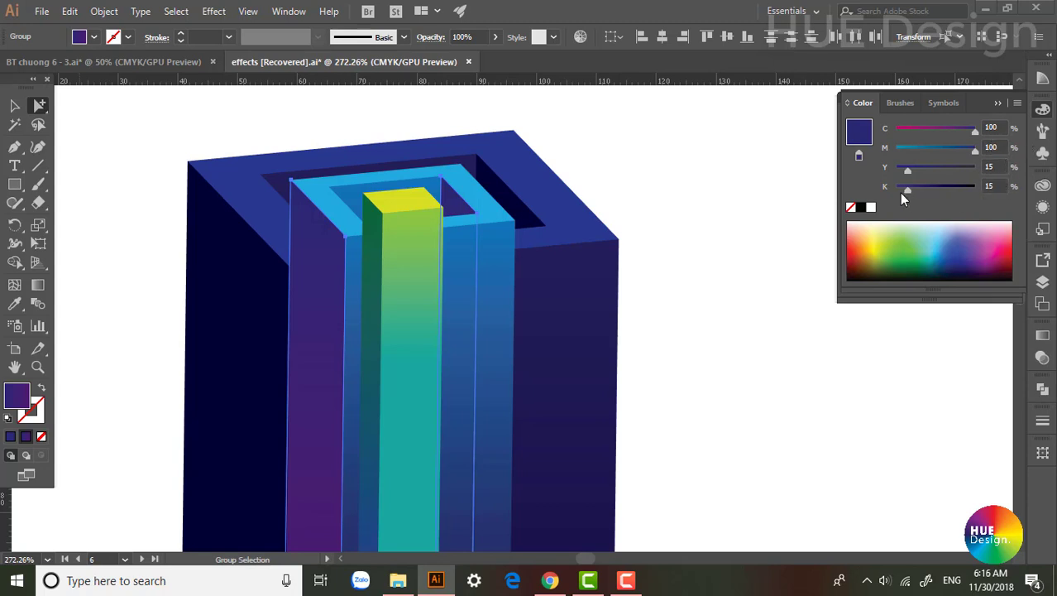
left_click_drag(892, 193, 883, 194)
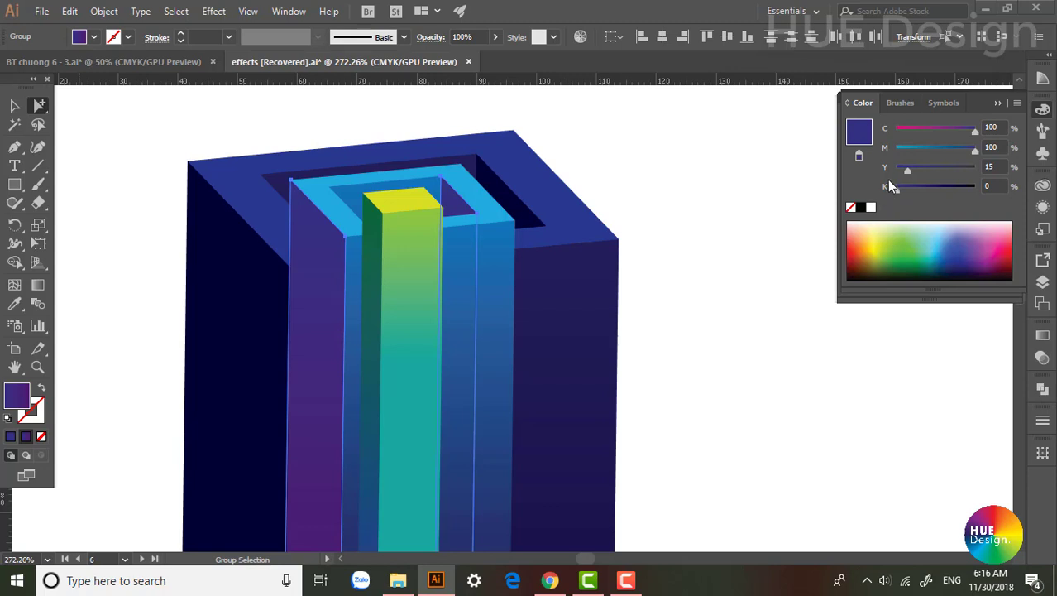
left_click(995, 165)
type("25")
key("Tab")
left_click(647, 208)
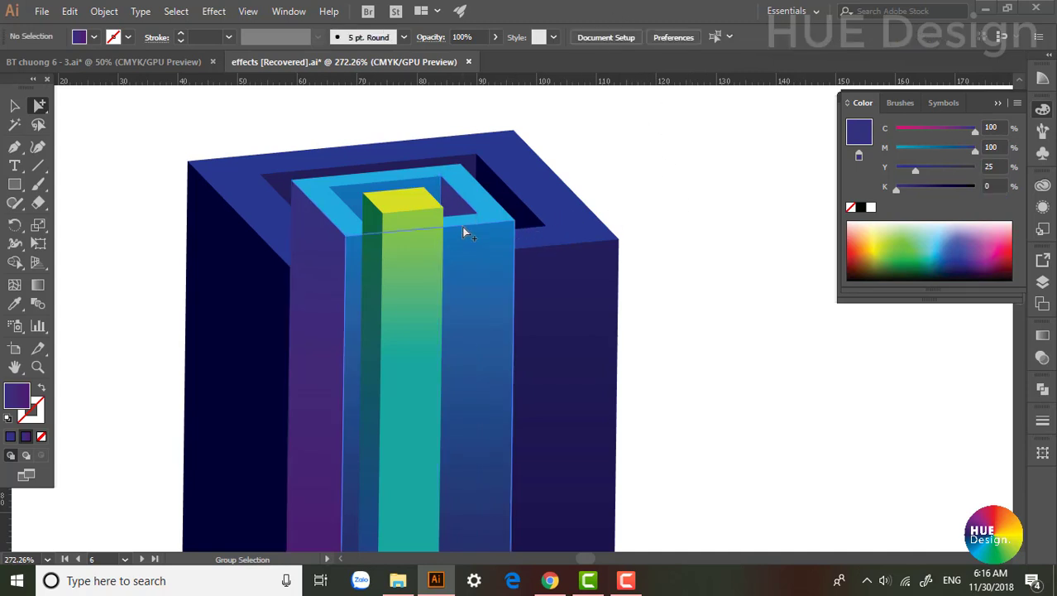
Step: Fill the dark left face with the purple gradient and darken its left stop to K 60
left_click(563, 219)
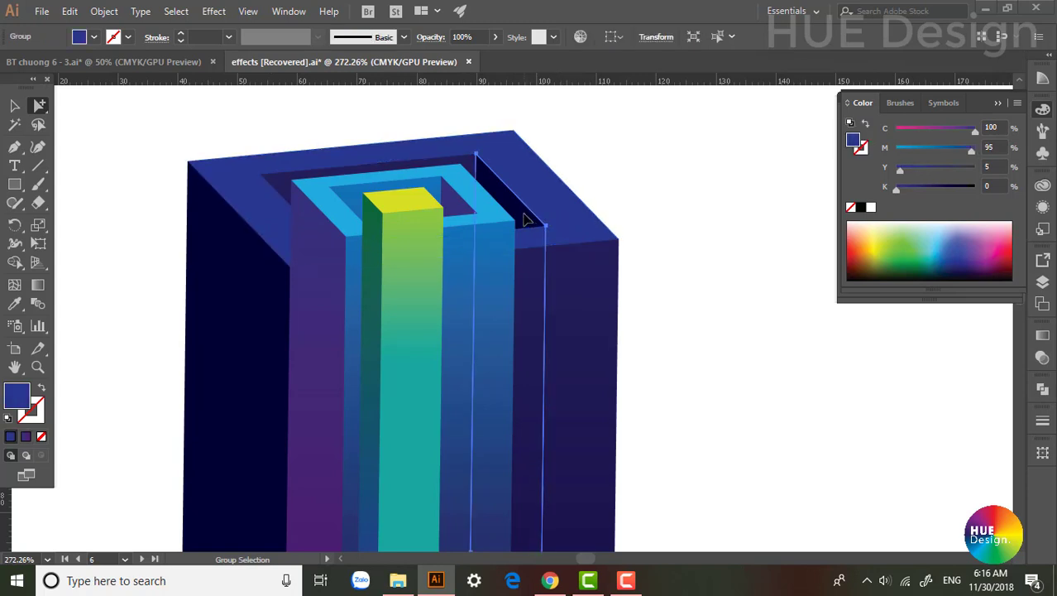
left_click(253, 248)
left_click(249, 276)
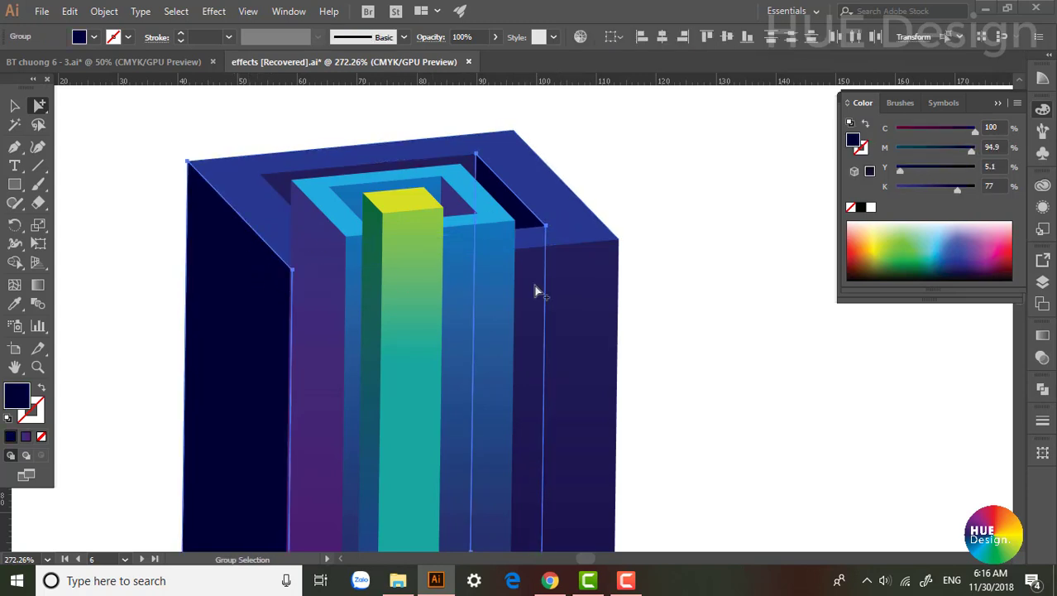
left_click(1043, 335)
left_click(933, 448)
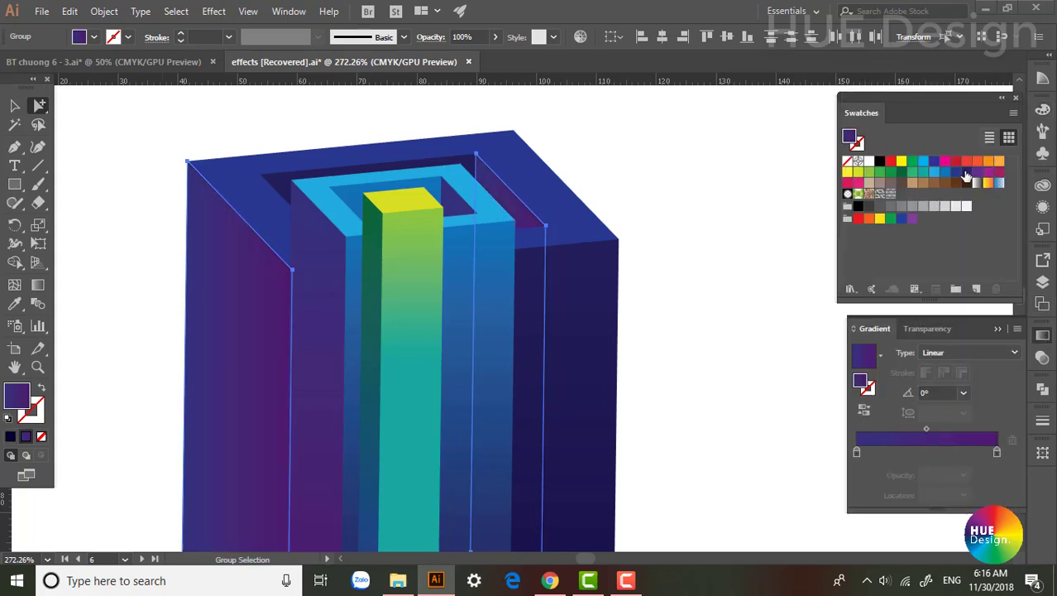
left_click(856, 451)
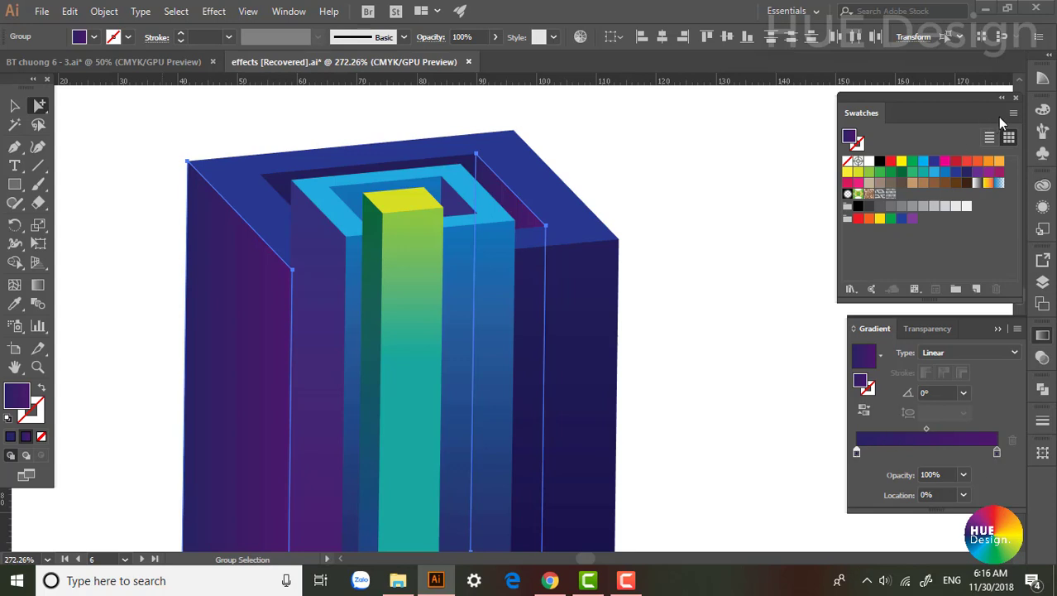
left_click(1043, 109)
left_click(990, 185)
type("60")
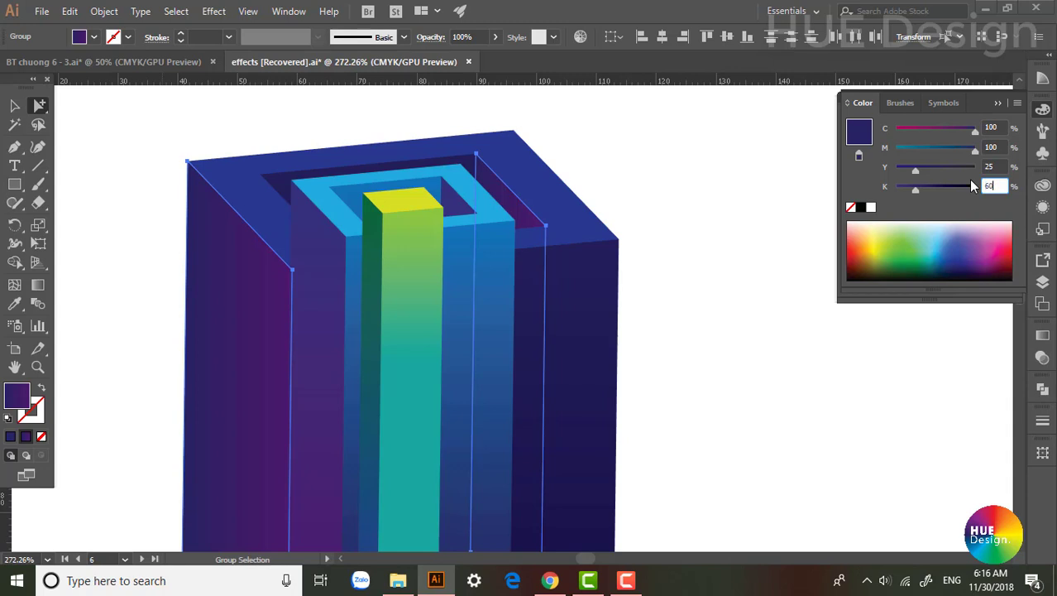
key("Tab")
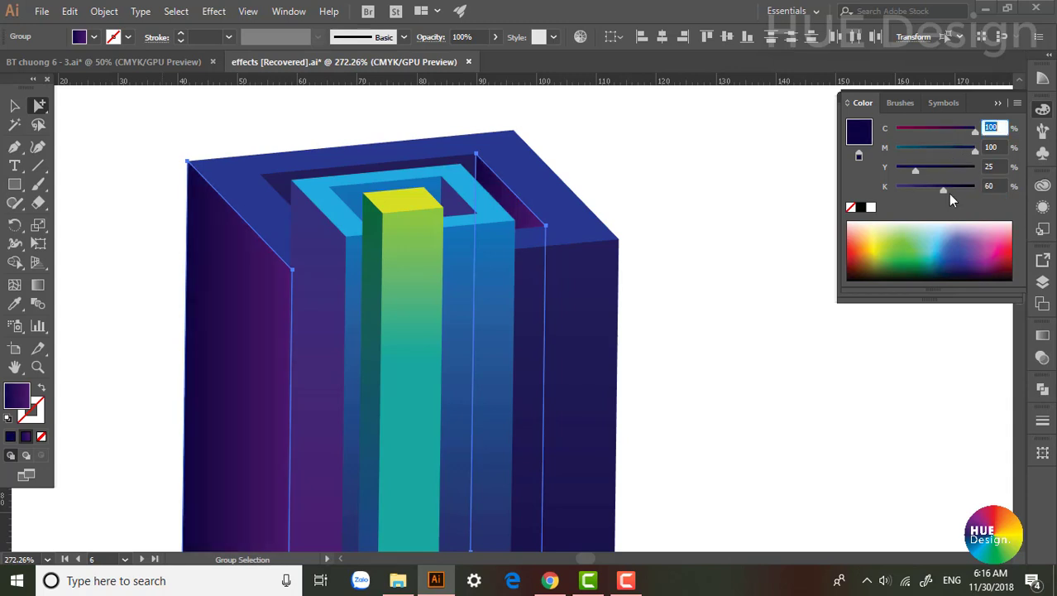
Step: Make the left face gradient -90°, darken its right stop to K 80, midpoint 35.95%
left_click(1042, 335)
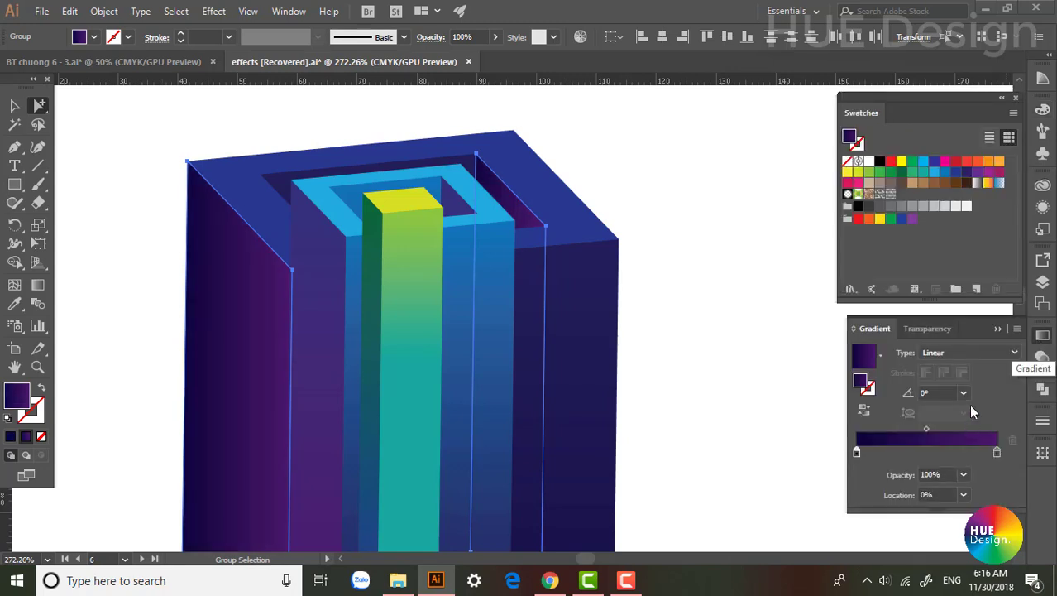
left_click(963, 392)
left_click(982, 310)
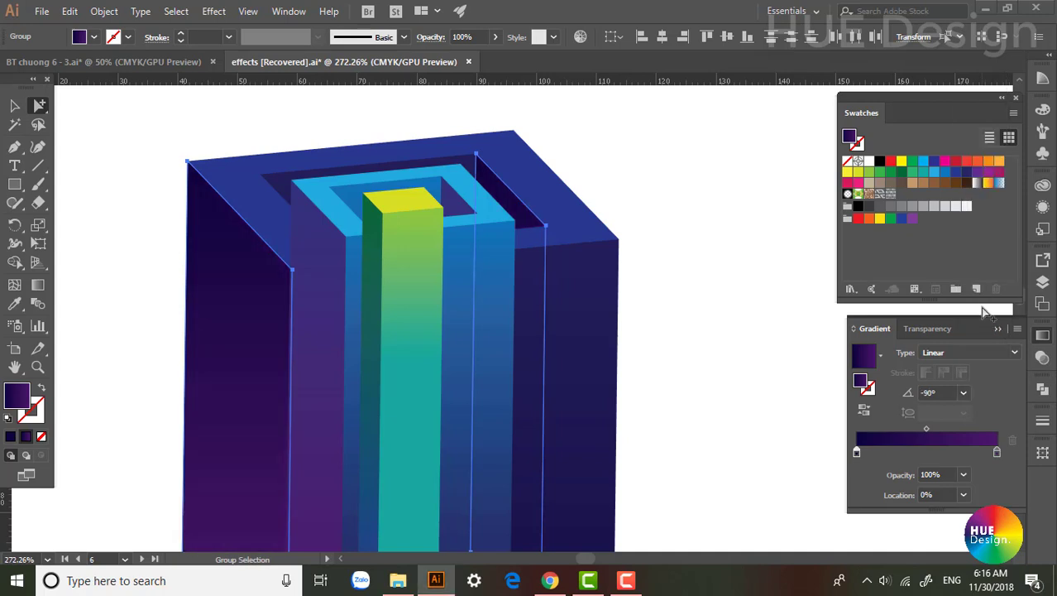
left_click(997, 453)
left_click(1043, 110)
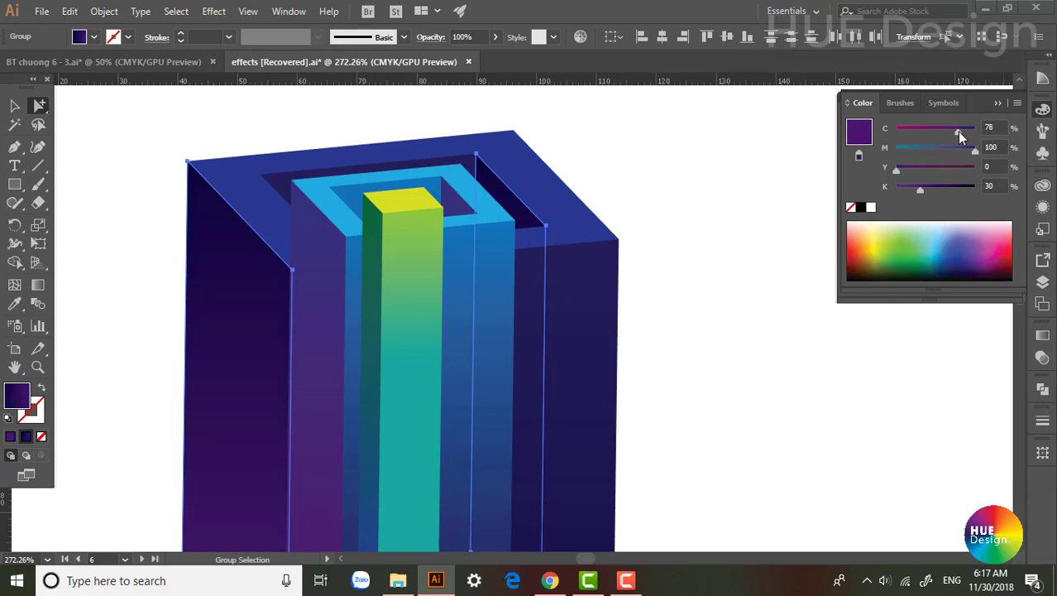
left_click(986, 186)
left_click(987, 166)
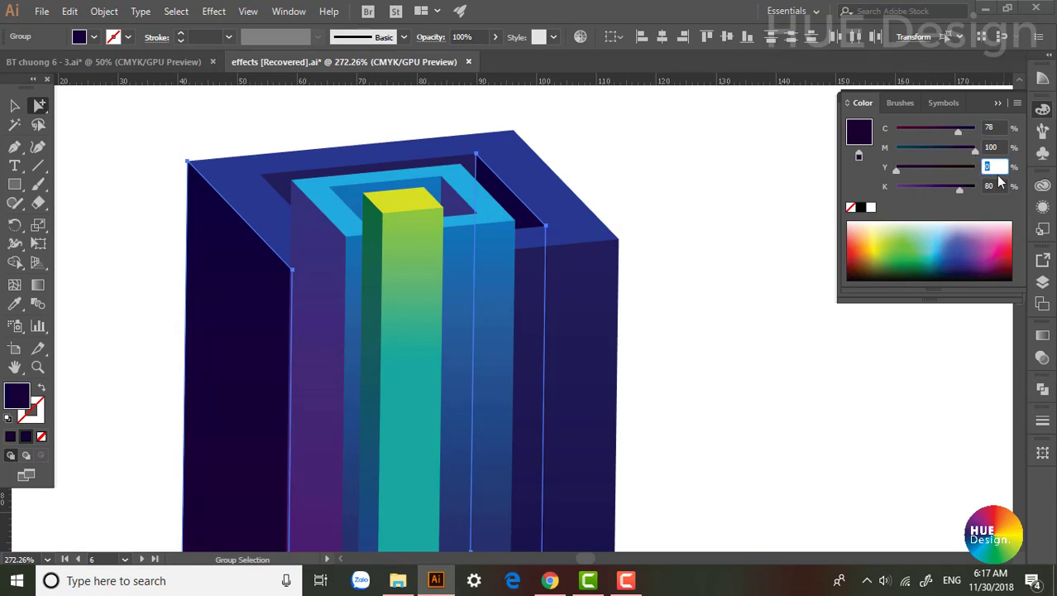
type("20")
key("Tab")
key("Return")
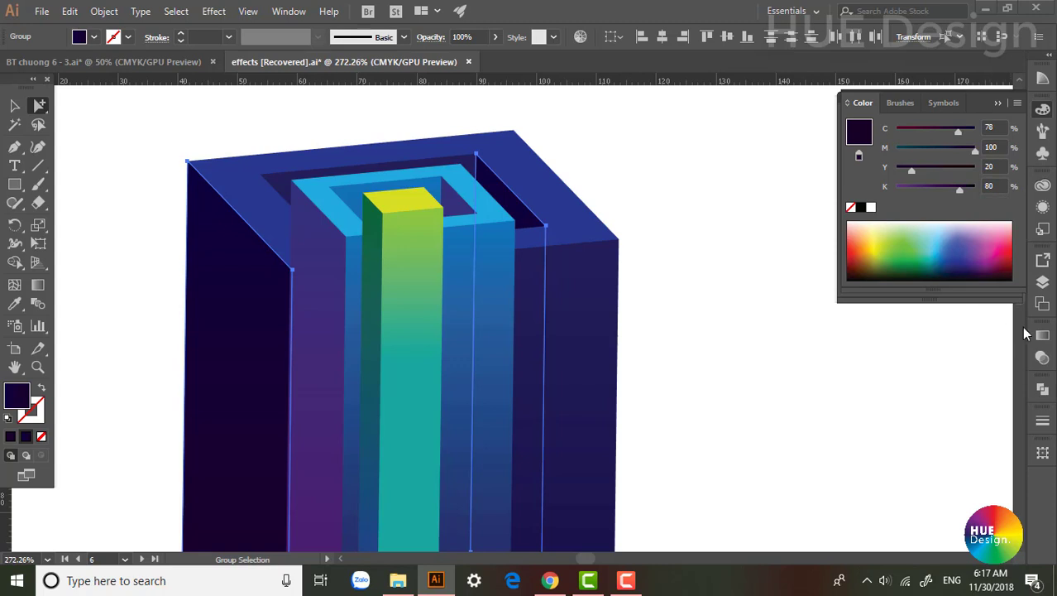
left_click(1042, 340)
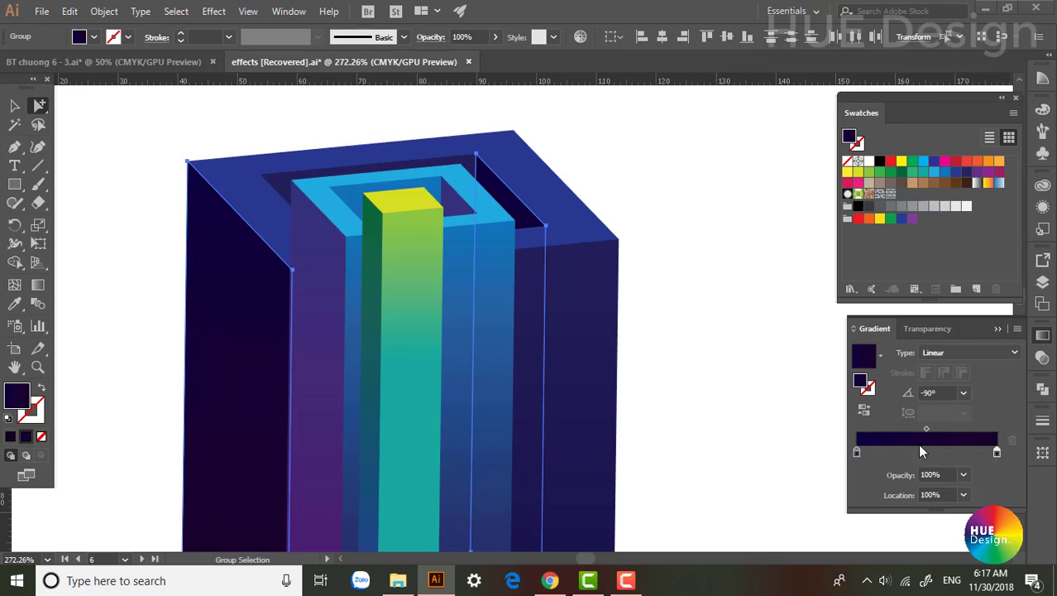
left_click_drag(924, 427, 907, 428)
Step: Move the green pillar up about 3 mm
left_click(676, 273)
left_click(14, 105)
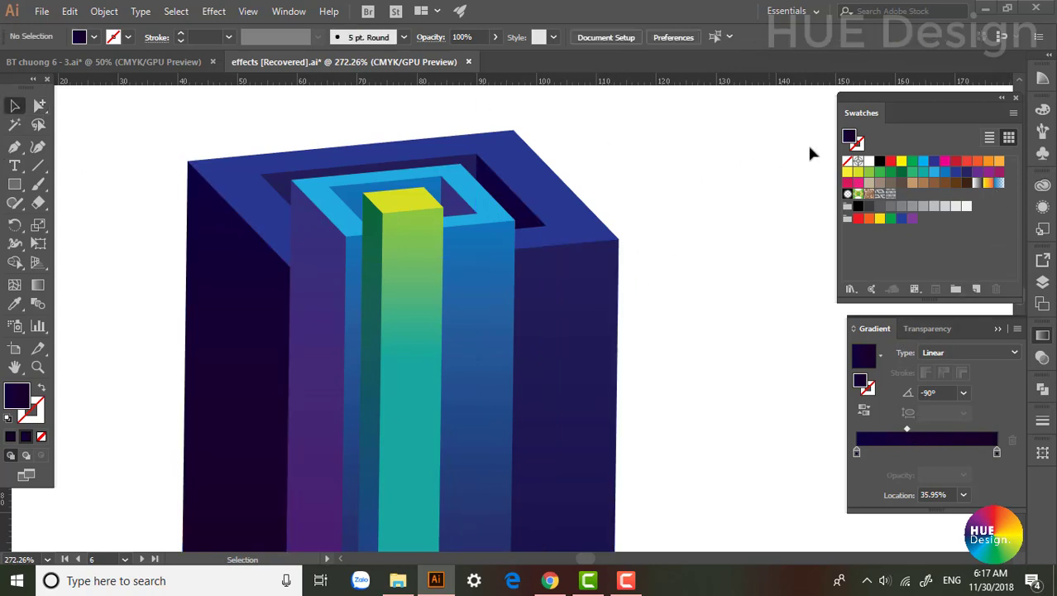
left_click(1001, 98)
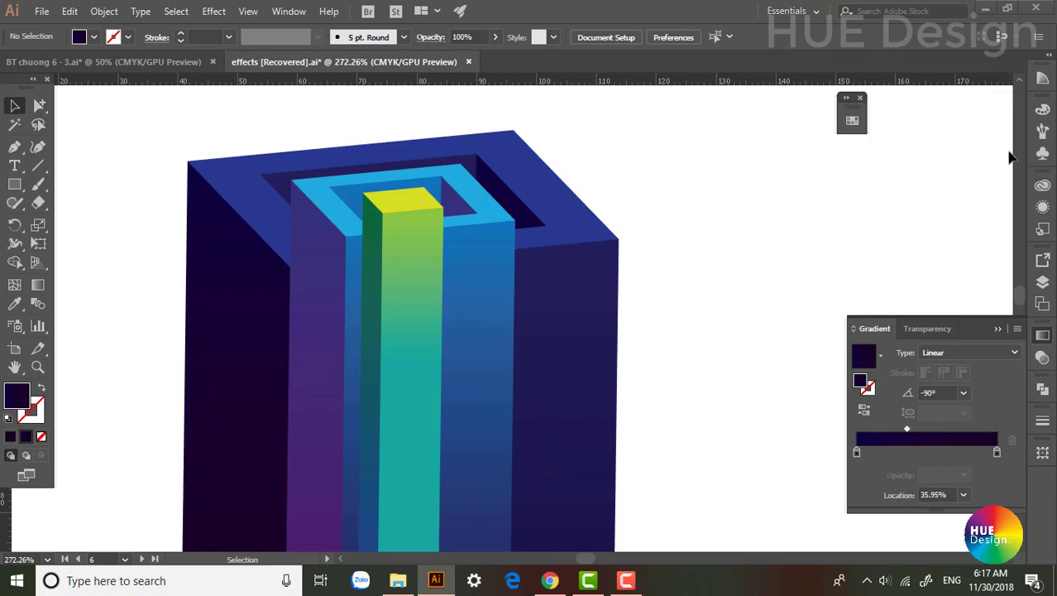
left_click(847, 100)
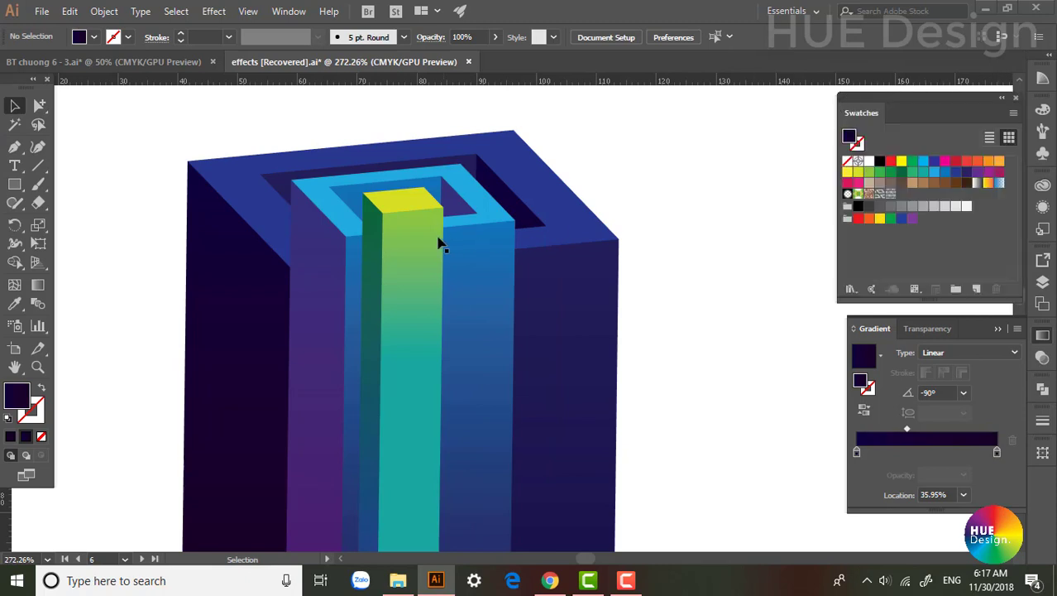
left_click(401, 244)
left_click(456, 219)
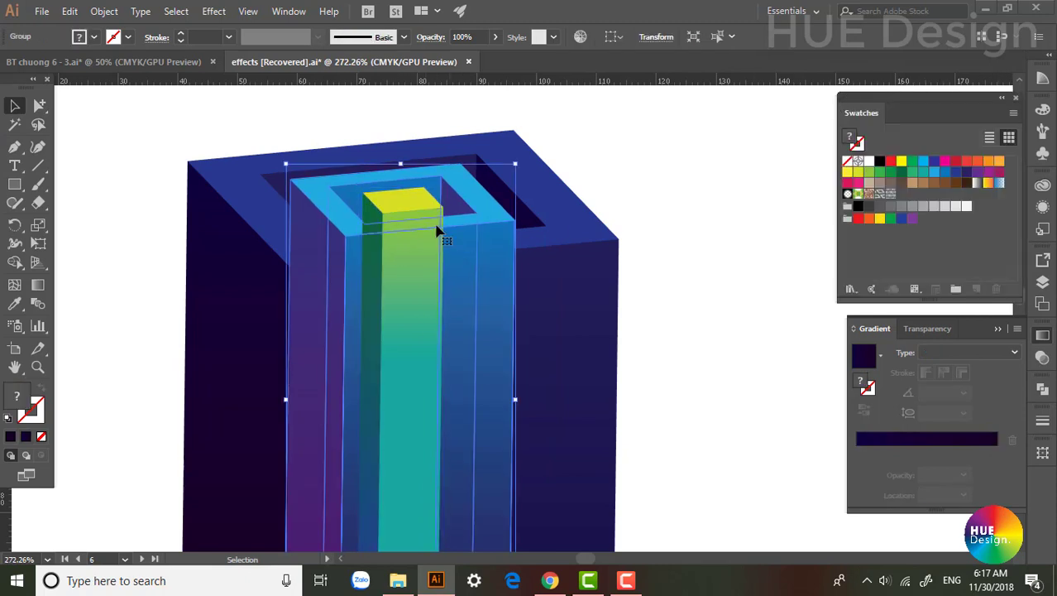
left_click(405, 213)
left_click_drag(403, 217, 403, 201)
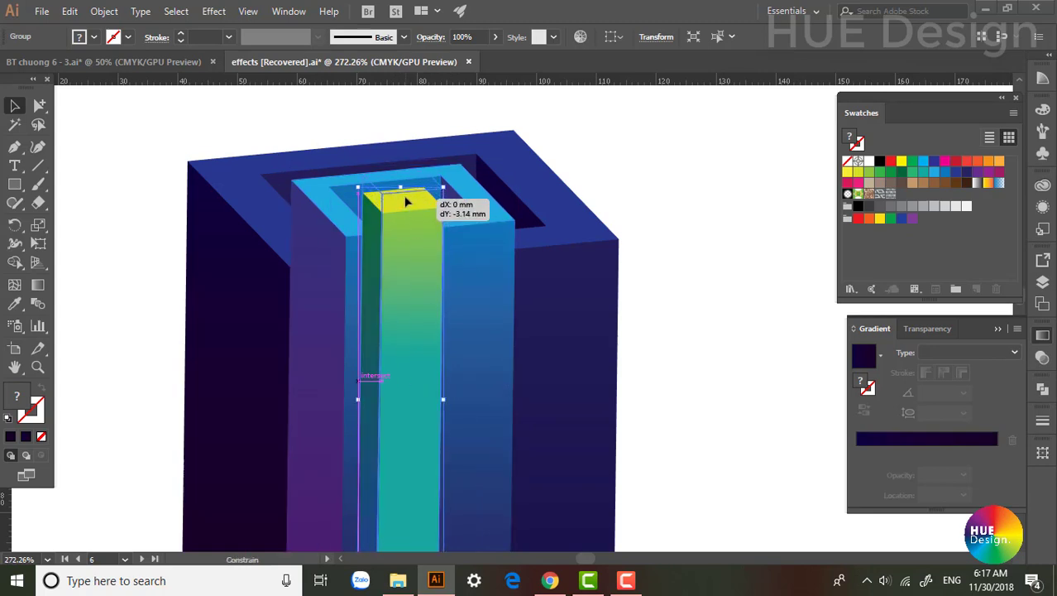
left_click(691, 205)
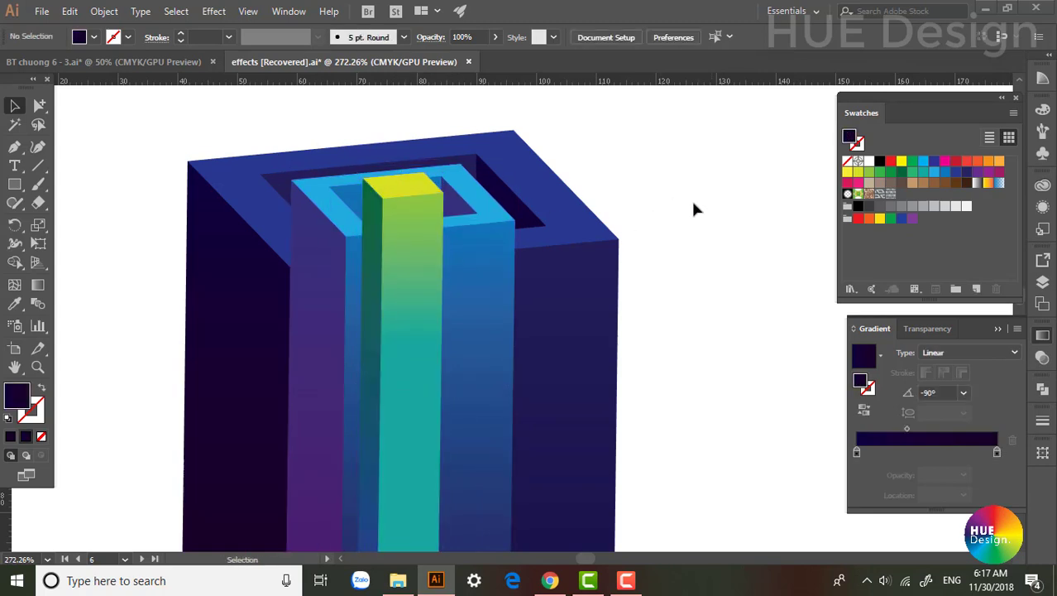
Step: Give the green pillar group an opacity mask with clipping turned off
scroll(524, 337, "down", 1)
scroll(514, 320, "down", 2)
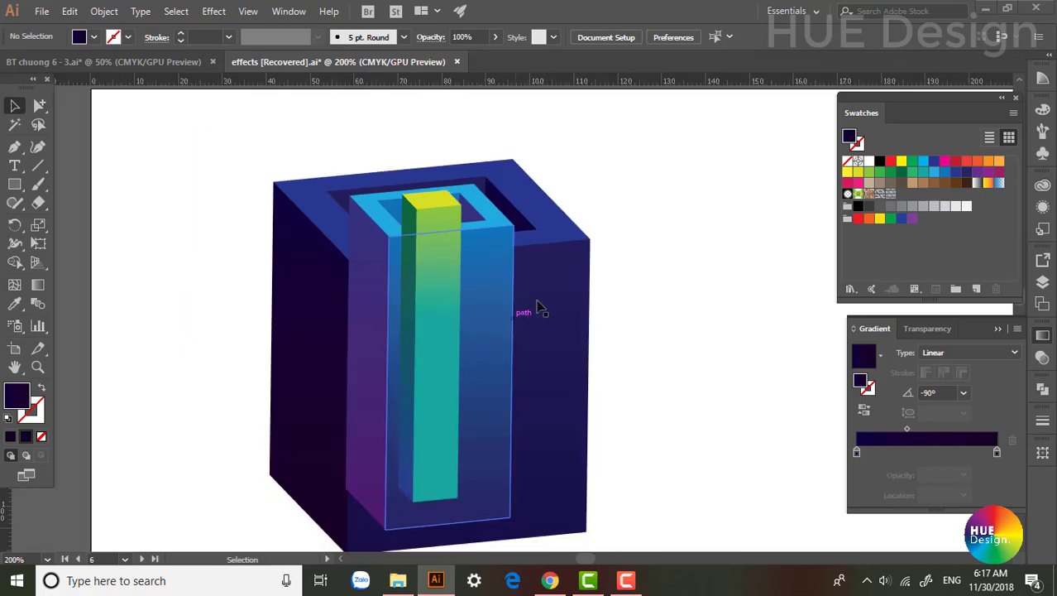
scroll(497, 325, "up", 1)
scroll(490, 325, "up", 1)
scroll(490, 324, "up", 1)
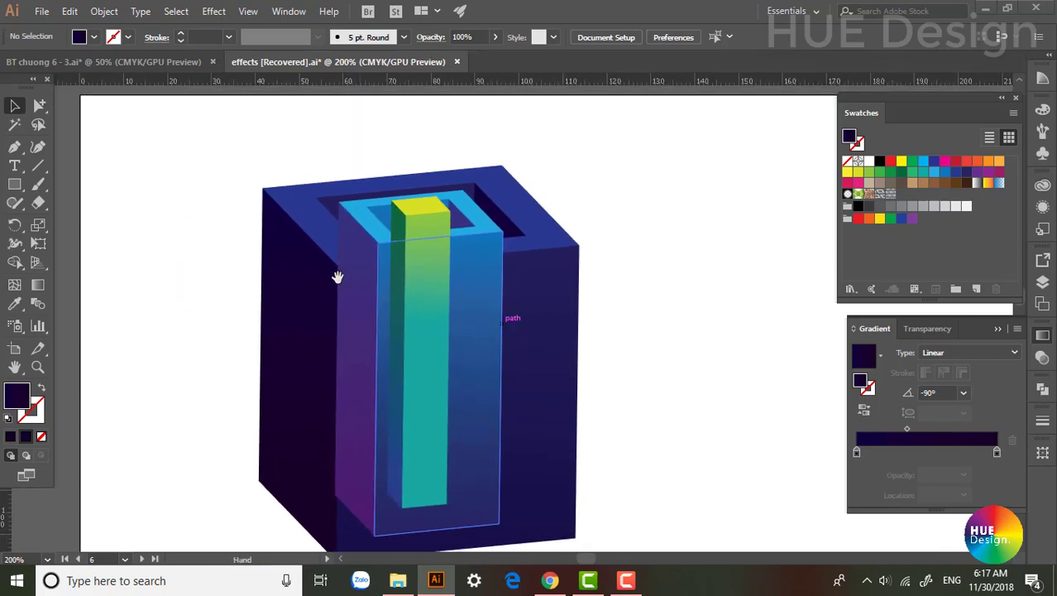
scroll(394, 236, "up", 1)
scroll(460, 288, "up", 1)
scroll(459, 288, "up", 1)
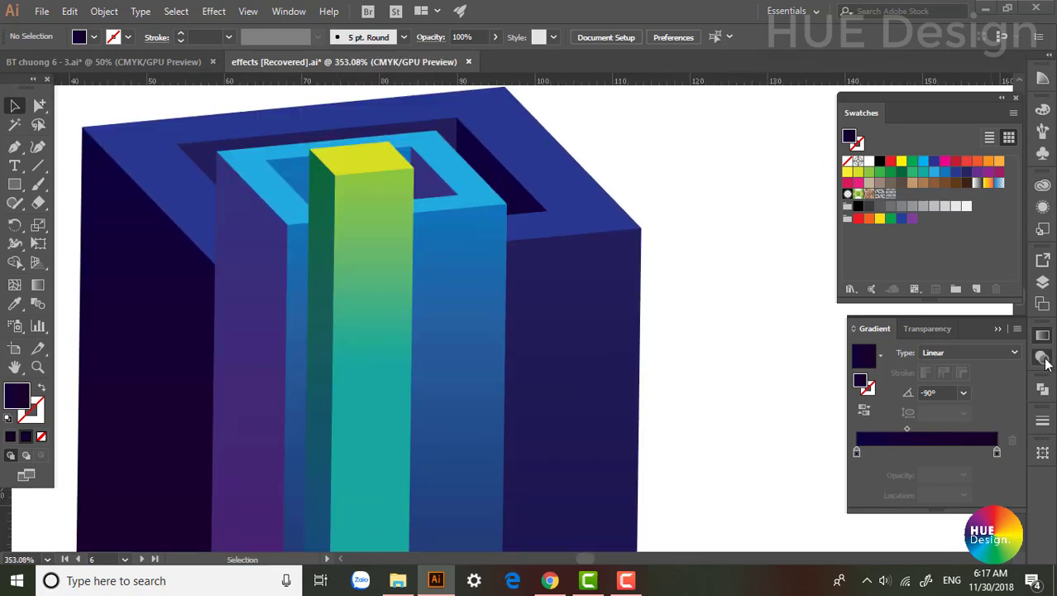
left_click(1043, 356)
left_click(324, 229)
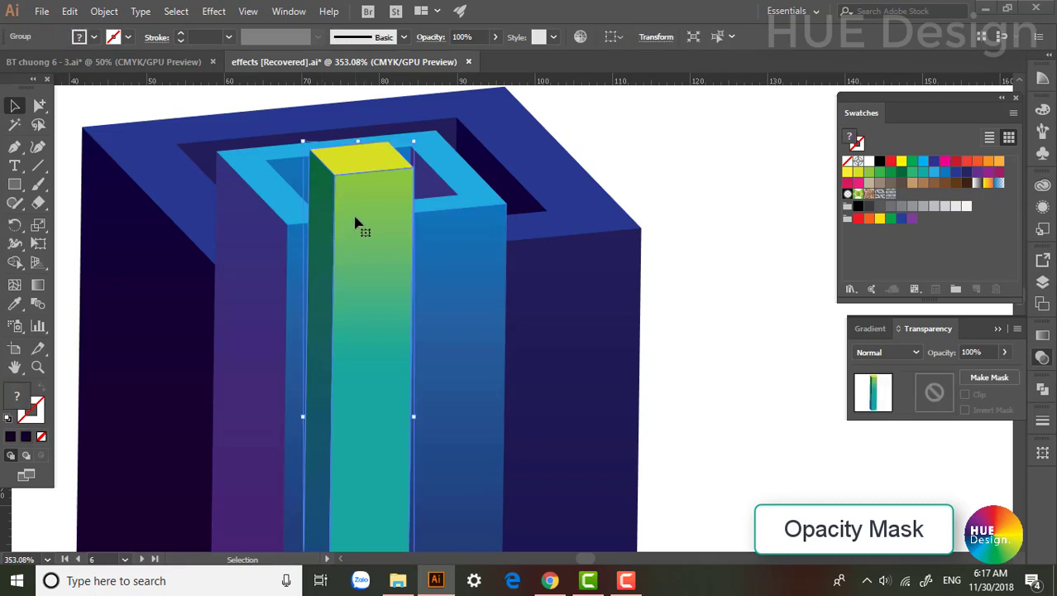
left_click(991, 378)
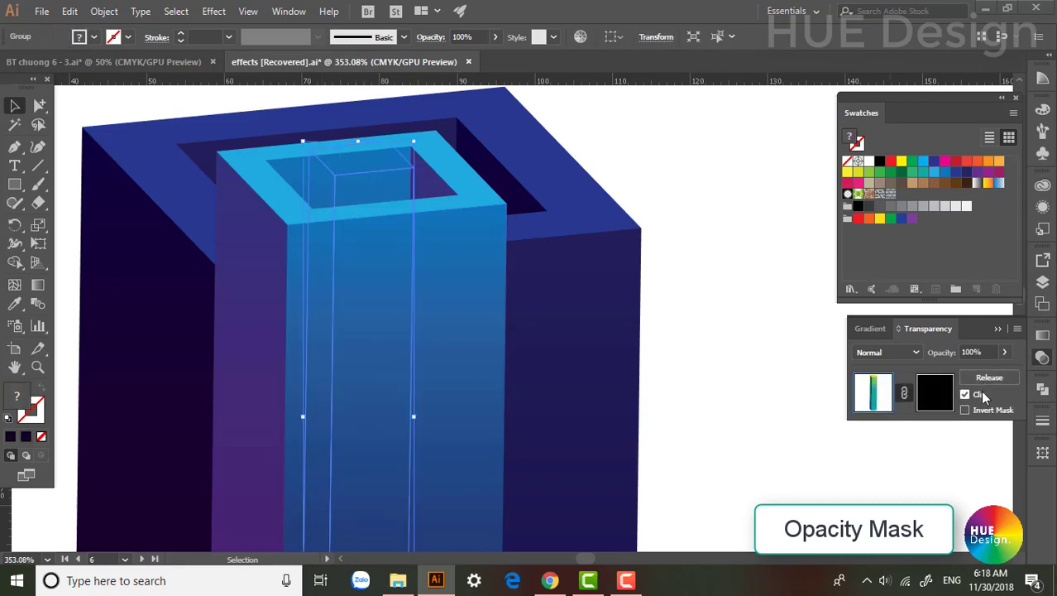
left_click(976, 397)
key("p")
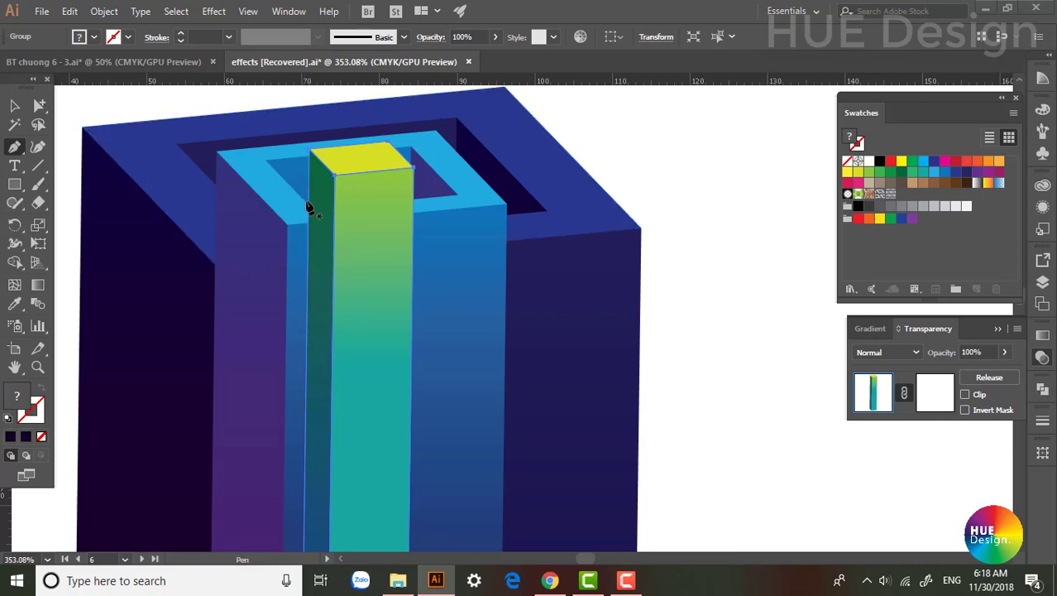
Step: Start a pen path along the green pillar's top edge, re-placing the misplaced right-corner anchor
scroll(294, 190, "up", 5)
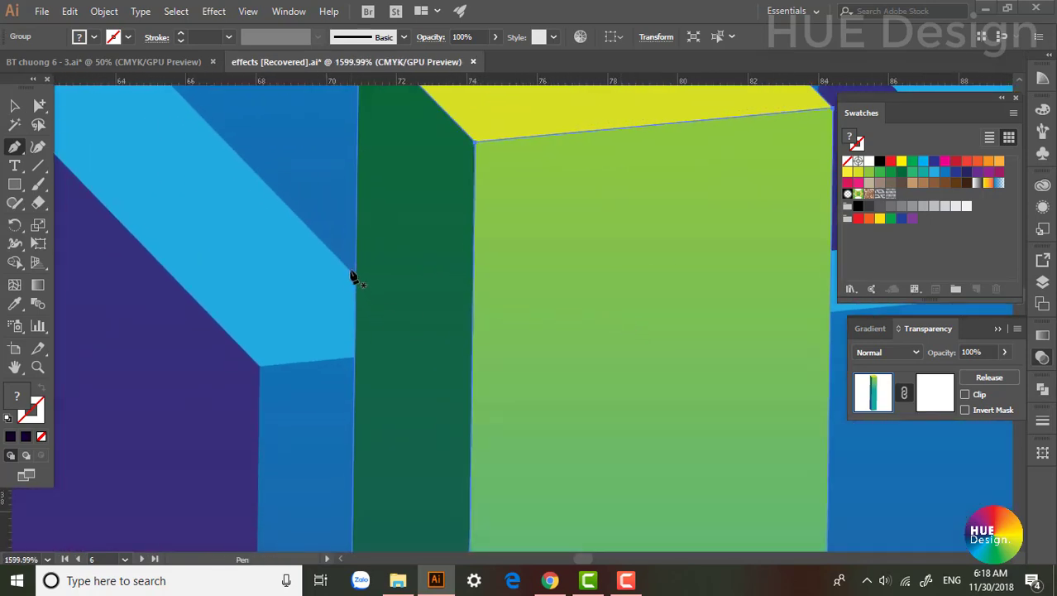
left_click(349, 273)
left_click_drag(361, 291, 374, 300)
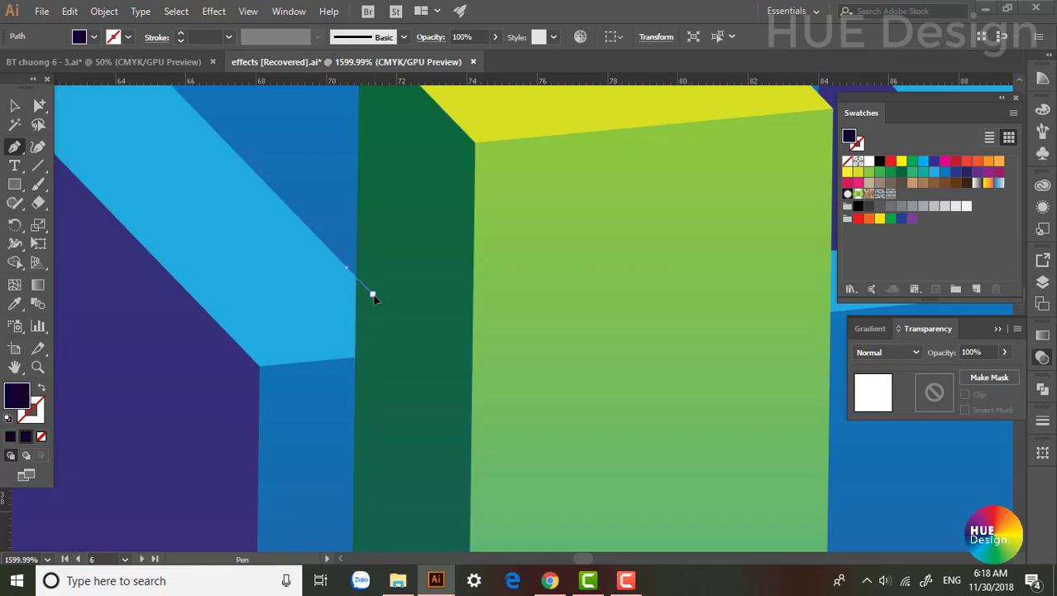
scroll(371, 300, "right", 5)
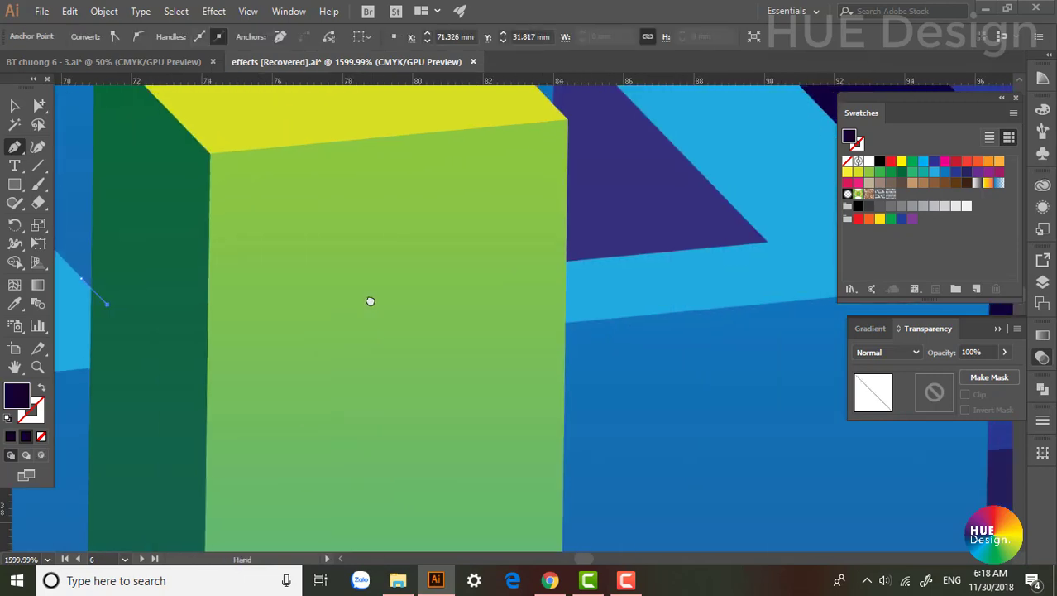
left_click(572, 263)
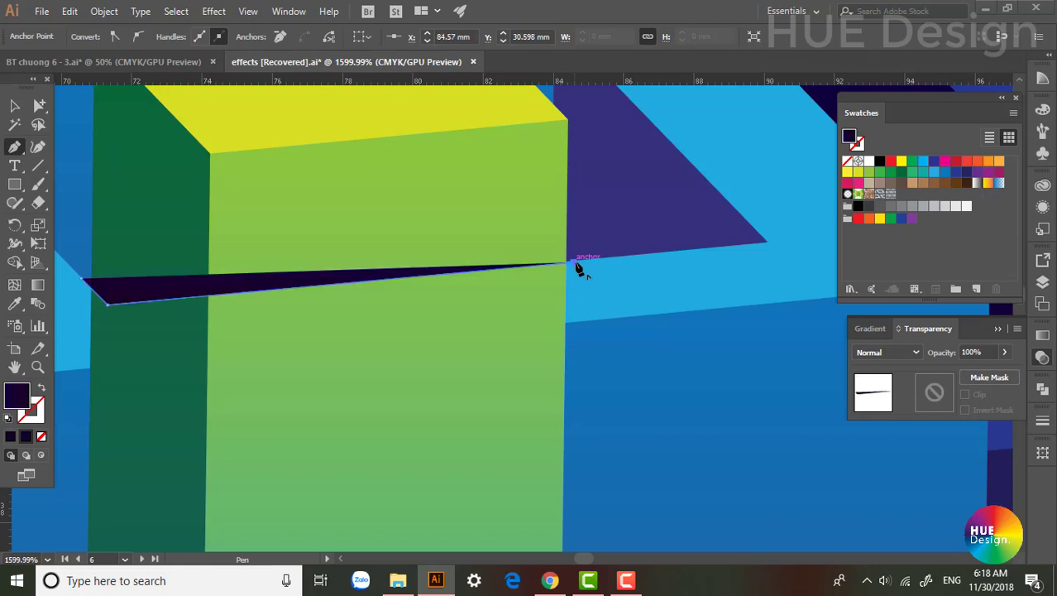
key("ctrl+z")
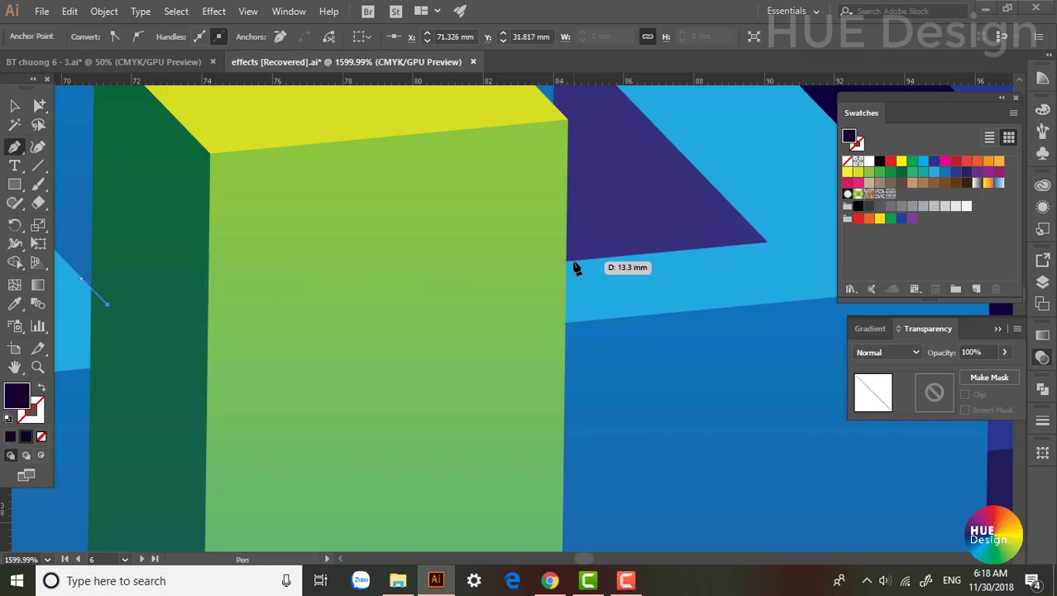
left_click(577, 265)
left_click_drag(579, 334, 582, 242)
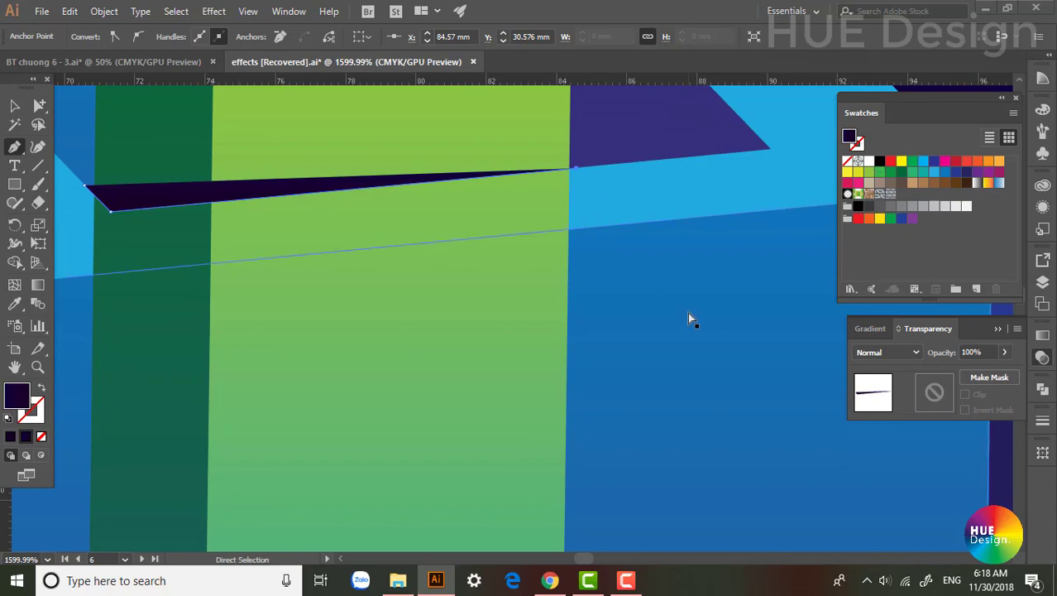
key("ctrl+minus")
key("ctrl+minus")
key("ctrl+minus")
key("ctrl+plus")
key("ctrl+plus")
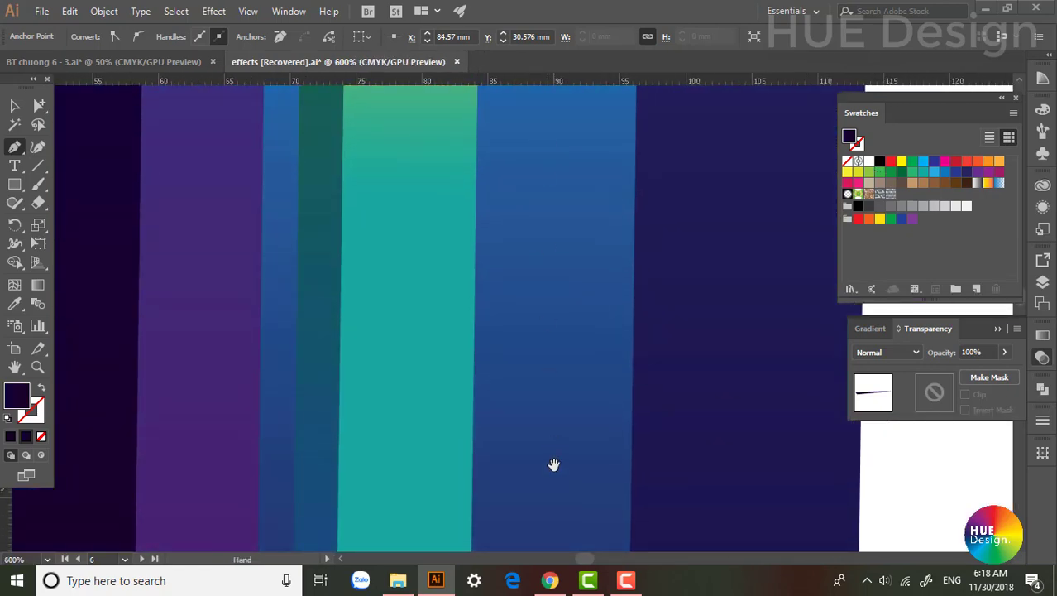
key("ctrl+minus")
key("ctrl+minus")
key("ctrl+minus")
key("ctrl+minus")
key("ctrl+minus")
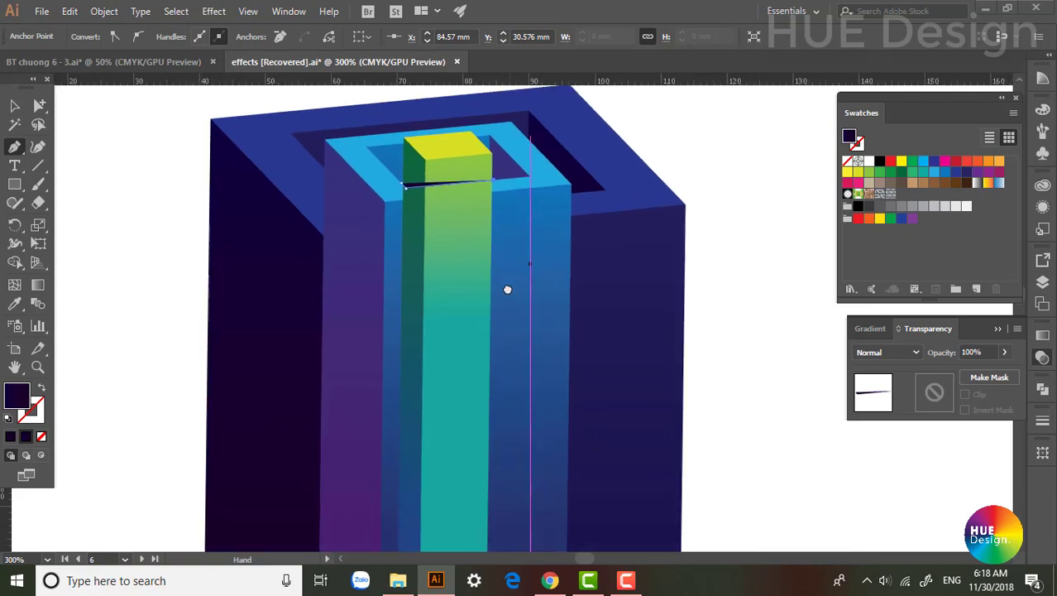
Step: Add the bottom anchors, close the column path at its start and fill it black
scroll(538, 264, "down", 3)
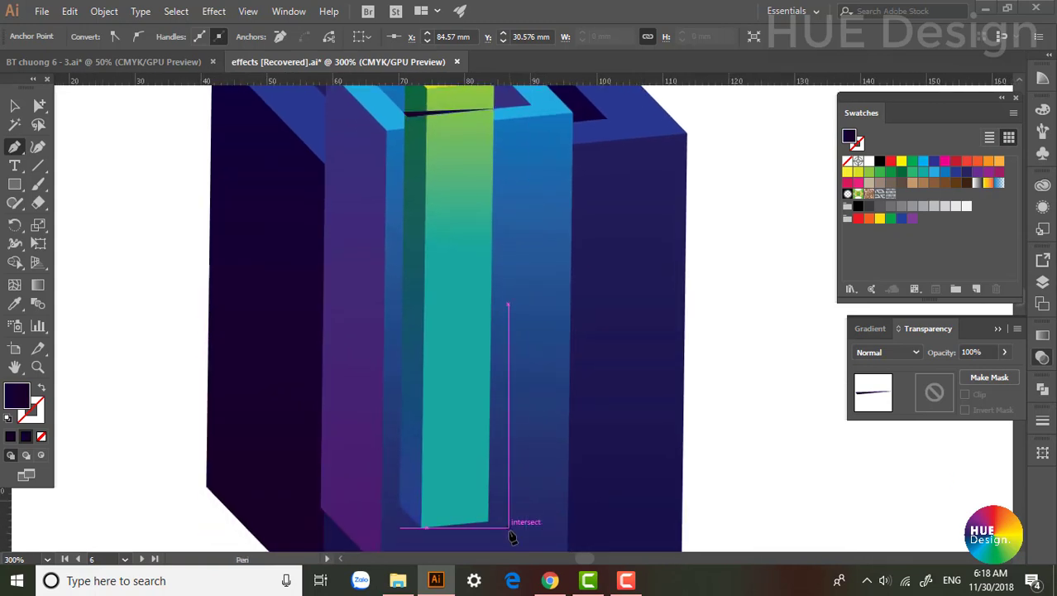
left_click(507, 526)
left_click(406, 542)
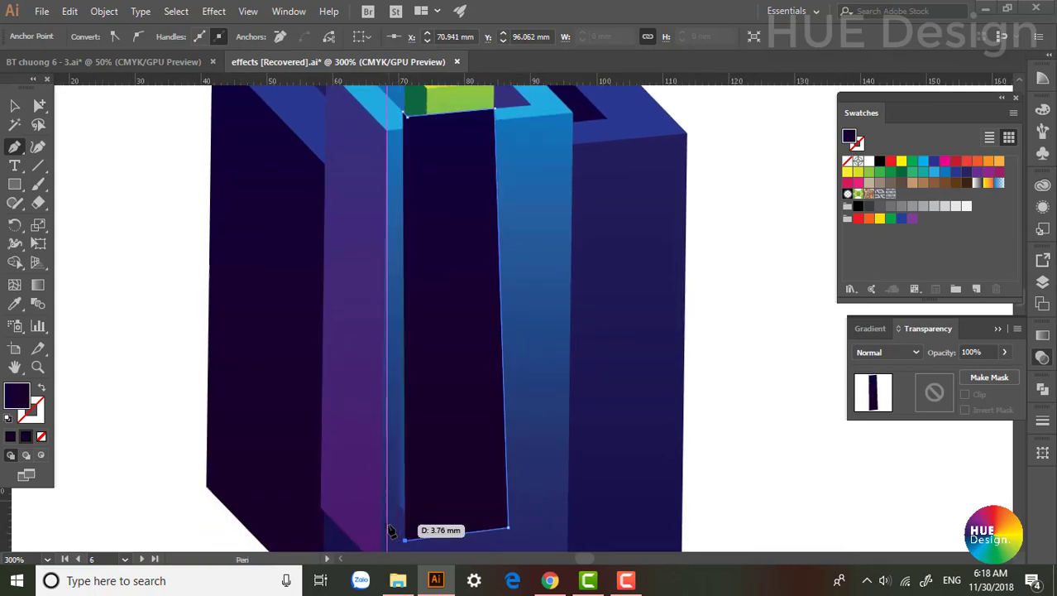
left_click(386, 519)
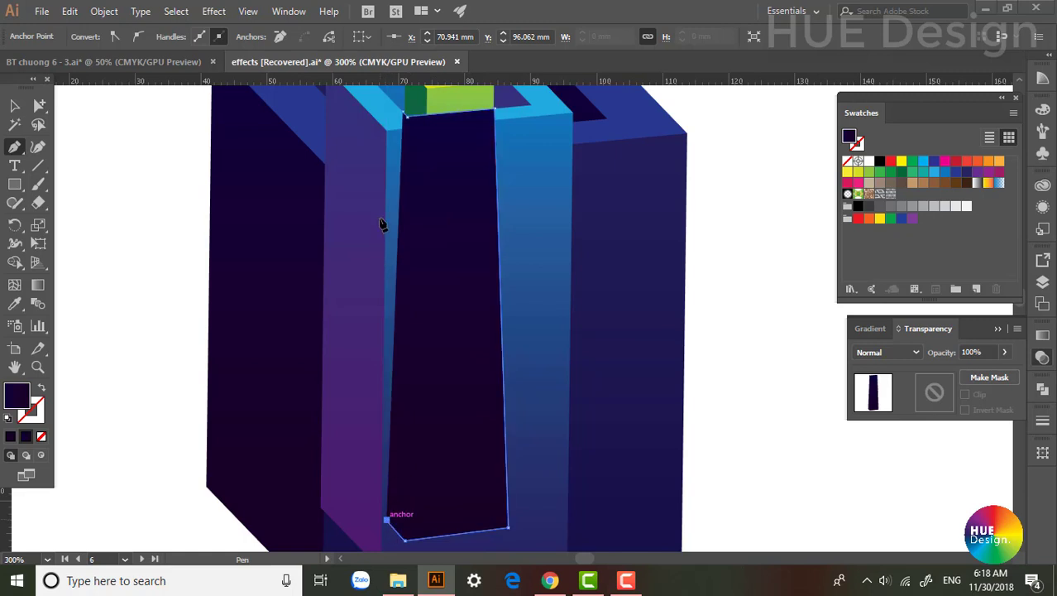
left_click(403, 114)
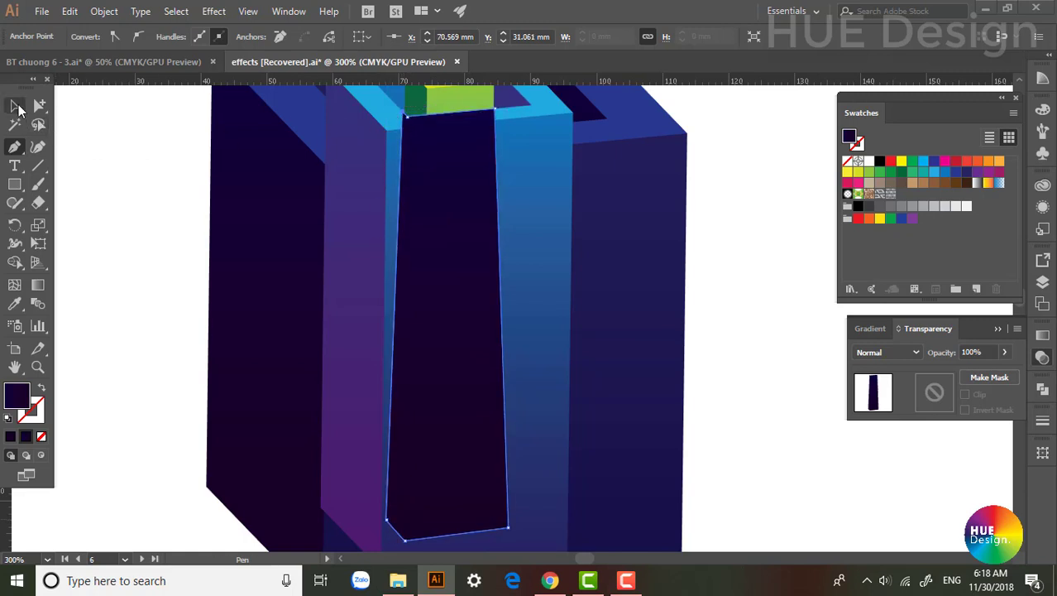
left_click(14, 105)
left_click(879, 161)
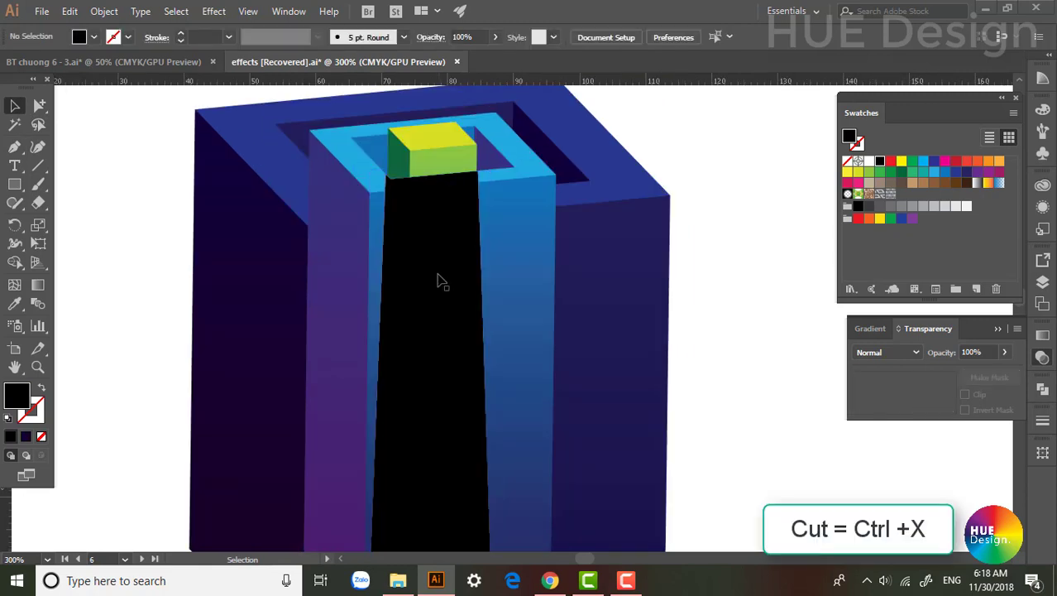
Step: Cut the black column shape and paste it in place inside the pillar's opacity mask
key("ctrl+x")
left_click(437, 194)
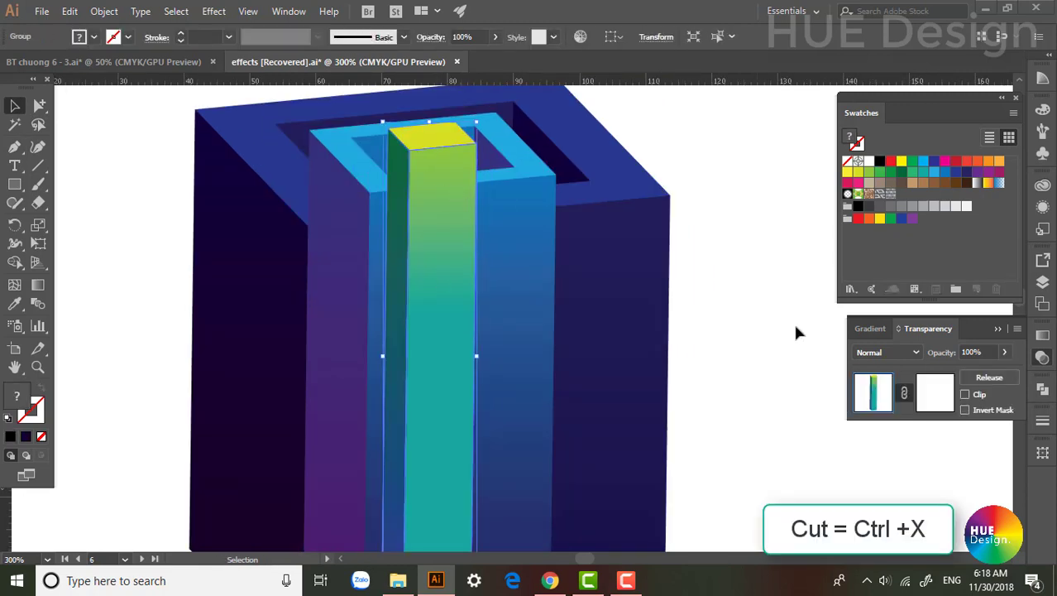
left_click(936, 393)
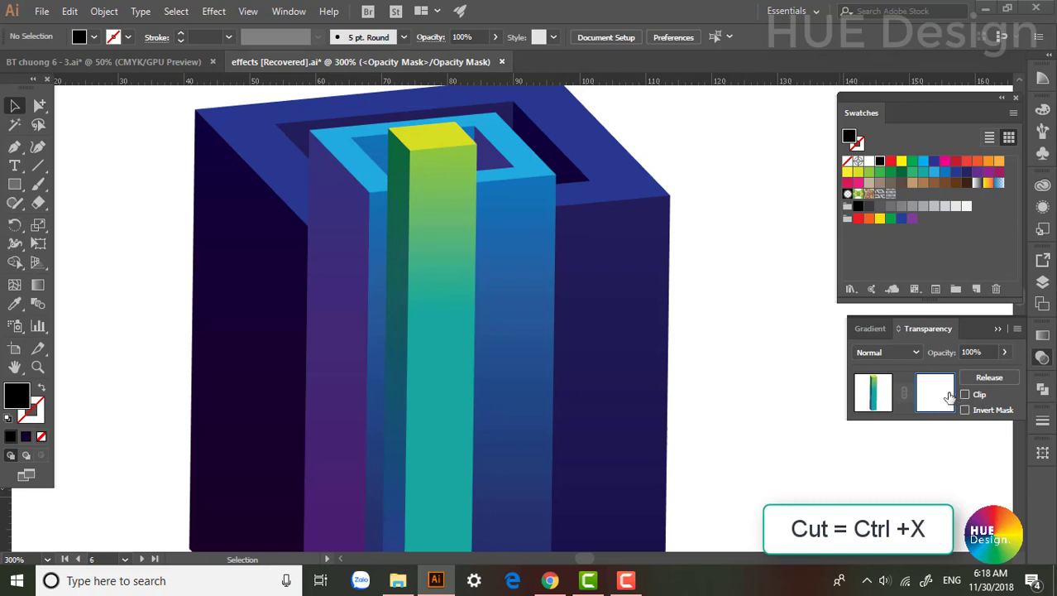
key("ctrl+f")
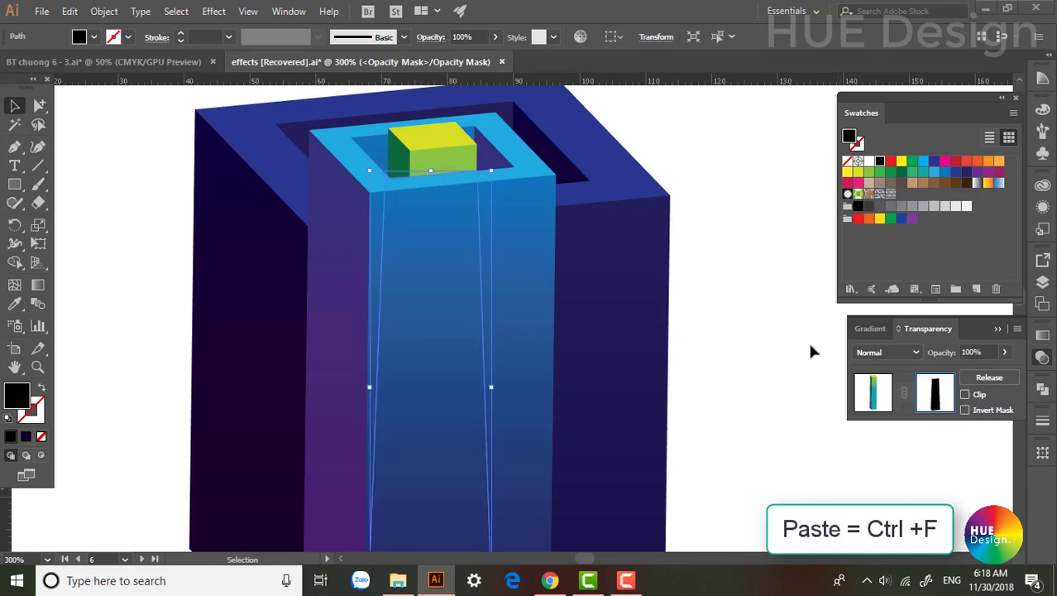
left_click(803, 299)
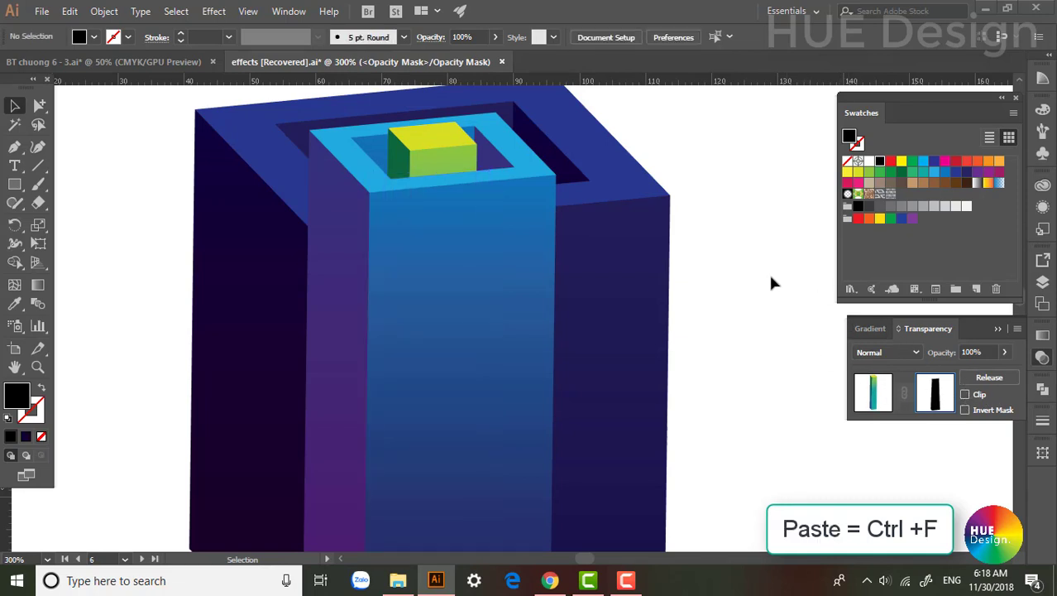
scroll(476, 231, "up", 2)
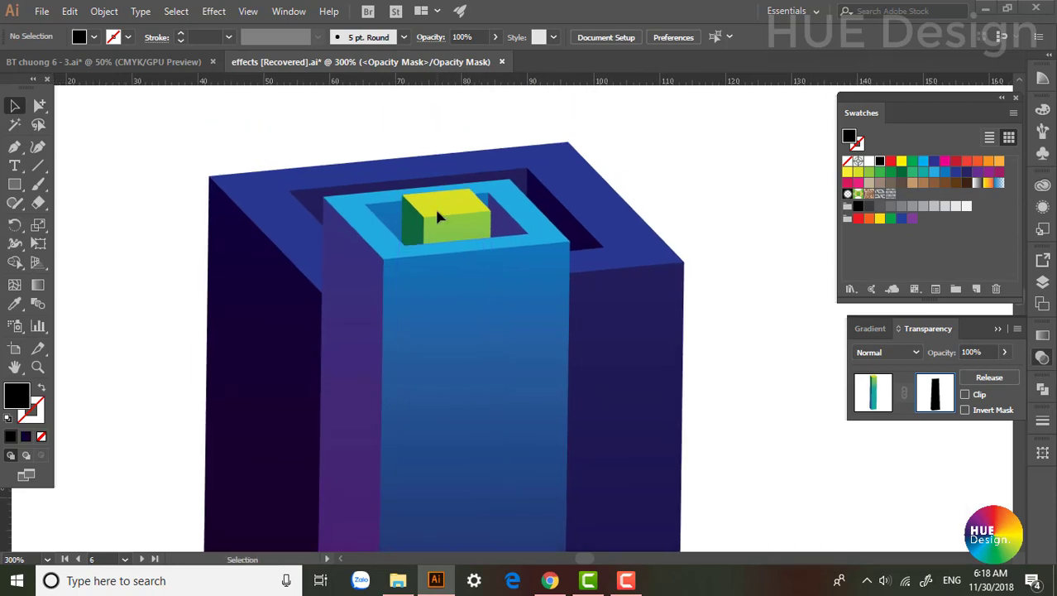
left_click(468, 270)
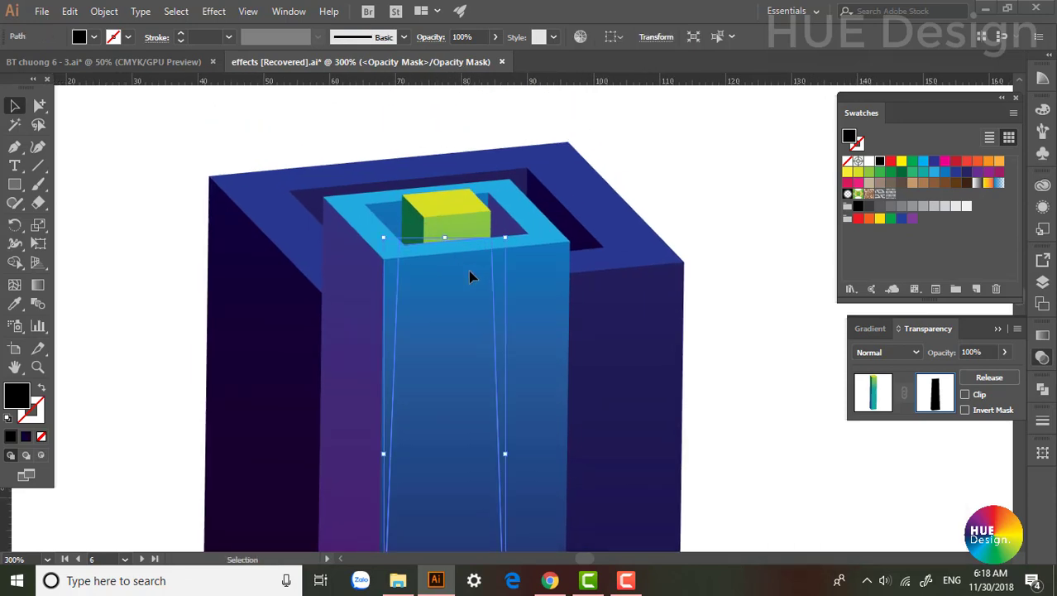
scroll(450, 205, "up", 3)
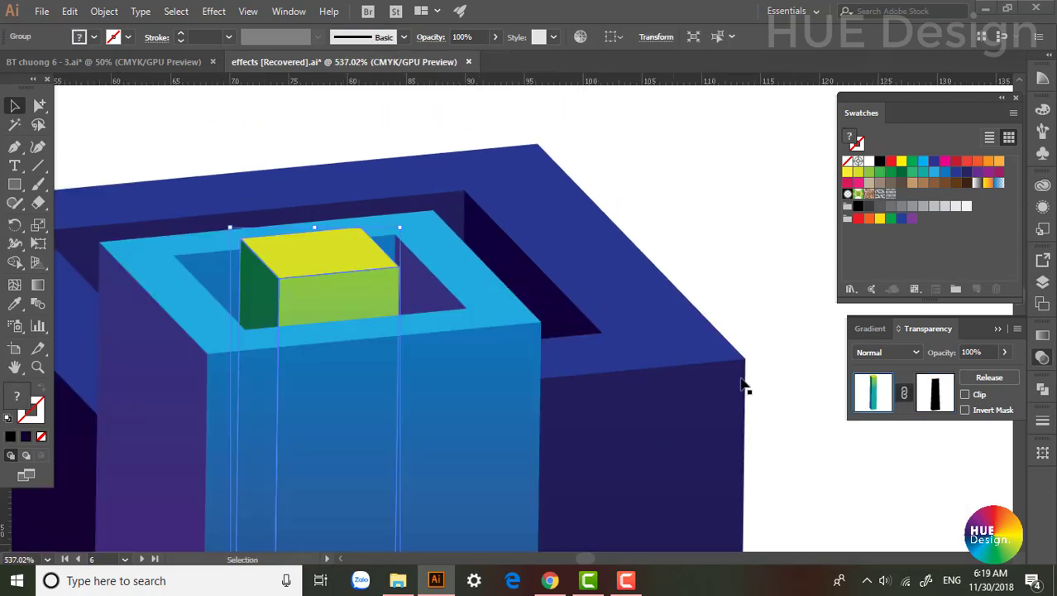
Step: Exit mask editing and disable the column's opacity mask to reveal the full pillar
left_click(870, 398)
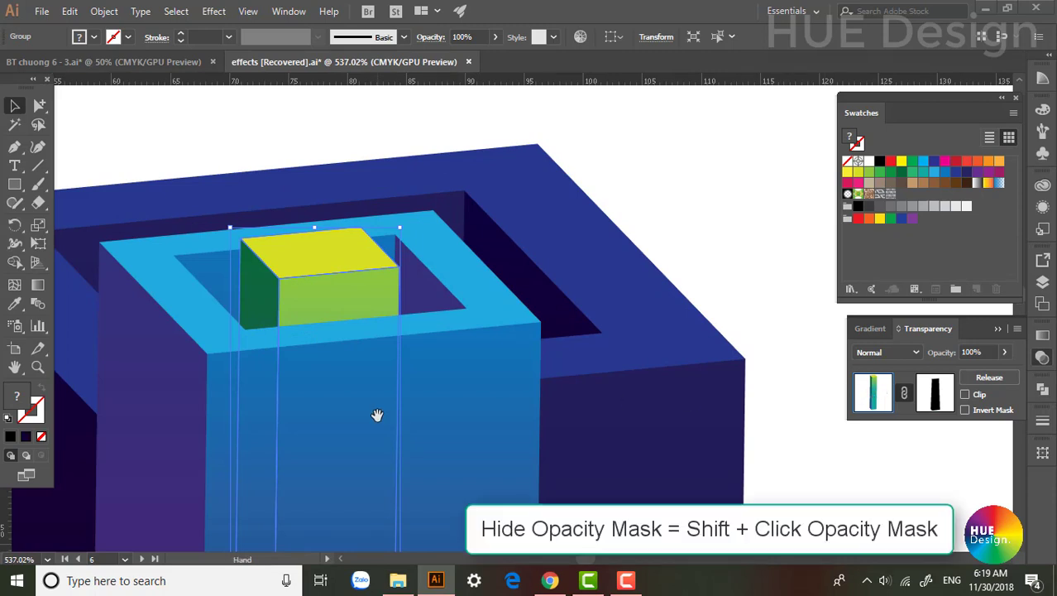
scroll(377, 413, "down", 2)
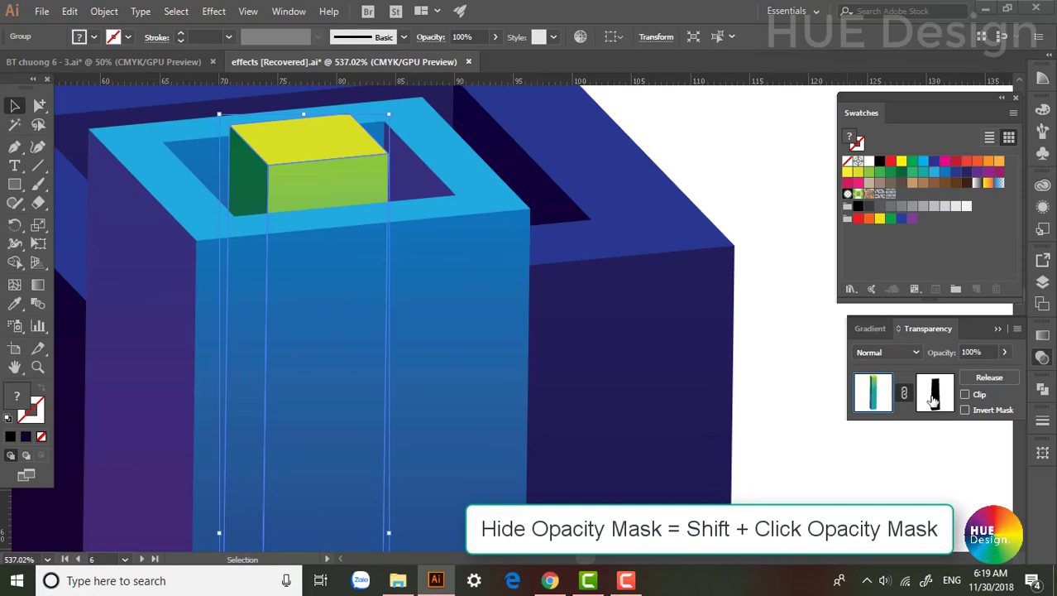
left_click(933, 397, "shift")
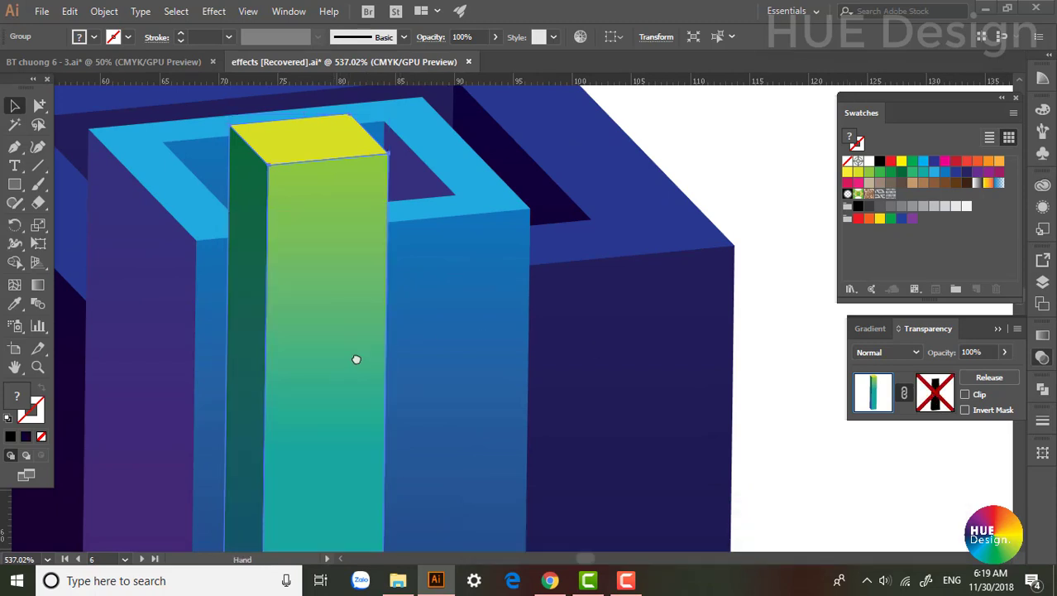
left_click_drag(354, 358, 422, 335)
key("a")
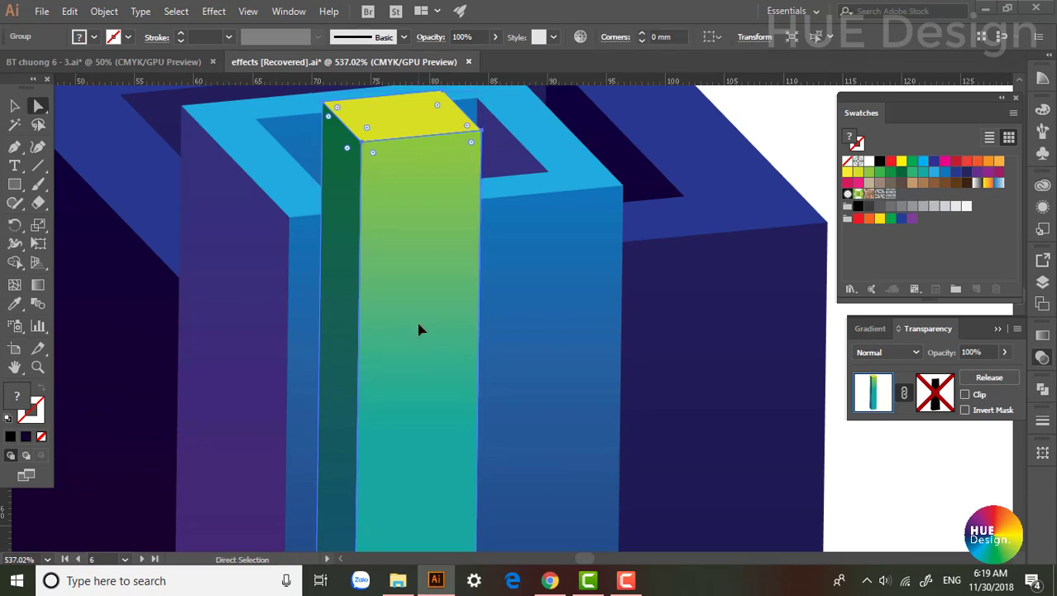
left_click(758, 130)
Step: Move the pillar front-face gradient's teal stop toward the middle, midpoint at 40.56%
left_click(456, 315)
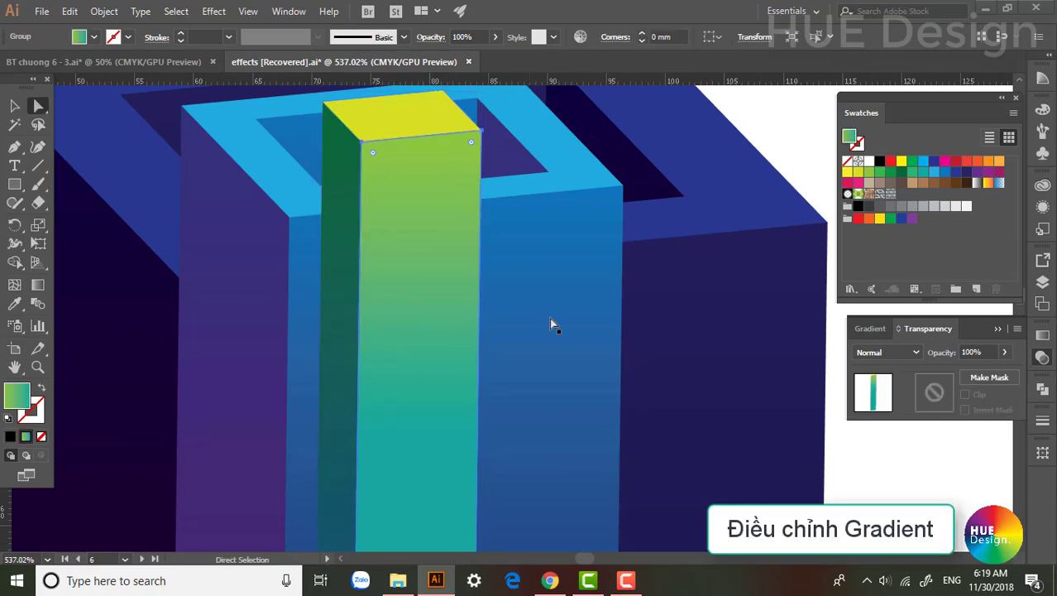
key("g")
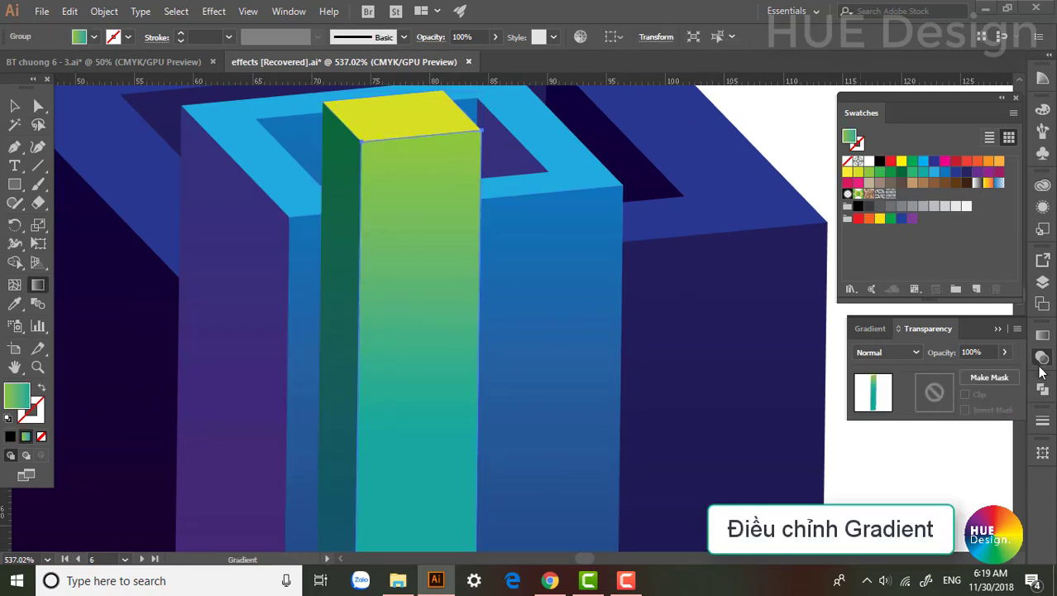
left_click(1042, 338)
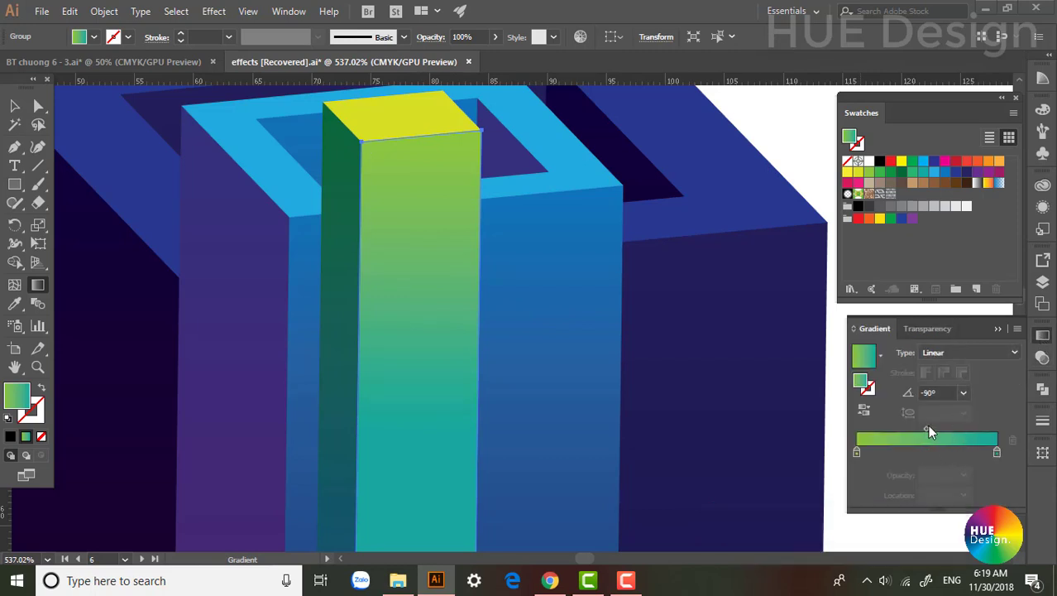
left_click_drag(926, 435, 902, 431)
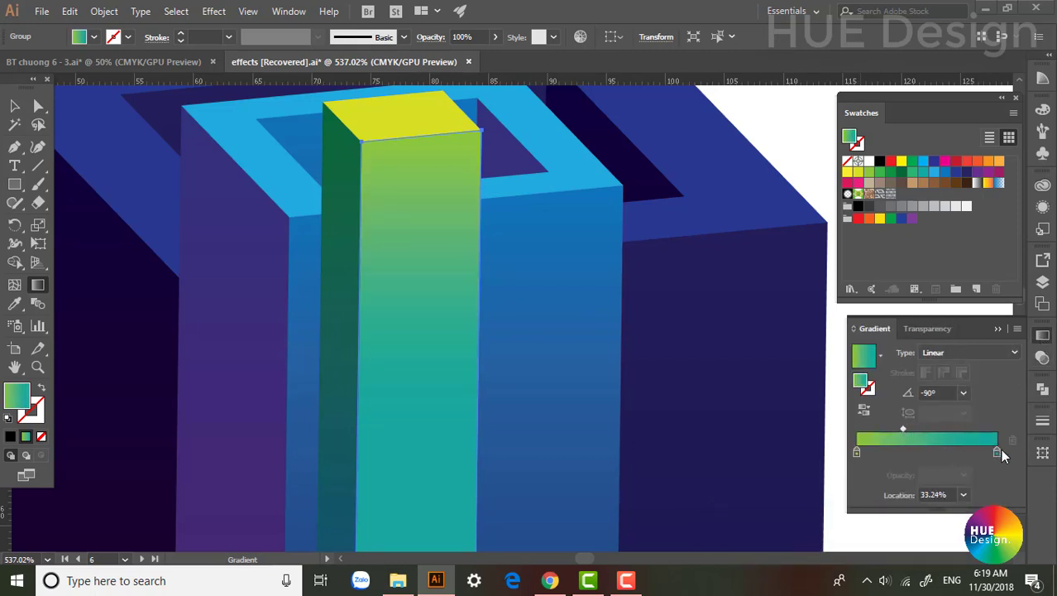
left_click_drag(997, 453, 953, 453)
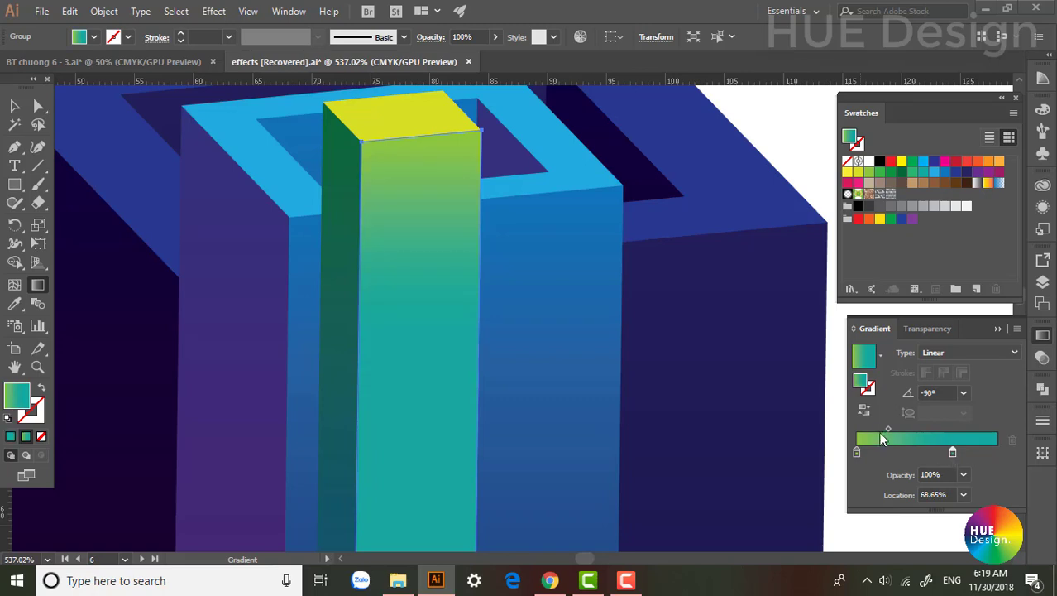
left_click_drag(890, 430, 901, 430)
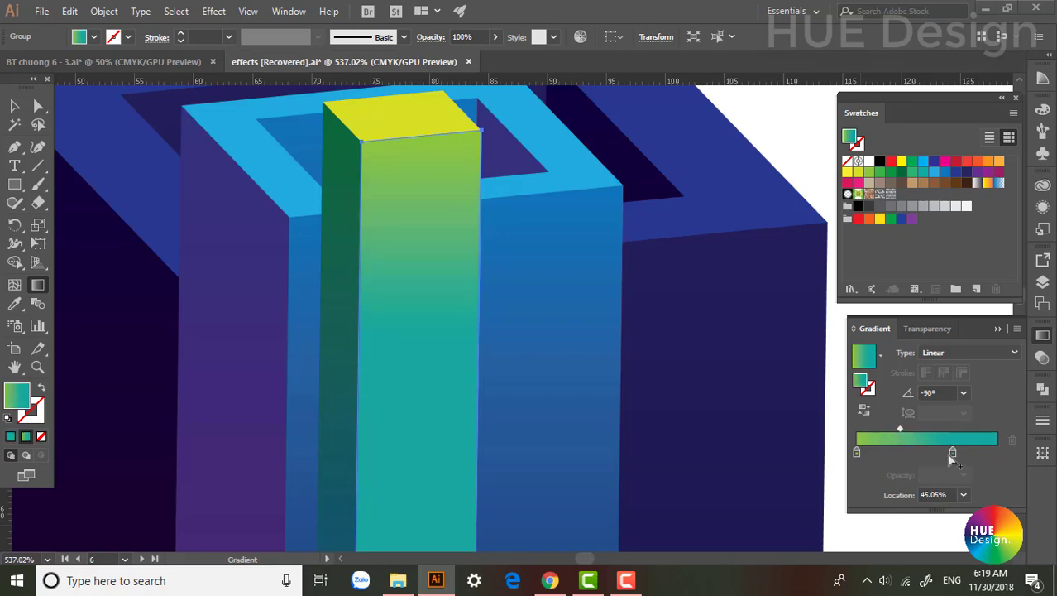
mouse_move(954, 453)
left_mouse_down()
mouse_move(923, 453)
mouse_move(883, 428)
left_mouse_up()
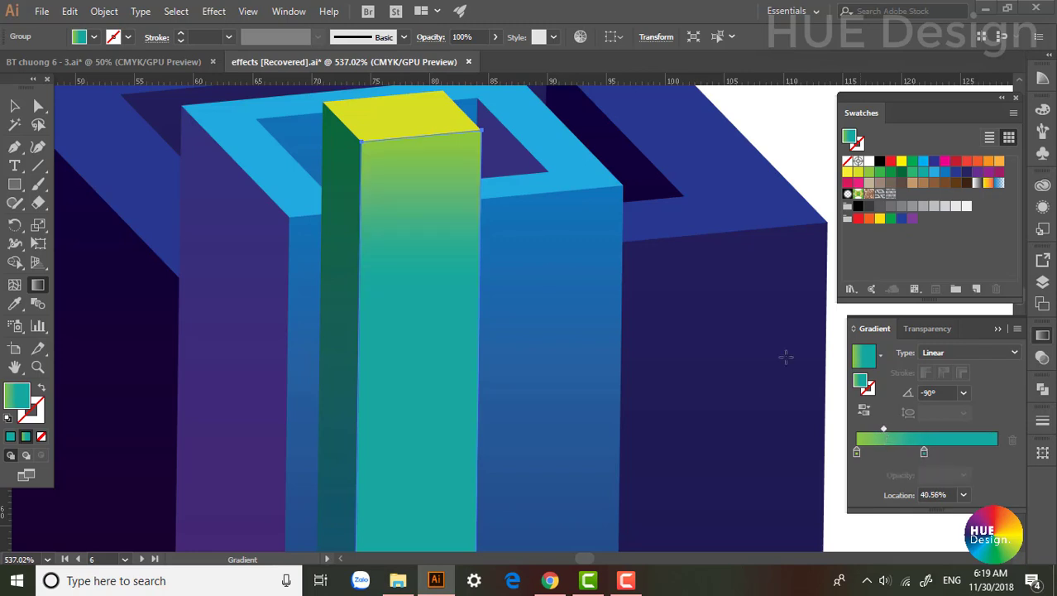
Step: Pull the pillar side face's blue gradient stop in to about 36.76%, removing the extra stop
key("a")
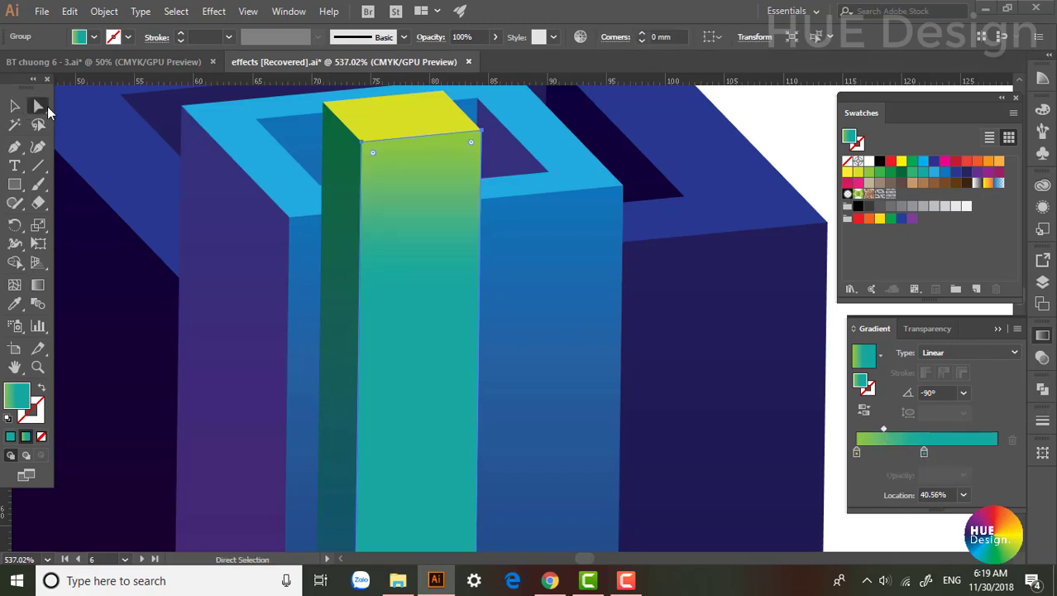
left_click(347, 194)
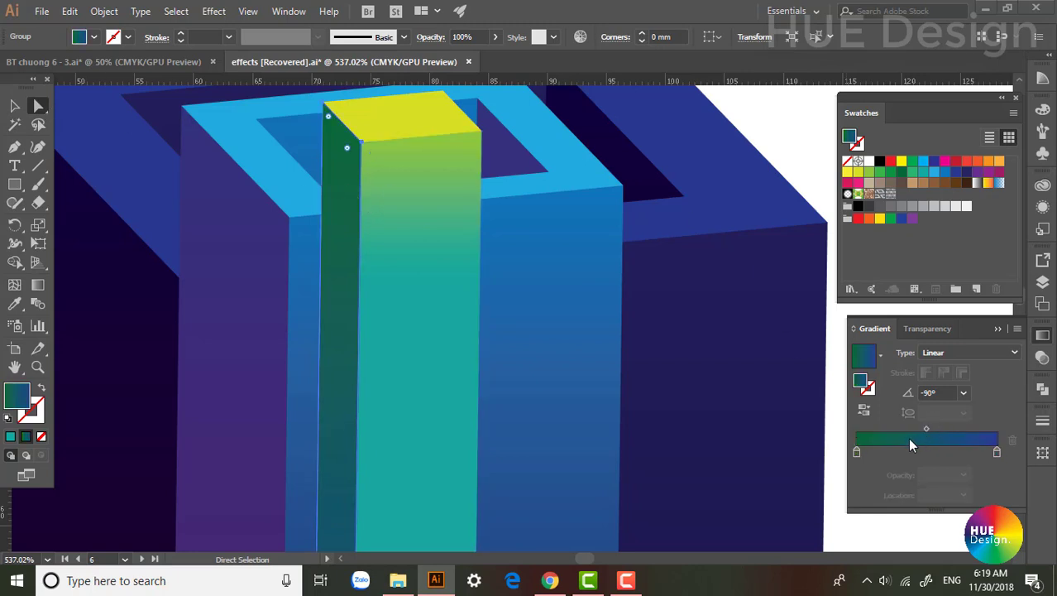
left_click(993, 453)
left_click(962, 454)
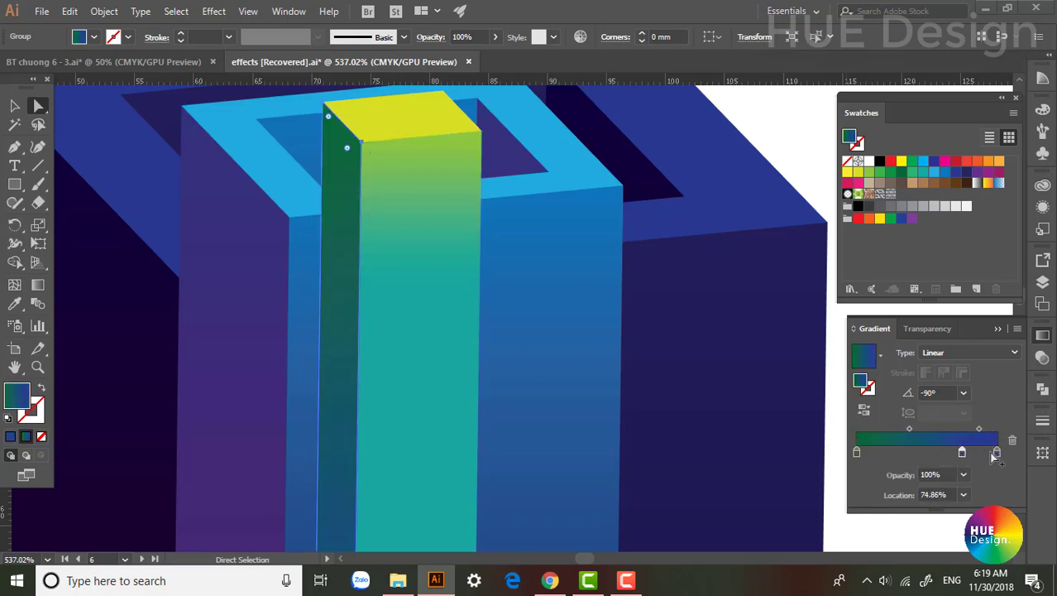
left_click_drag(962, 453, 959, 484)
left_click_drag(997, 454, 908, 454)
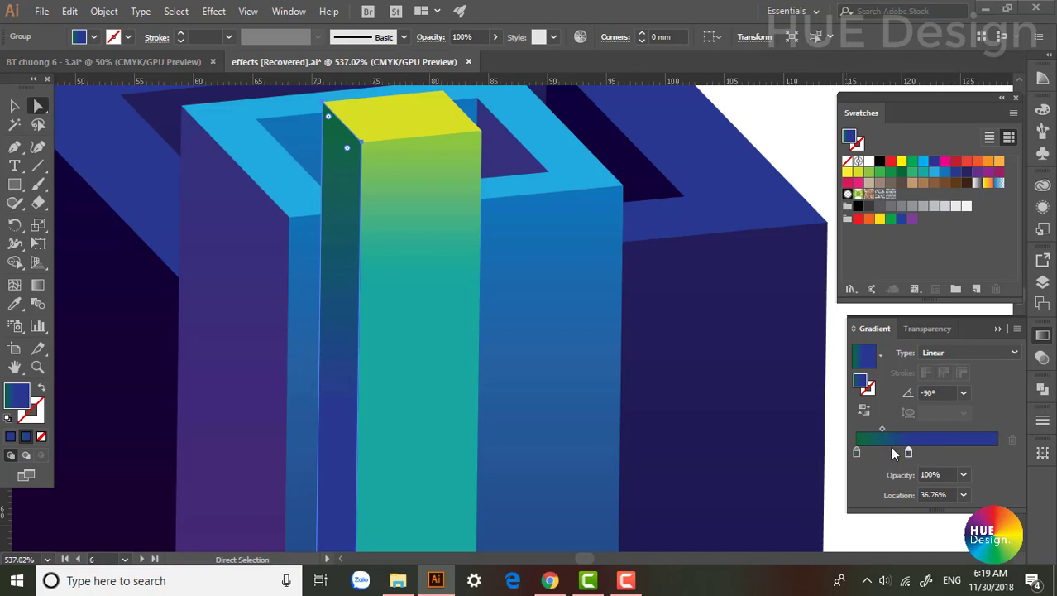
left_click(319, 137)
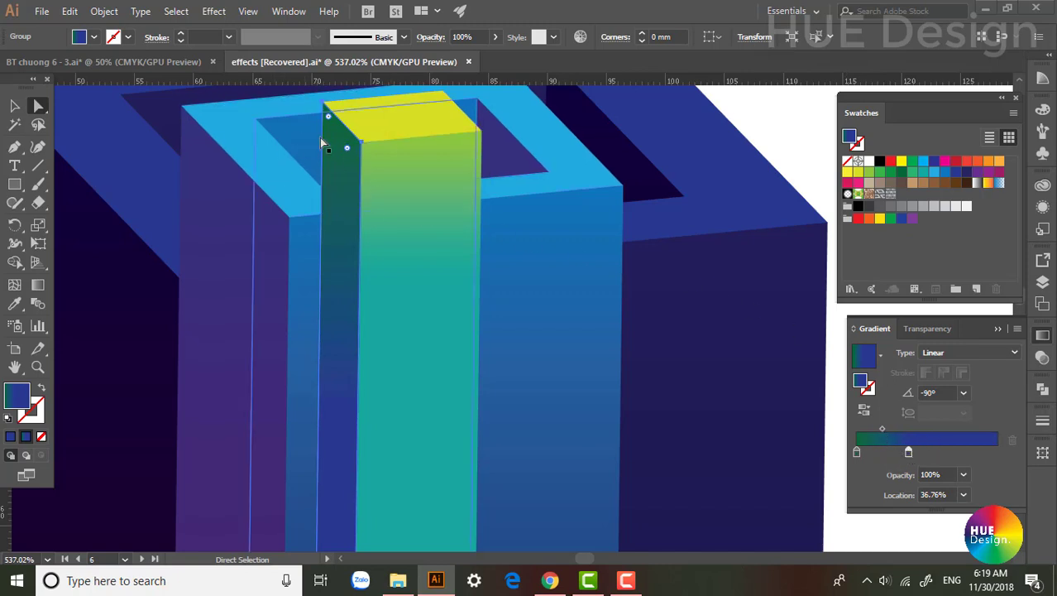
left_click(508, 164)
Step: Slide the purple side faces' gradient stop left, and the blue front faces' stop to 45.41%
left_click(238, 281, "shift")
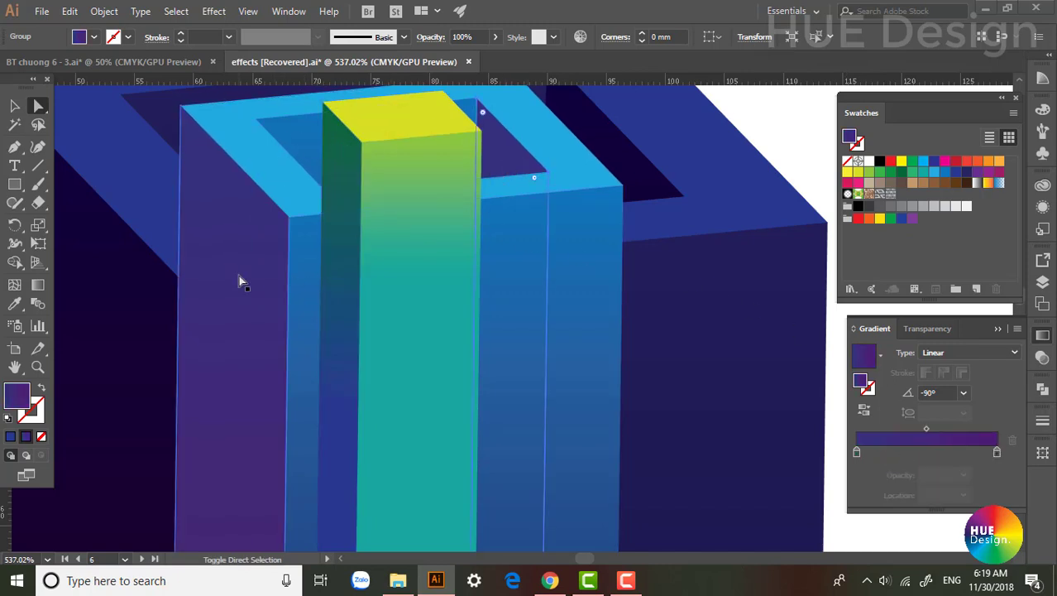
left_click_drag(995, 455, 946, 455)
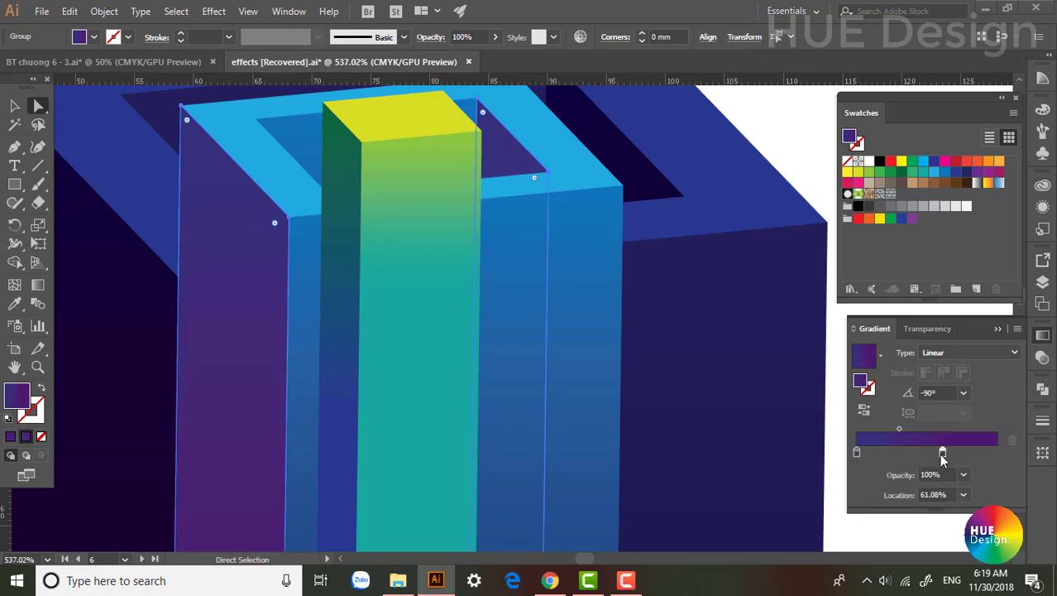
left_click(596, 269)
left_click(338, 159, "shift")
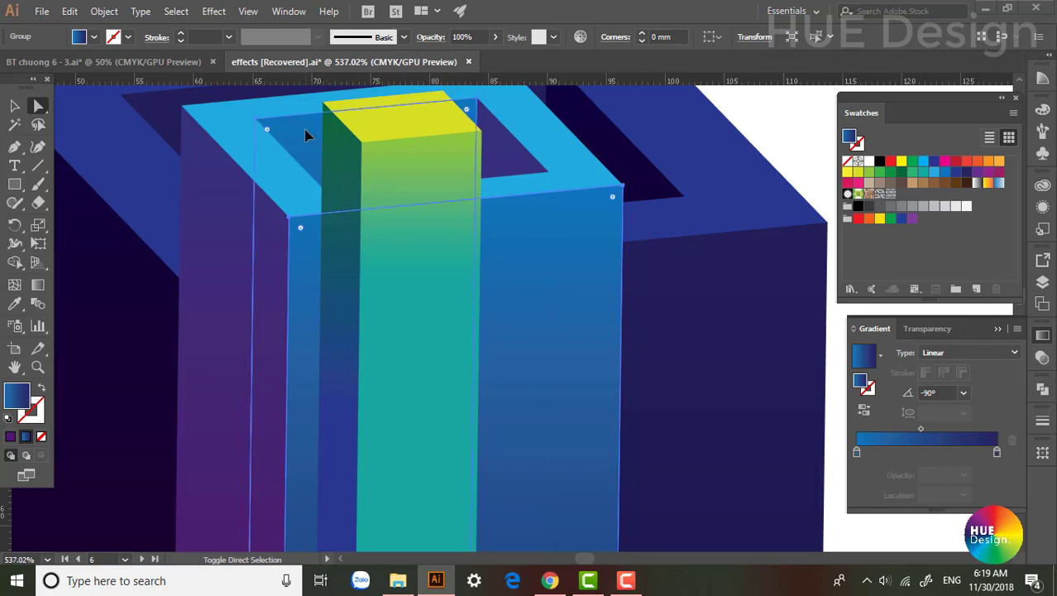
left_click_drag(997, 453, 934, 453)
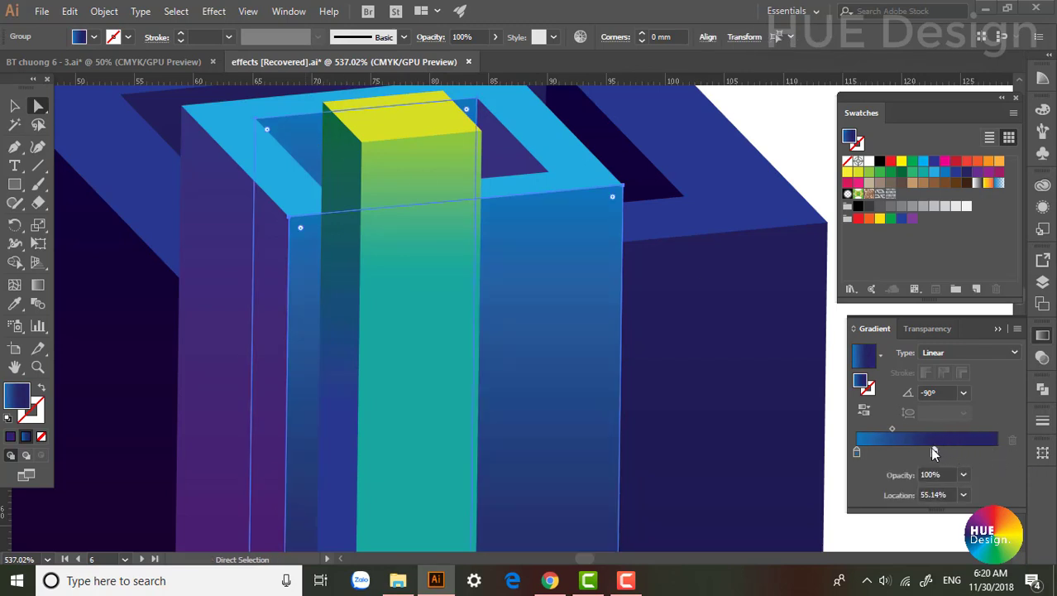
left_click_drag(934, 449, 921, 455)
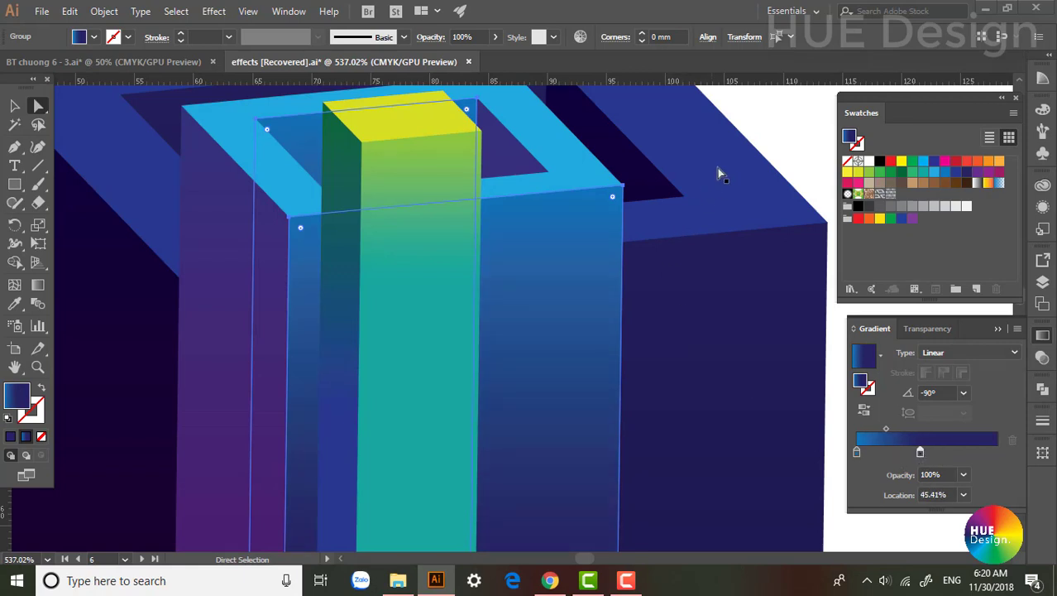
Step: Re-enable the green column's opacity mask in Transparency, then zoom in and reselect the column group
key("v")
scroll(755, 166, "down", 2)
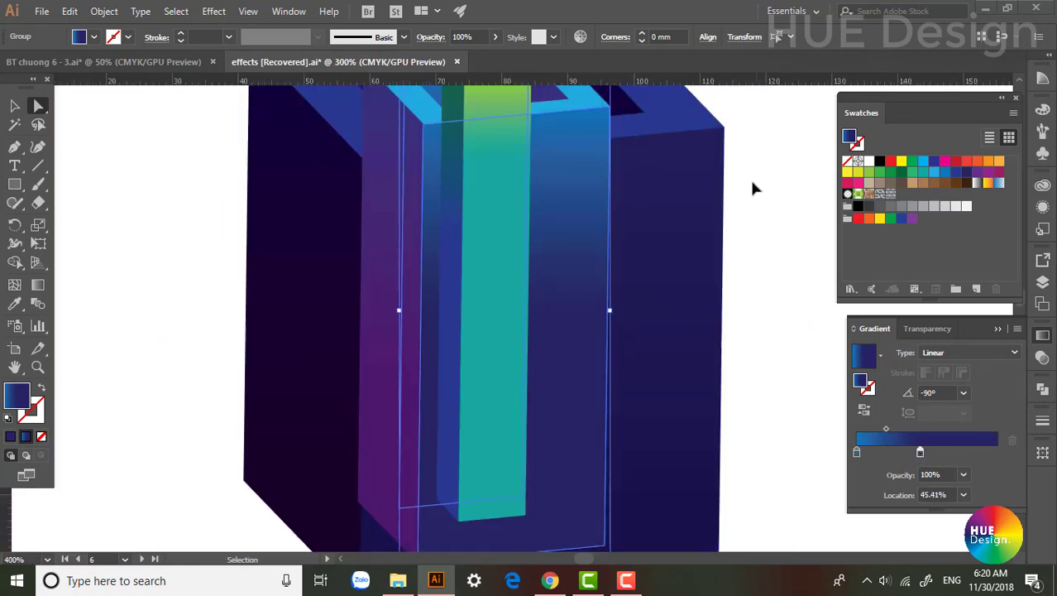
scroll(762, 205, "down", 1)
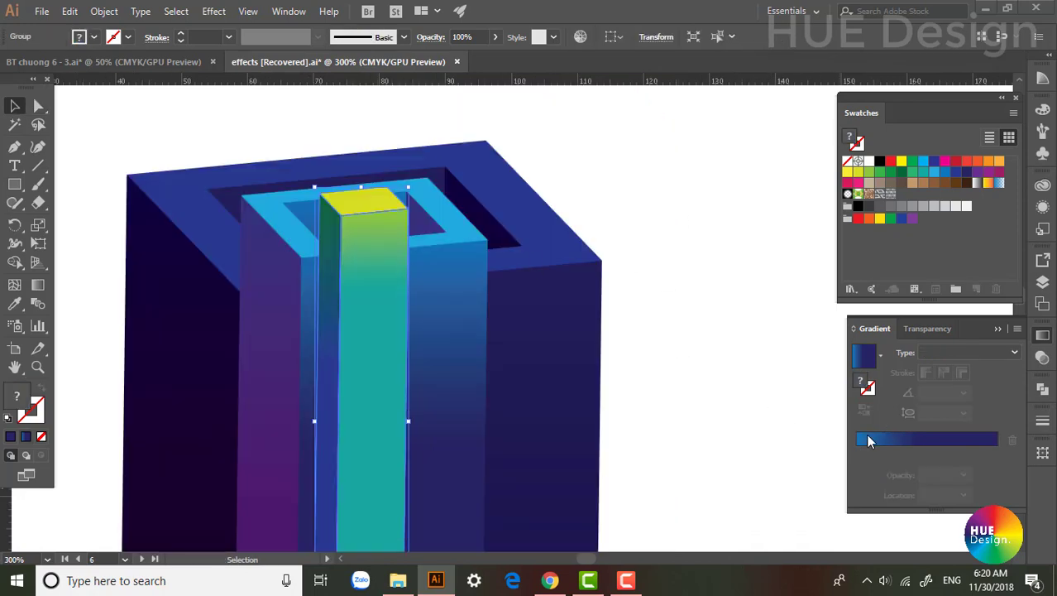
left_click(1042, 357)
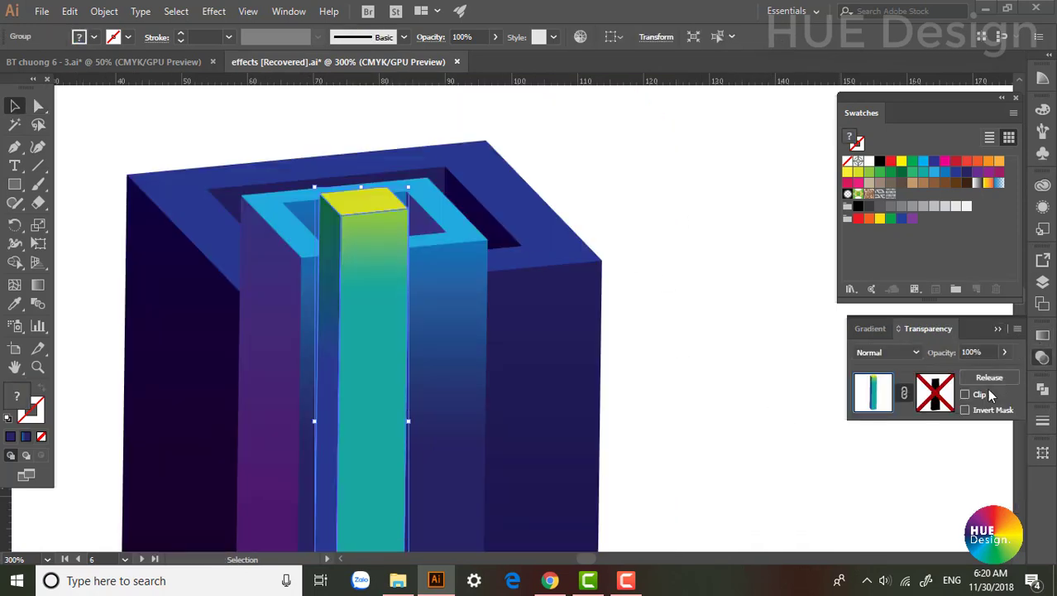
left_click(928, 399, "shift")
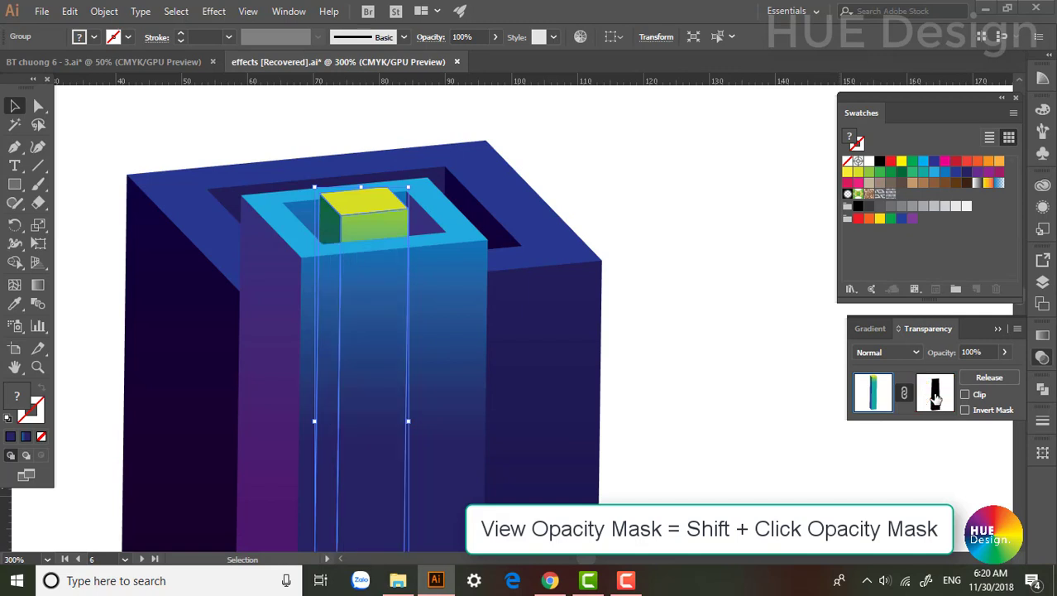
left_click(634, 331)
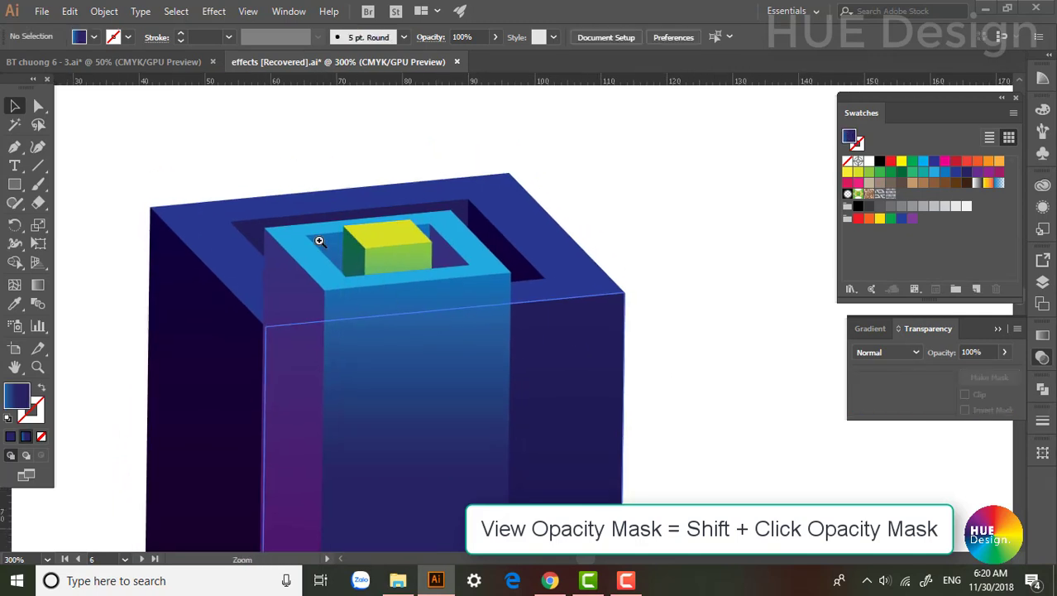
left_click_drag(318, 240, 368, 269)
key("v")
left_click(366, 347)
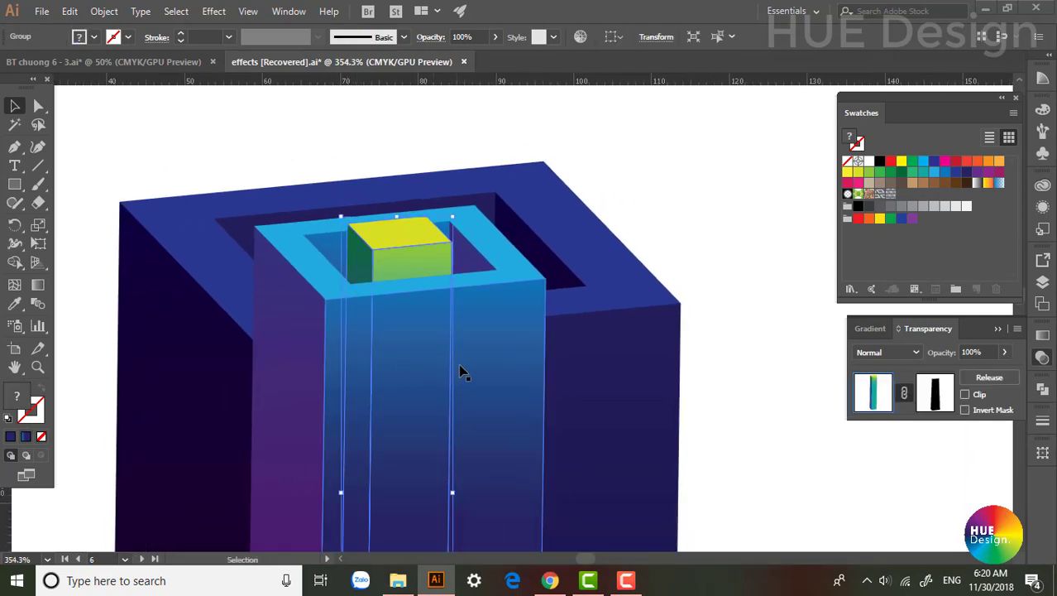
Step: Give the inner column group an opacity mask with Clip unchecked and enter mask editing
left_click(747, 276)
left_click(514, 330)
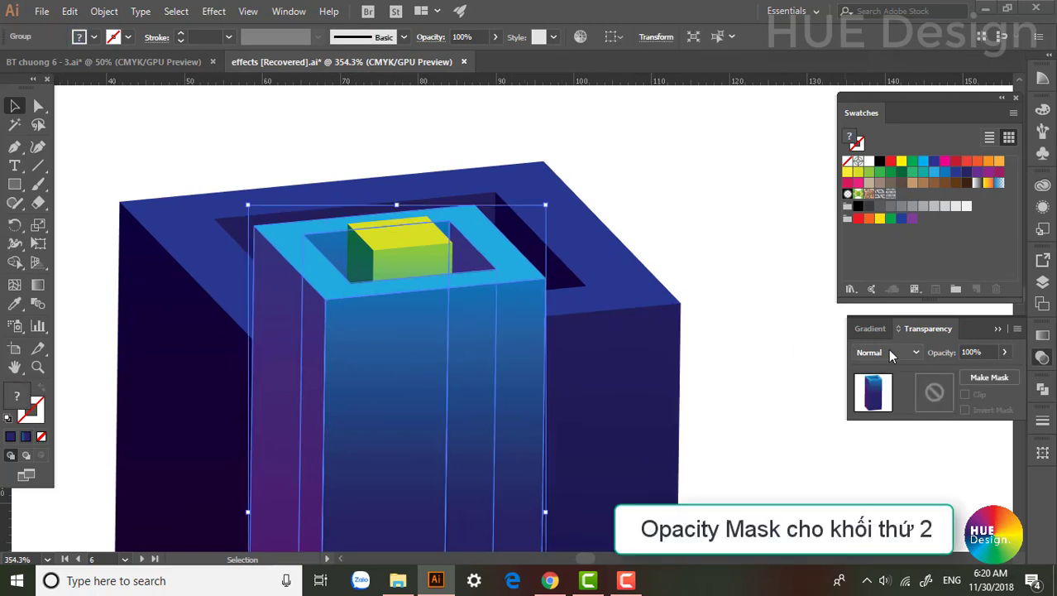
left_click(978, 379)
left_click(965, 395)
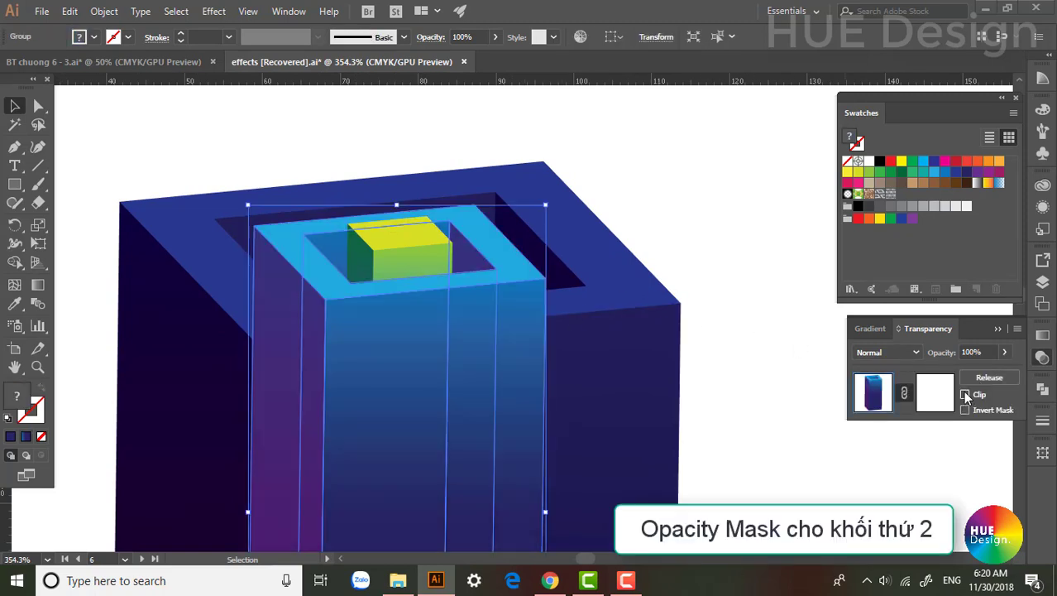
left_click(943, 395)
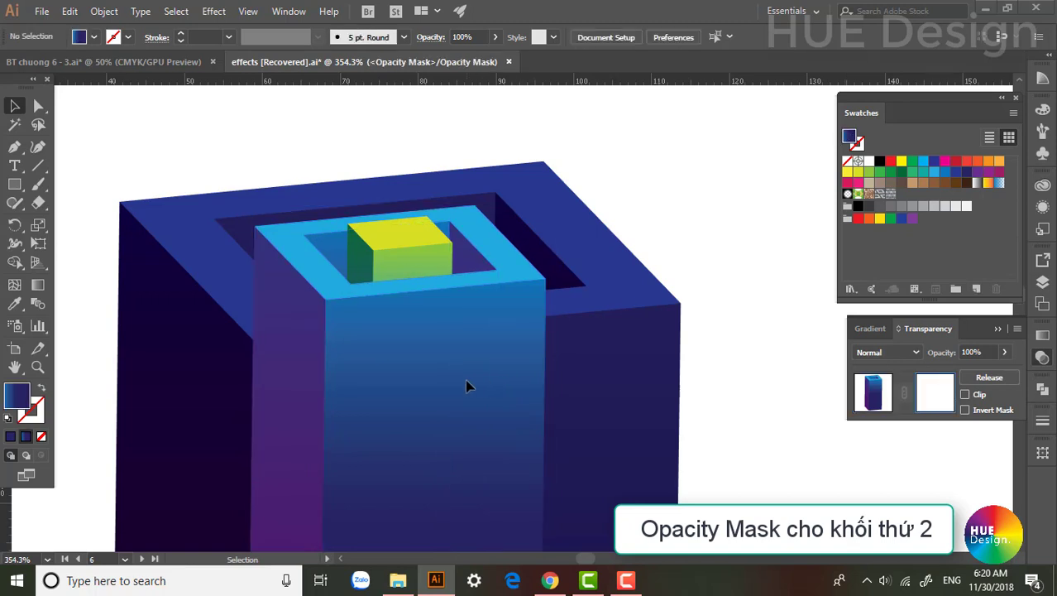
Step: Start a Pen path in the mask at the column's left edge, front and right corners
key("p")
scroll(290, 306, "down", 1)
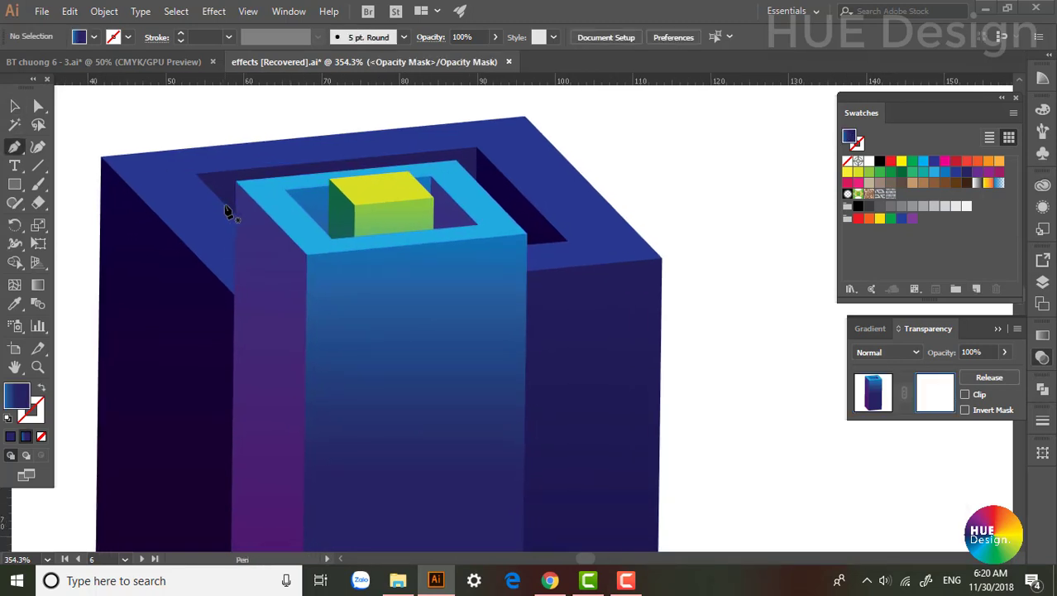
left_click(405, 293)
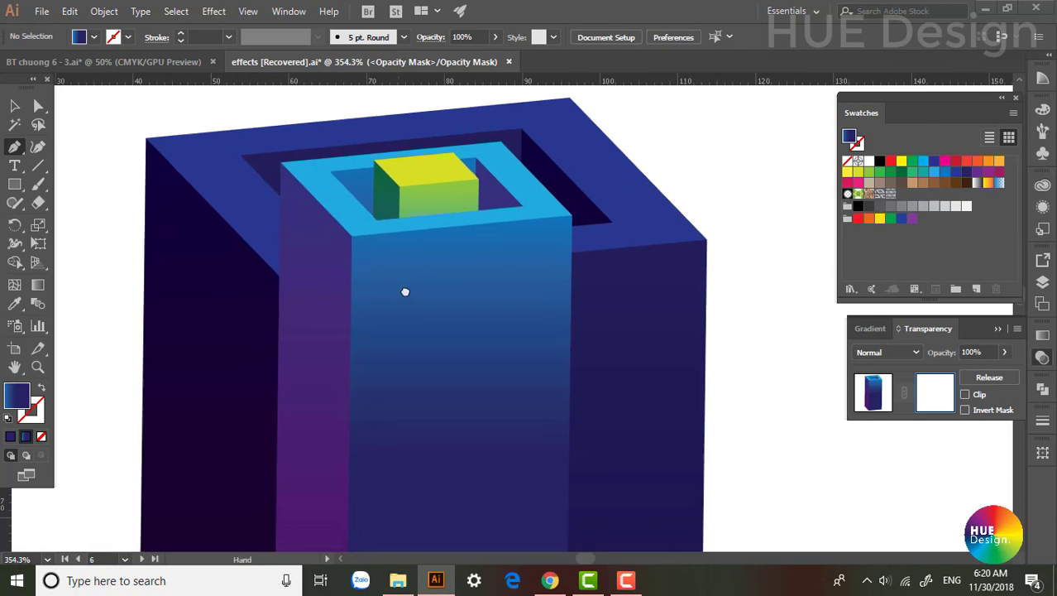
mouse_move(233, 149)
left_mouse_down()
mouse_move(492, 343)
mouse_move(160, 217)
left_mouse_up()
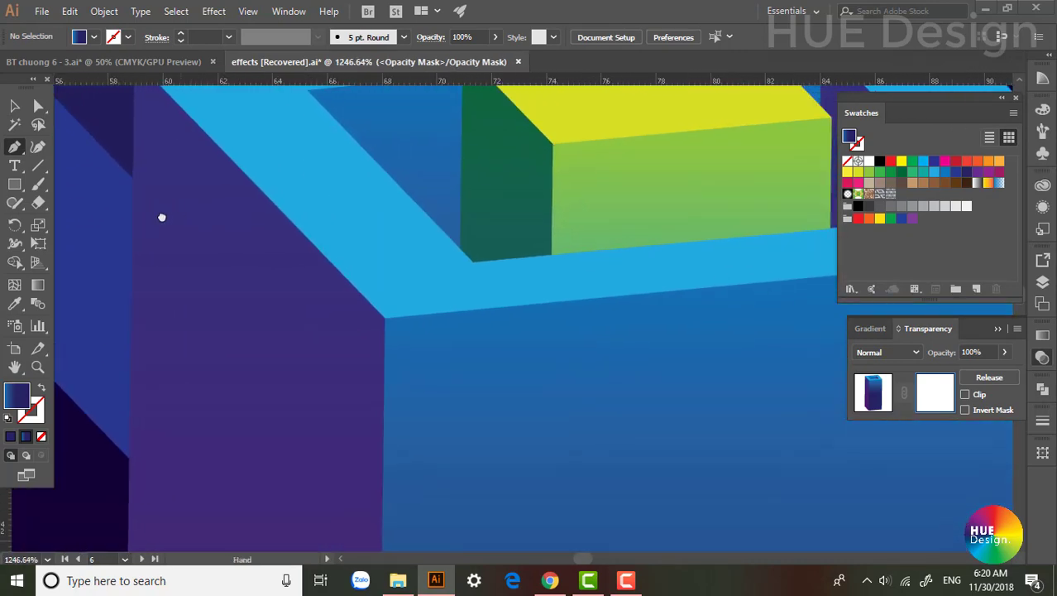
left_click(290, 310, "alt")
left_click_drag(406, 393, 336, 335)
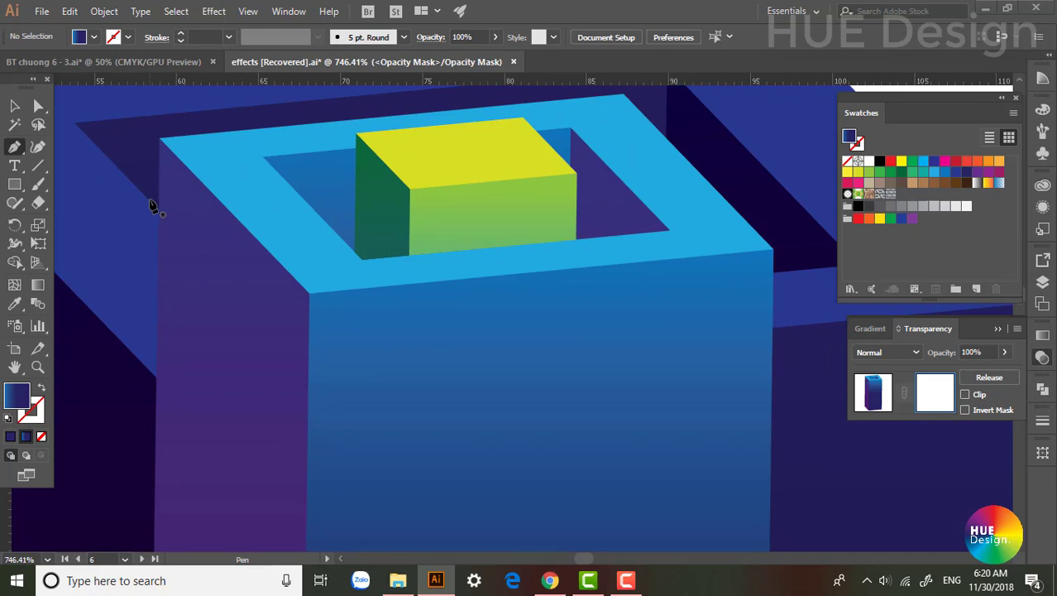
left_click(149, 198)
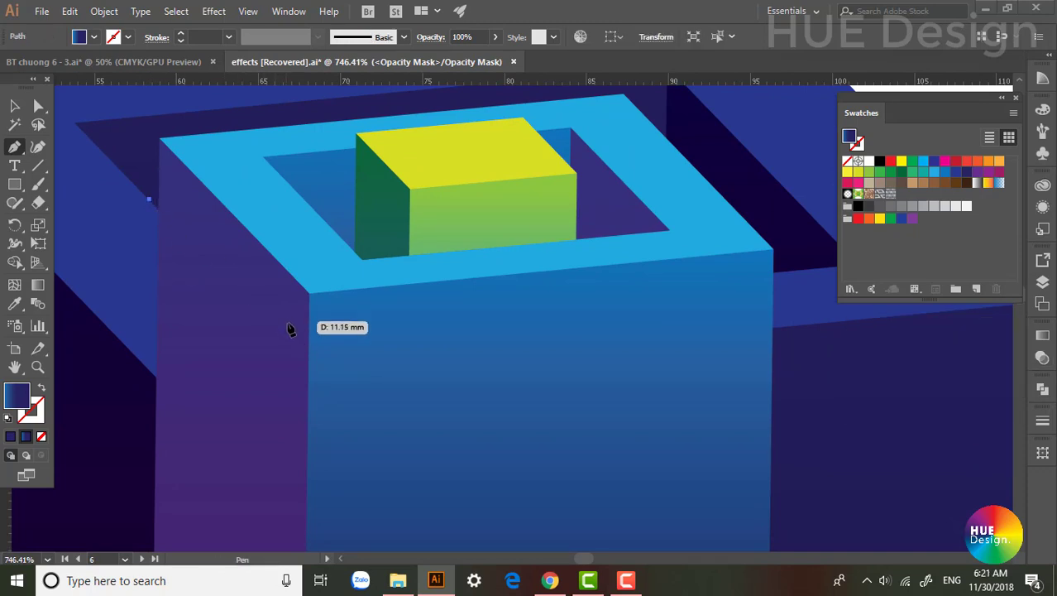
left_click(289, 337)
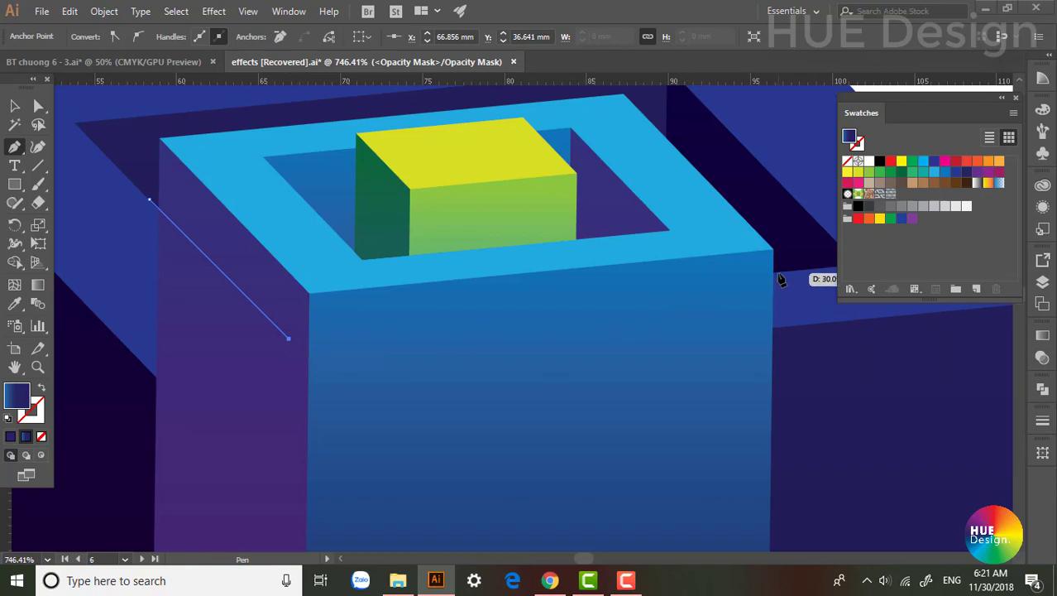
left_click(775, 274)
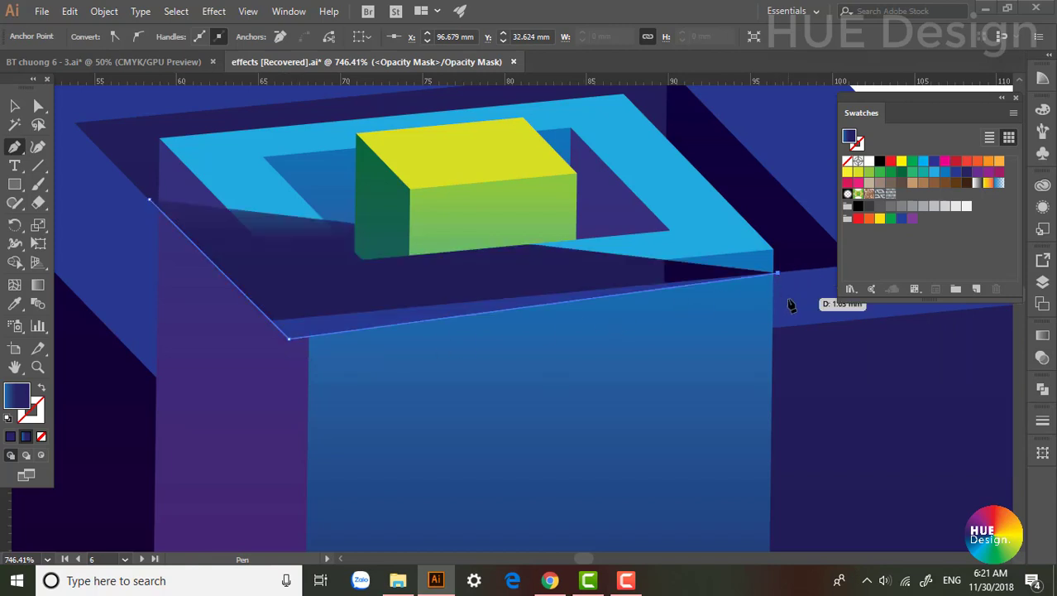
Step: Continue the mask path around the box's bottom edges back to the inner top-left corner
key("ctrl+minus")
key("ctrl+minus")
key("ctrl+minus")
left_click_drag(562, 415, 589, 239)
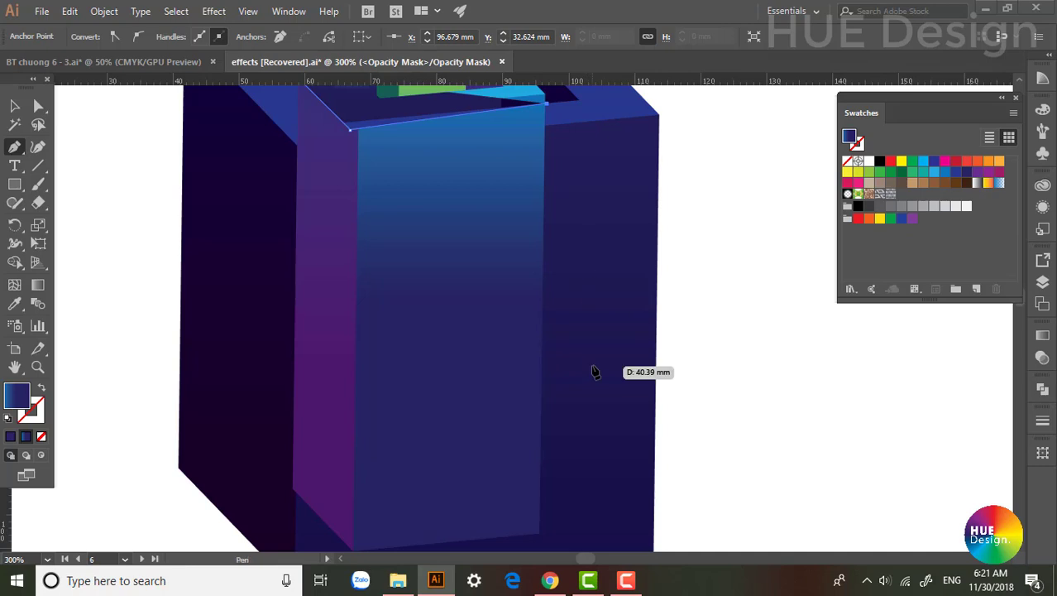
key("ctrl+minus")
key("ctrl+minus")
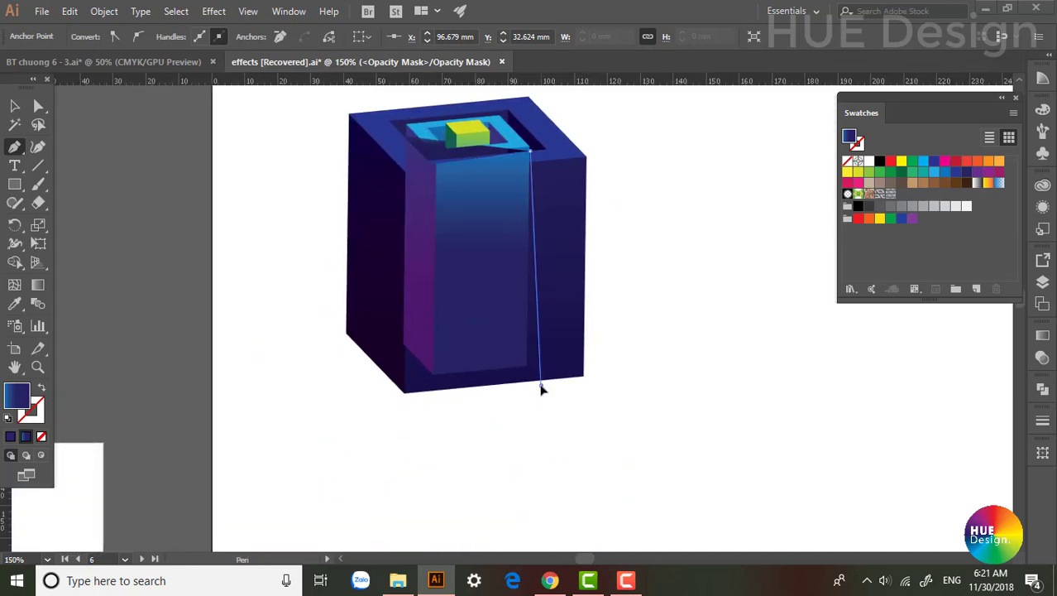
left_click(540, 384)
left_click(446, 392)
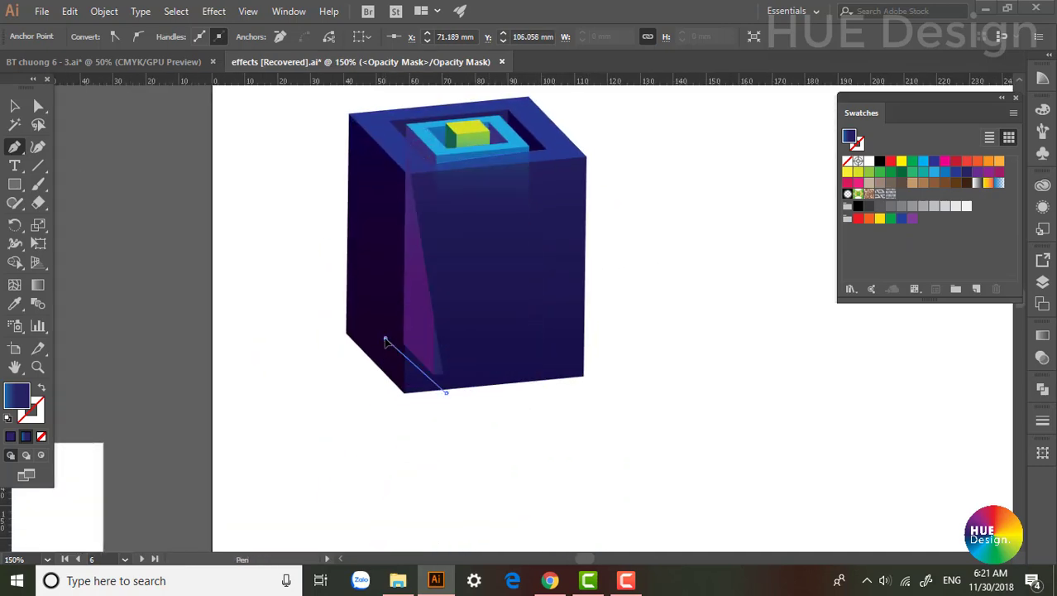
left_click(385, 338)
left_click(404, 136)
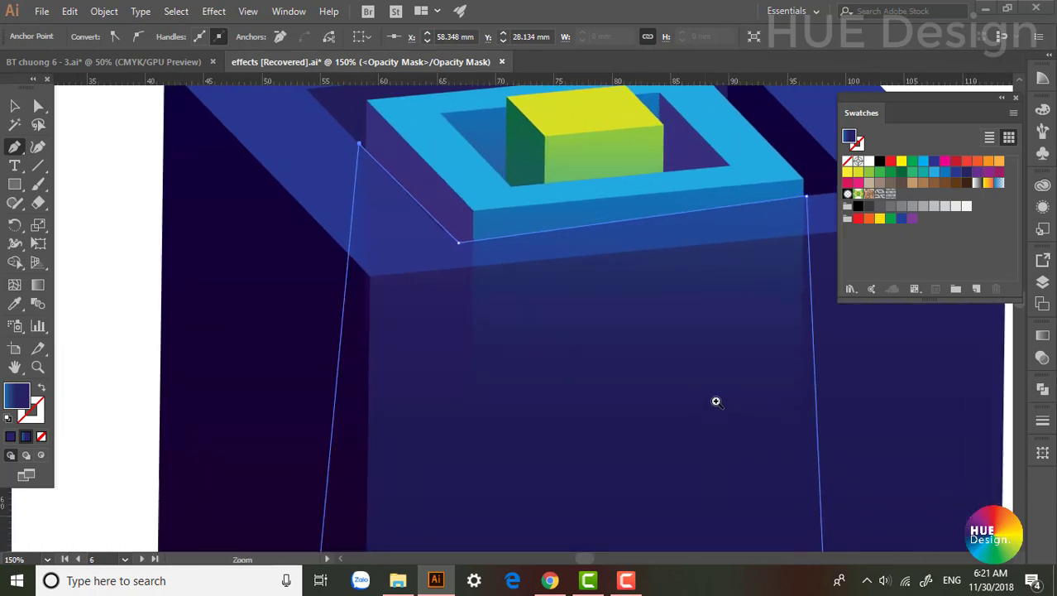
scroll(434, 196, "up", 5)
left_click_drag(714, 399, 546, 409)
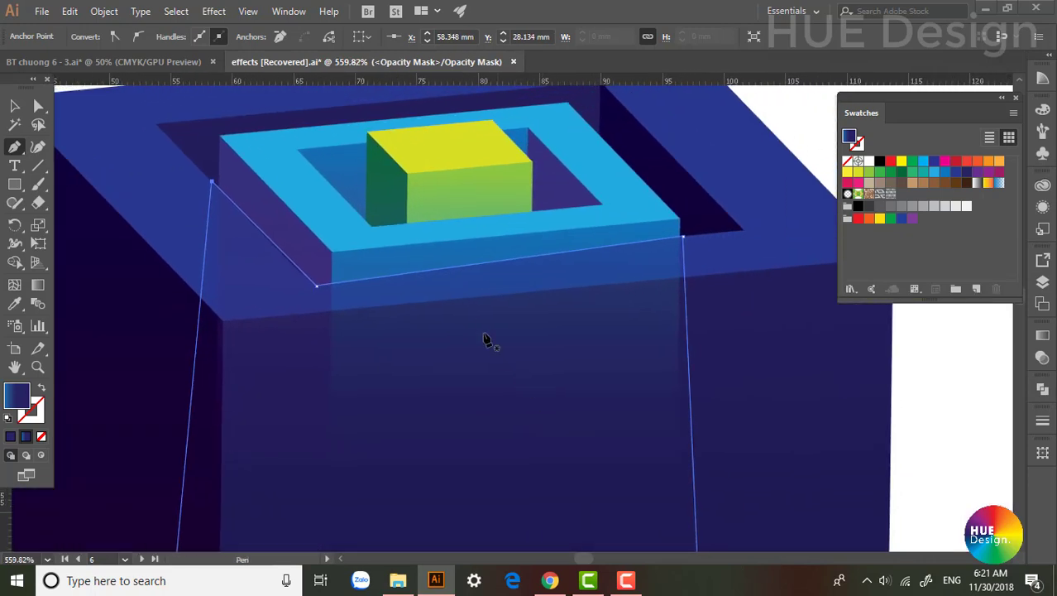
Step: Snap the mask path's front-left anchor onto the inner column's top corner, then reselect the path
key("a")
left_click_drag(319, 292, 301, 272)
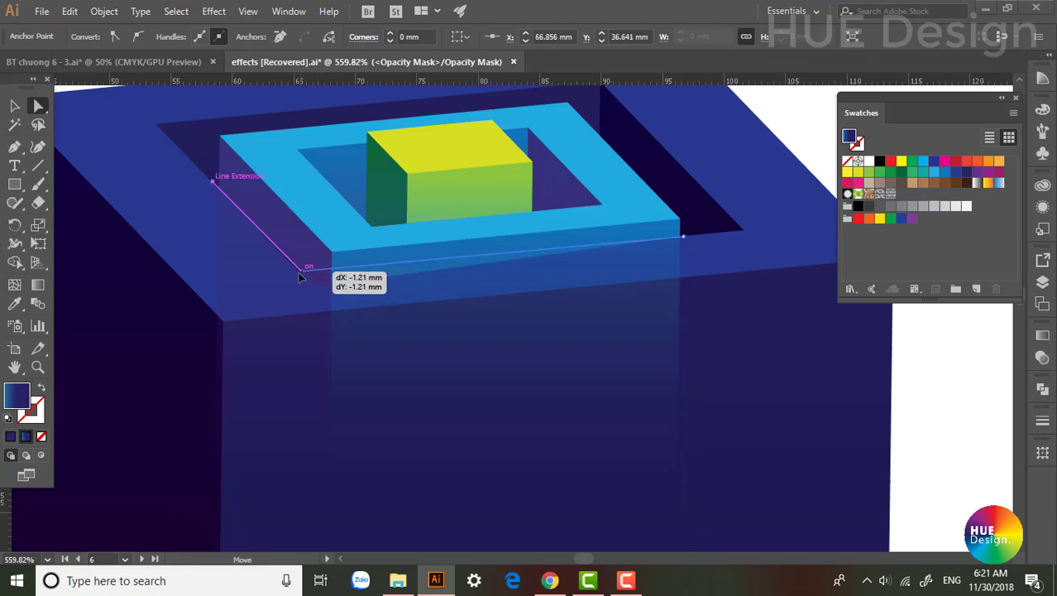
left_click_drag(257, 244, 531, 423)
left_click_drag(332, 293, 442, 392)
key("ctrl+minus")
key("ctrl+minus")
key("ctrl+minus")
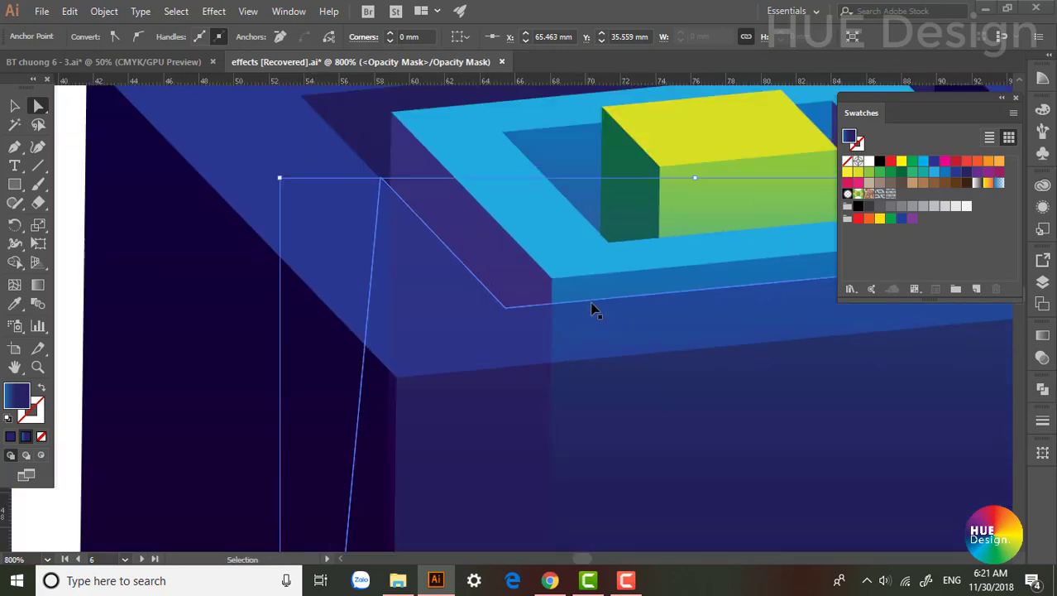
key("ctrl+minus")
key("ctrl+minus")
left_click_drag(670, 357, 573, 350)
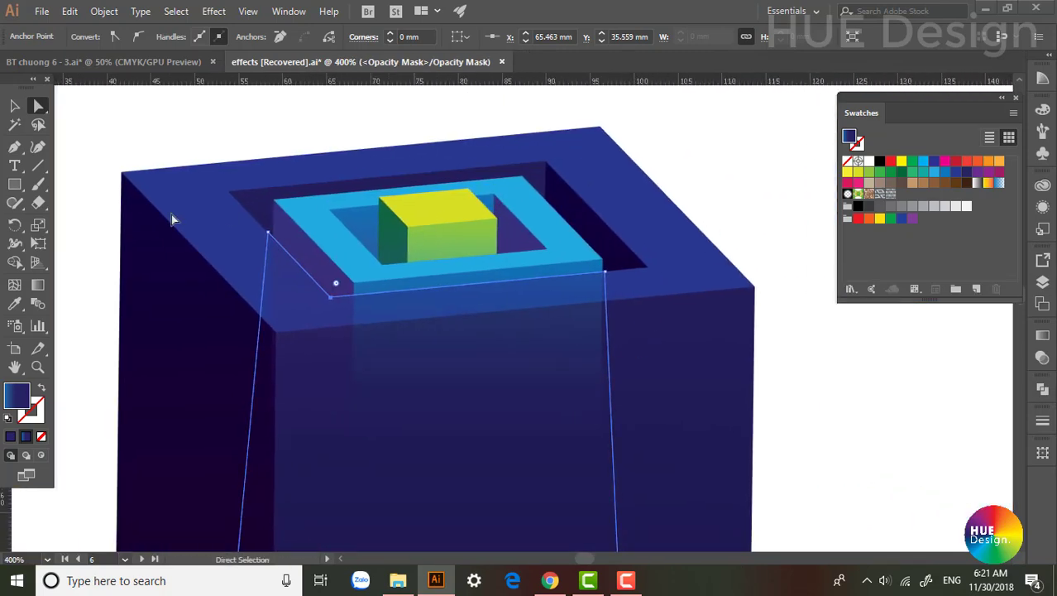
left_click(14, 107)
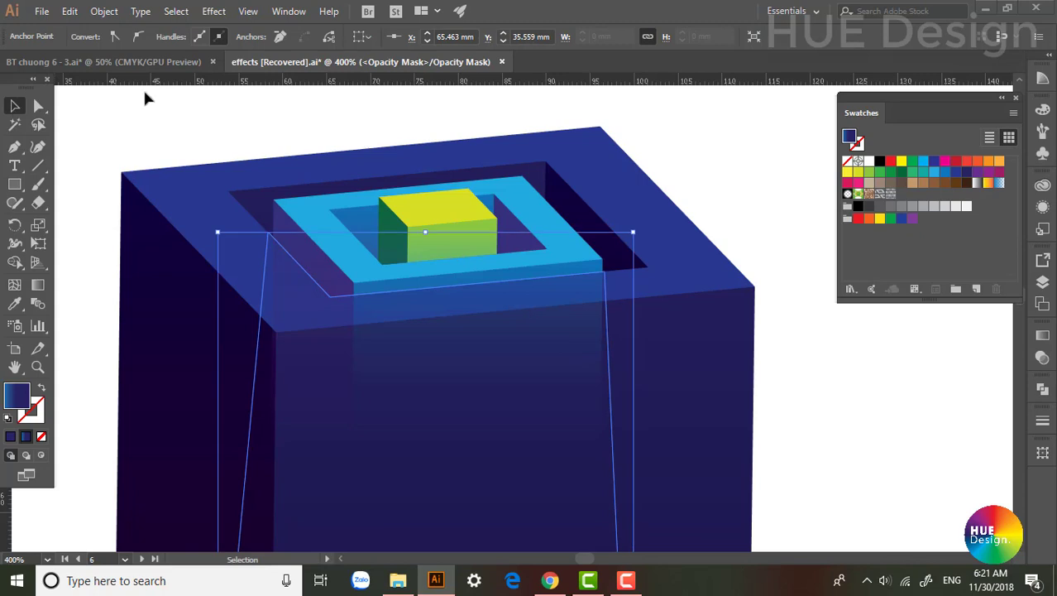
left_click(843, 356)
left_click(285, 329)
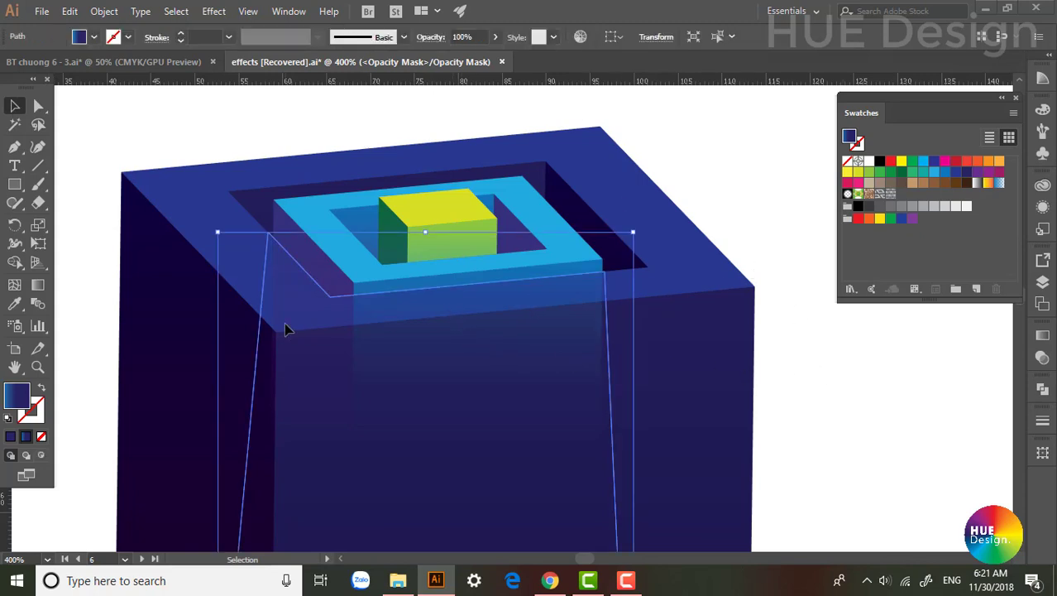
Step: Give the mask path a black fill, return to the artwork, and zoom out
left_click(1042, 358)
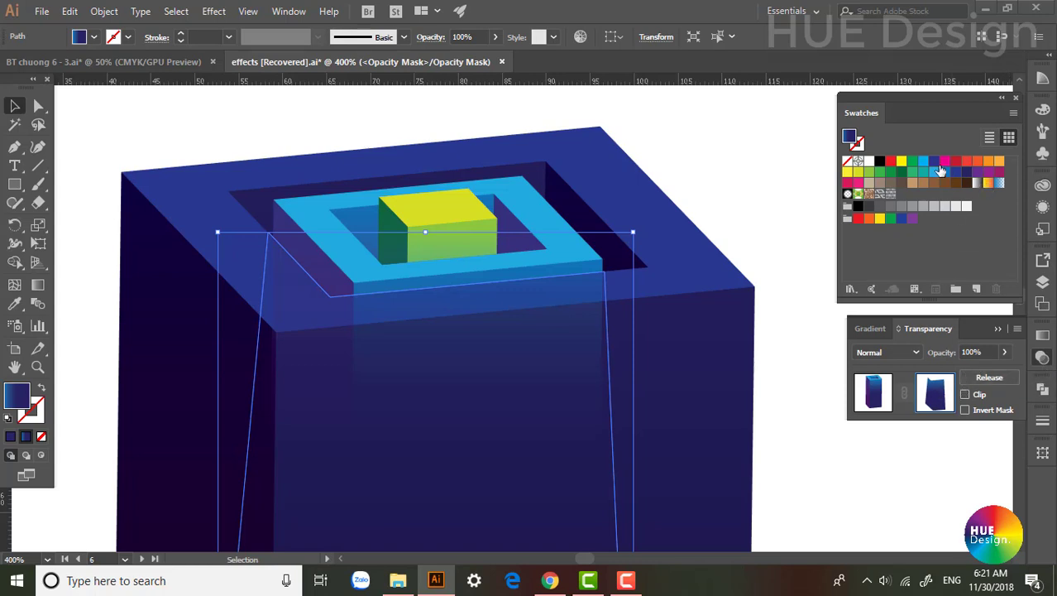
left_click(879, 163)
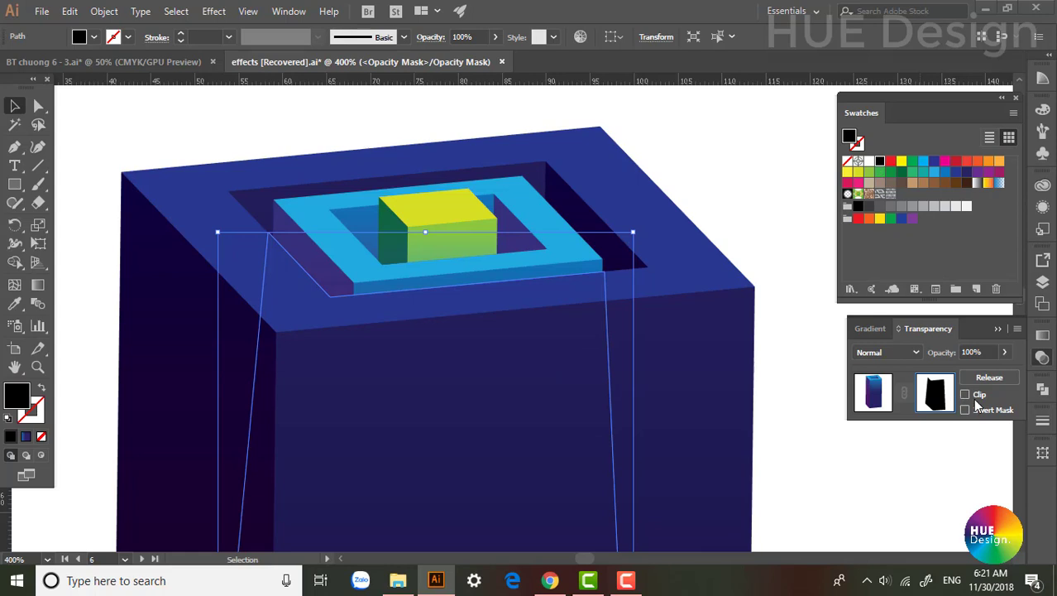
left_click(870, 395)
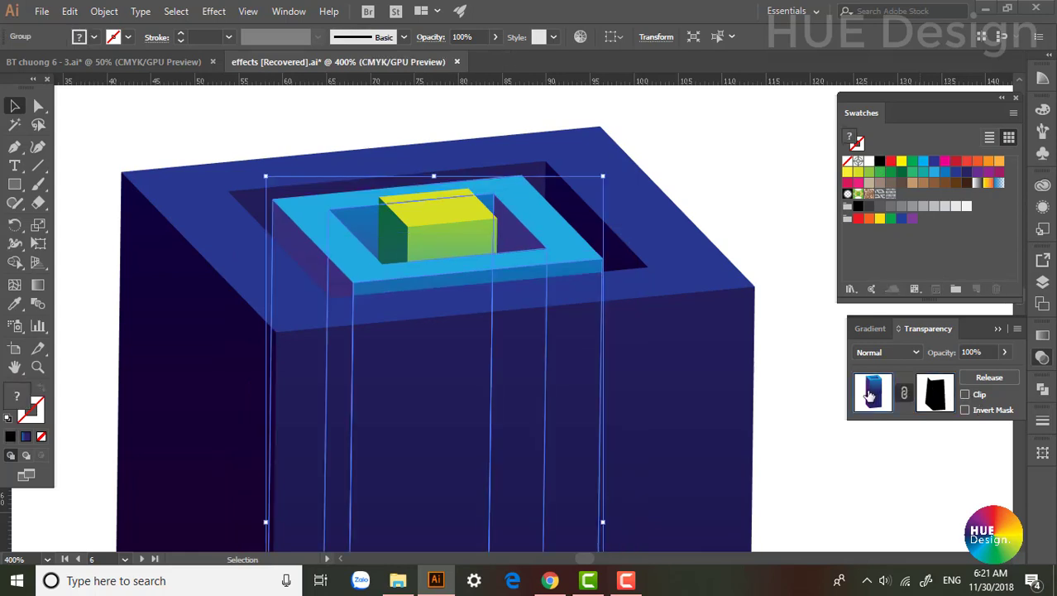
left_click(795, 394)
key("ctrl+minus")
key("ctrl+minus")
key("ctrl+minus")
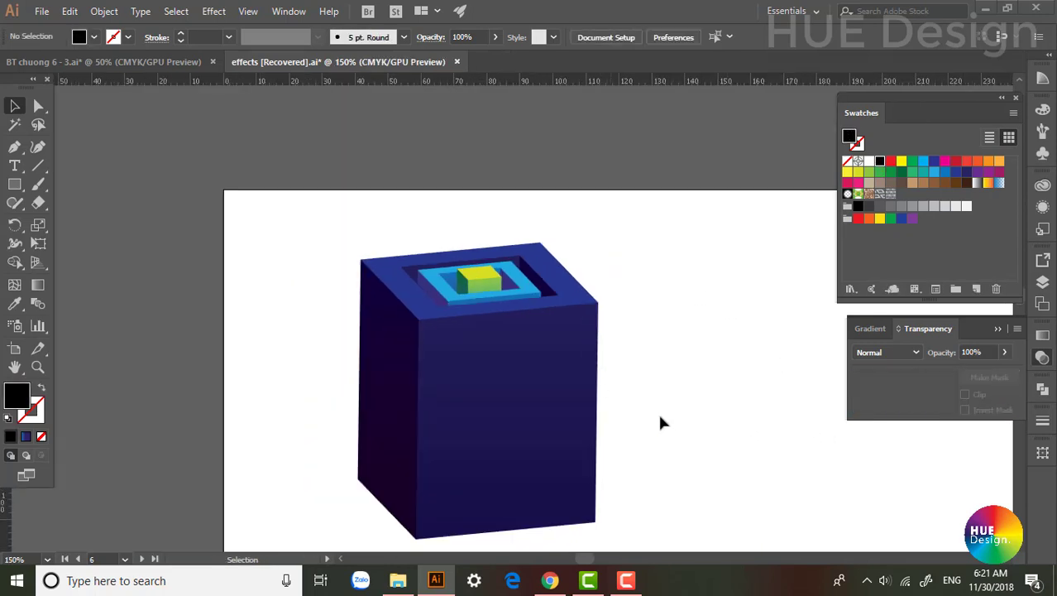
Step: Zoom in on the cube top and select the inner box group
left_click_drag(660, 423, 599, 375)
left_click_drag(269, 178, 609, 330)
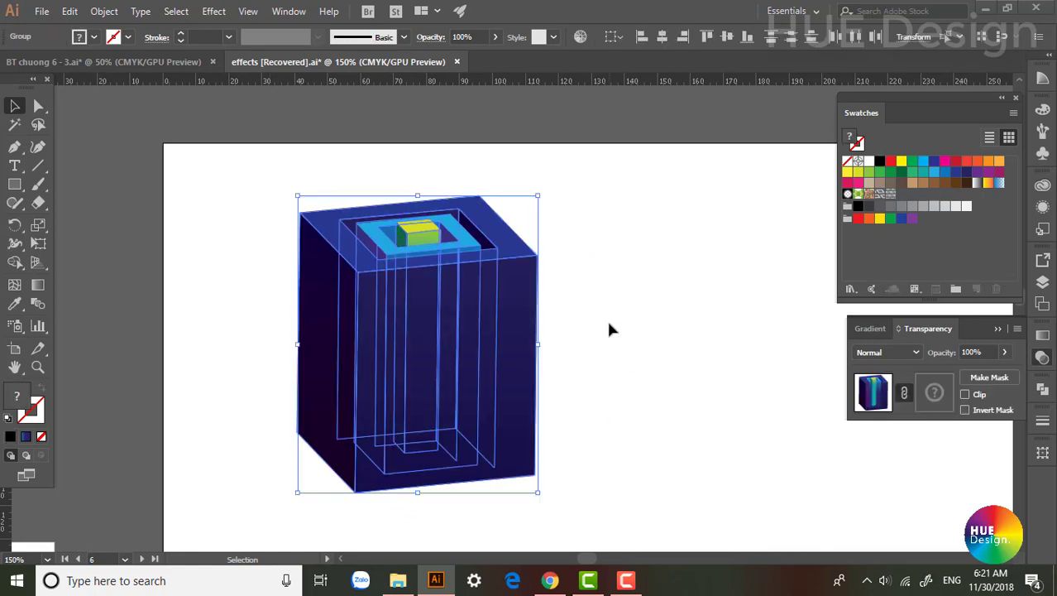
left_click(609, 329)
scroll(493, 272, "up", 2)
scroll(503, 349, "up", 2)
scroll(561, 323, "up", 1)
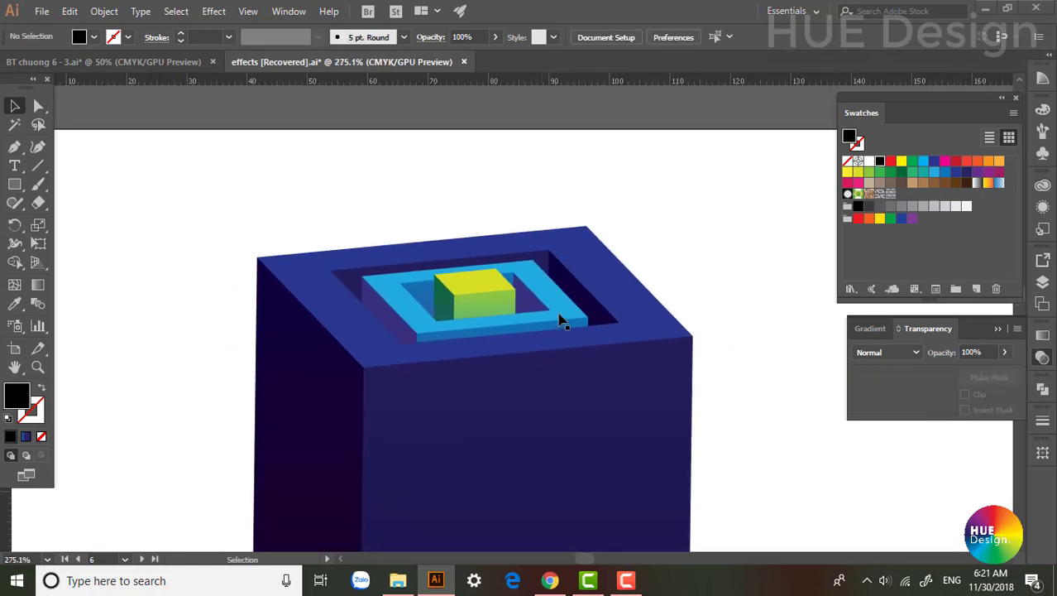
left_click(560, 321)
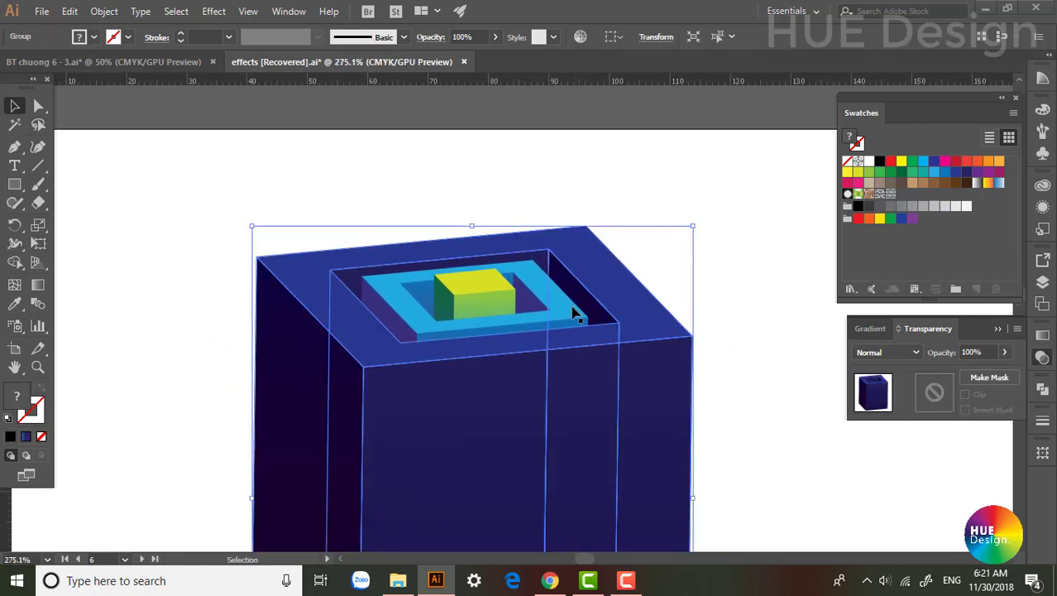
left_click(656, 283)
left_click(572, 313)
Step: Raise the inner light-blue box group so its rim rises above the outer box's top
left_click_drag(562, 312, 559, 293)
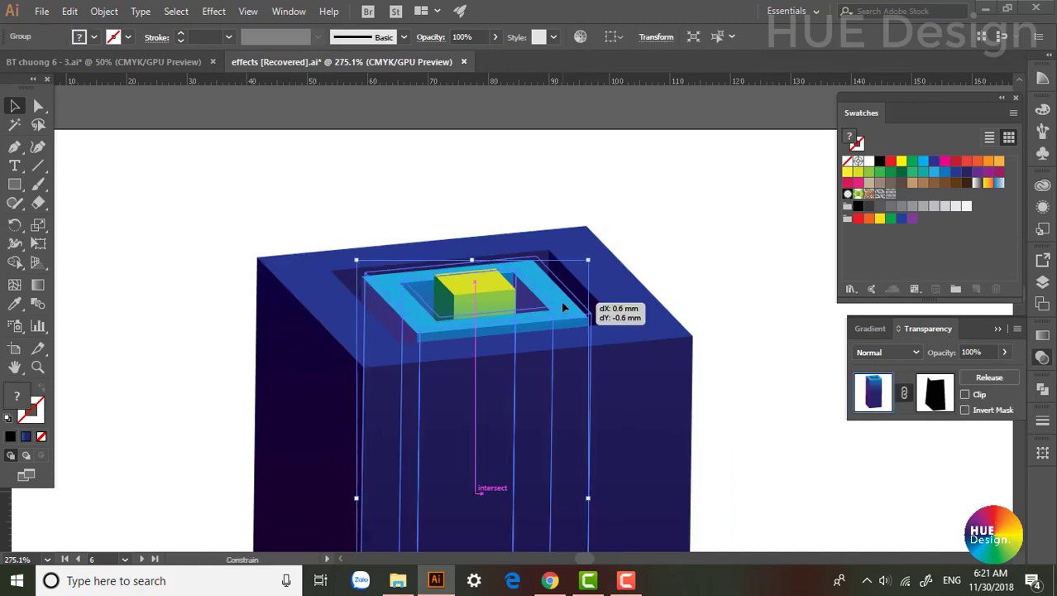
key("ctrl+z")
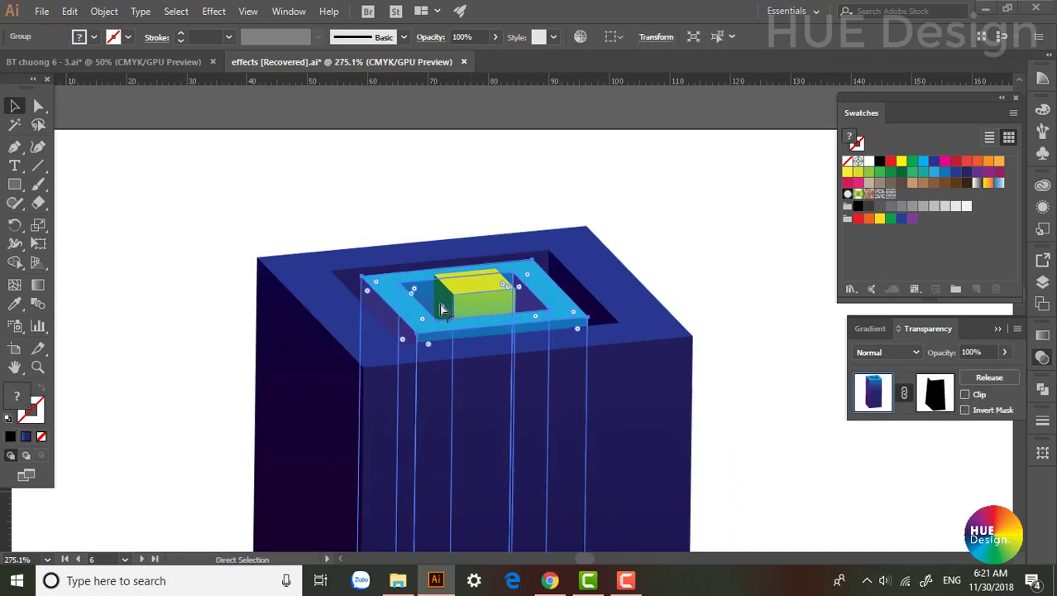
key("ctrl+z")
left_click_drag(576, 318, 571, 295)
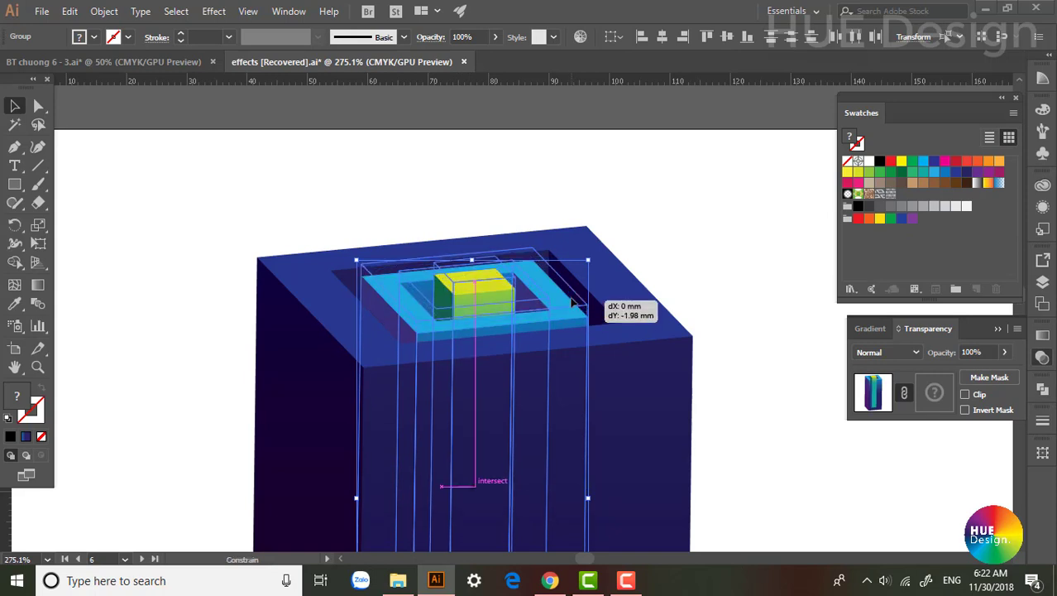
left_click(337, 239)
left_click_drag(337, 238, 403, 326)
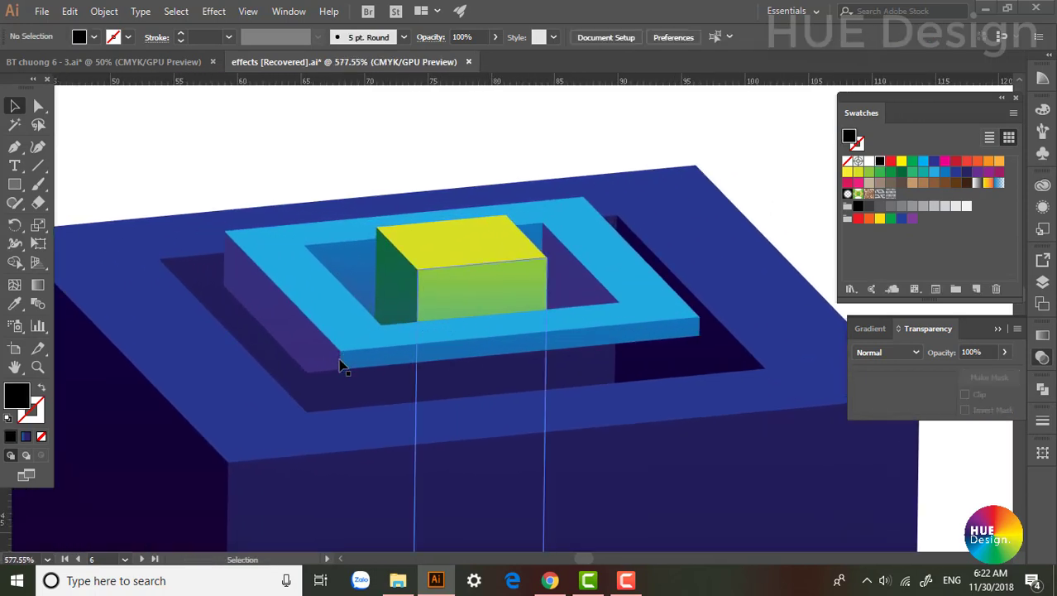
Step: Select the masked light-blue frame group with the Selection tool
key("a")
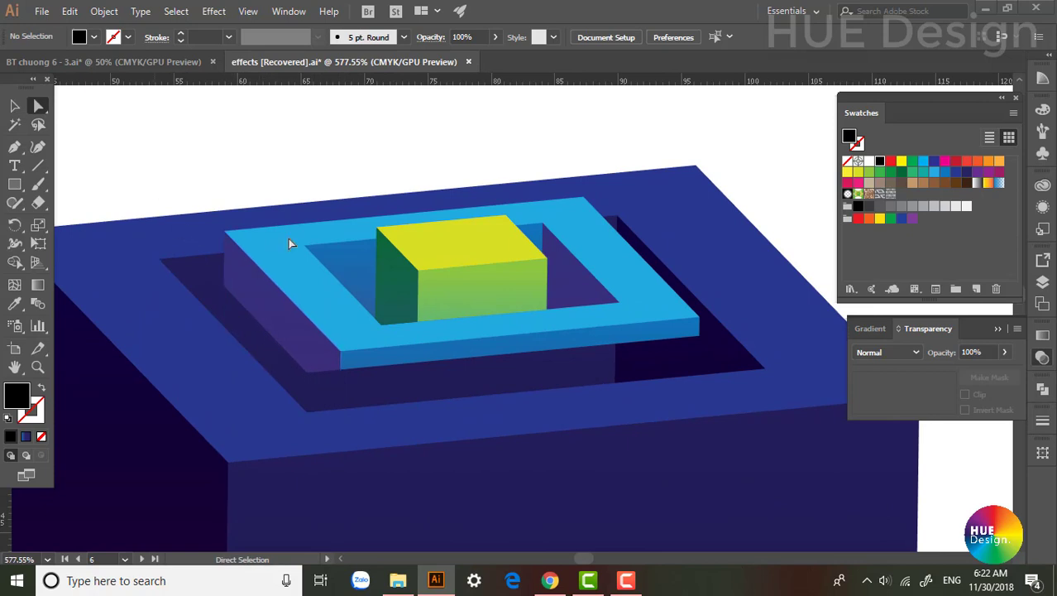
left_click(14, 106)
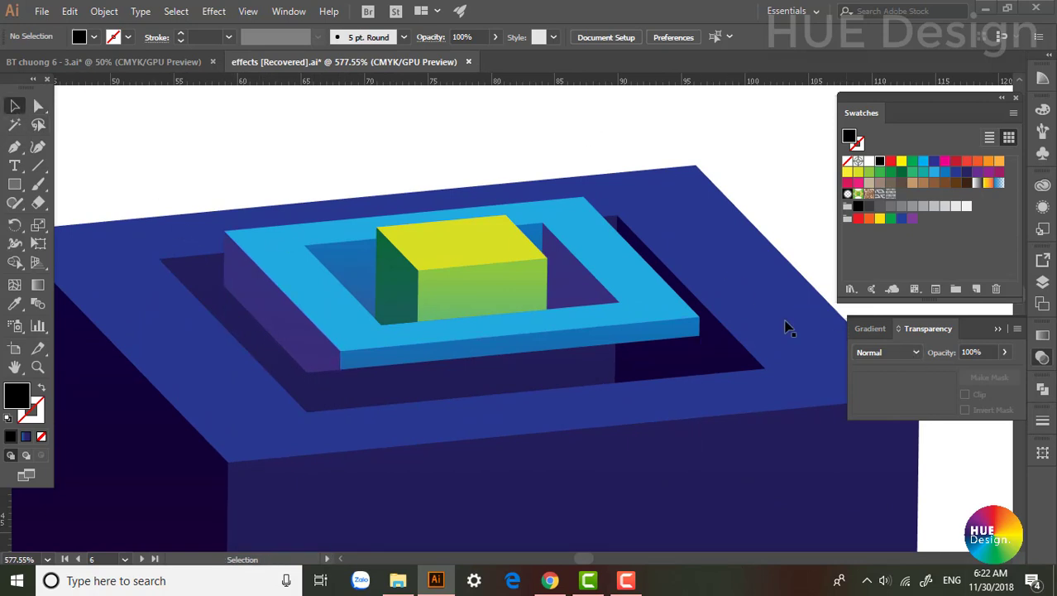
left_click(633, 326)
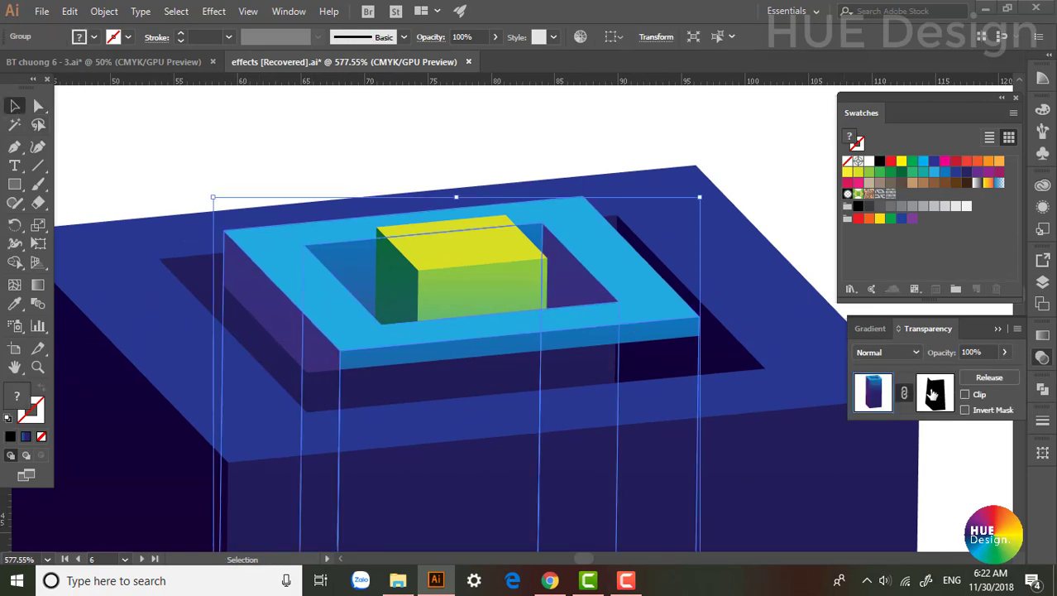
Step: Enter the frame's opacity mask and drag its bottom anchors down about 3.16 mm
left_click(934, 396)
key("a")
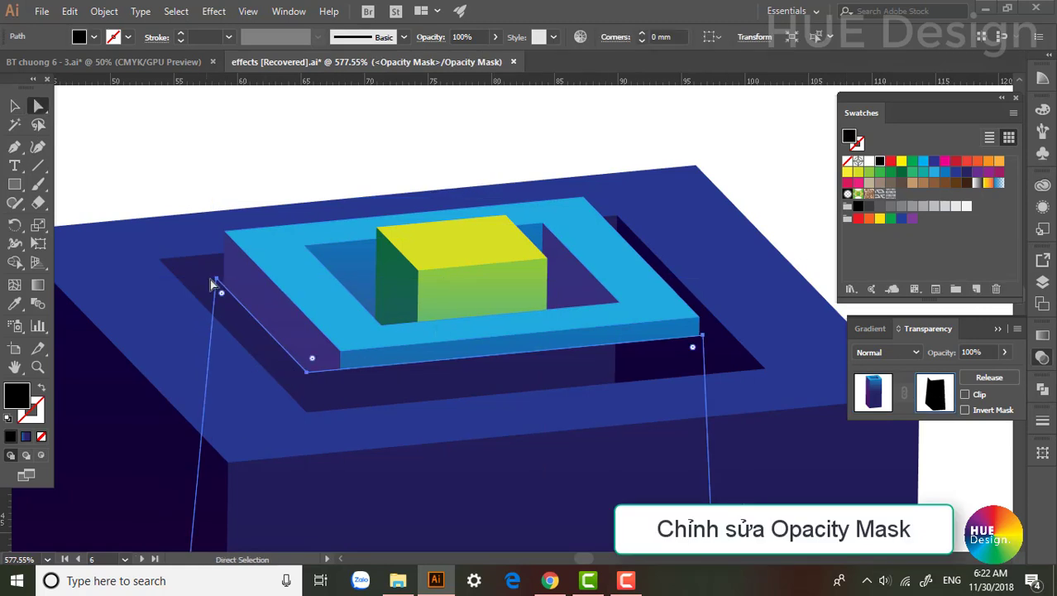
left_click(293, 371)
left_click(308, 371, "shift")
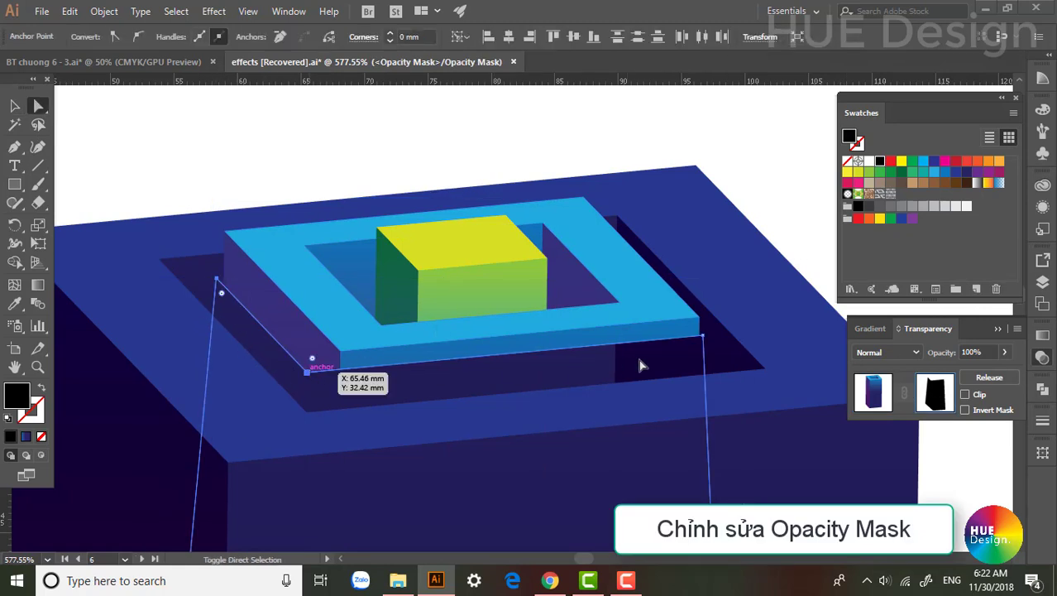
left_click_drag(706, 340, 704, 380)
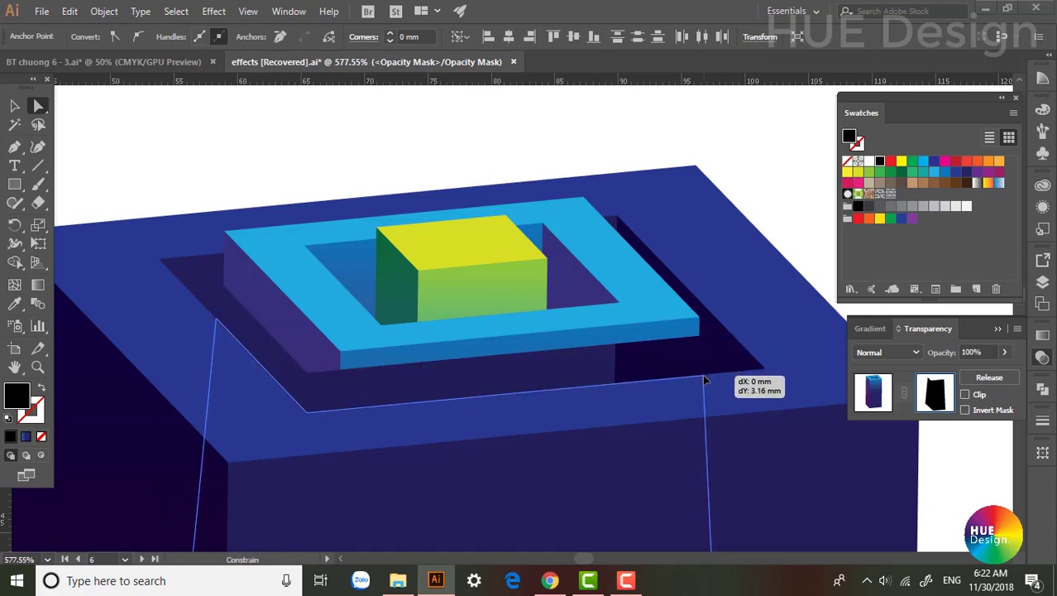
left_click(675, 212)
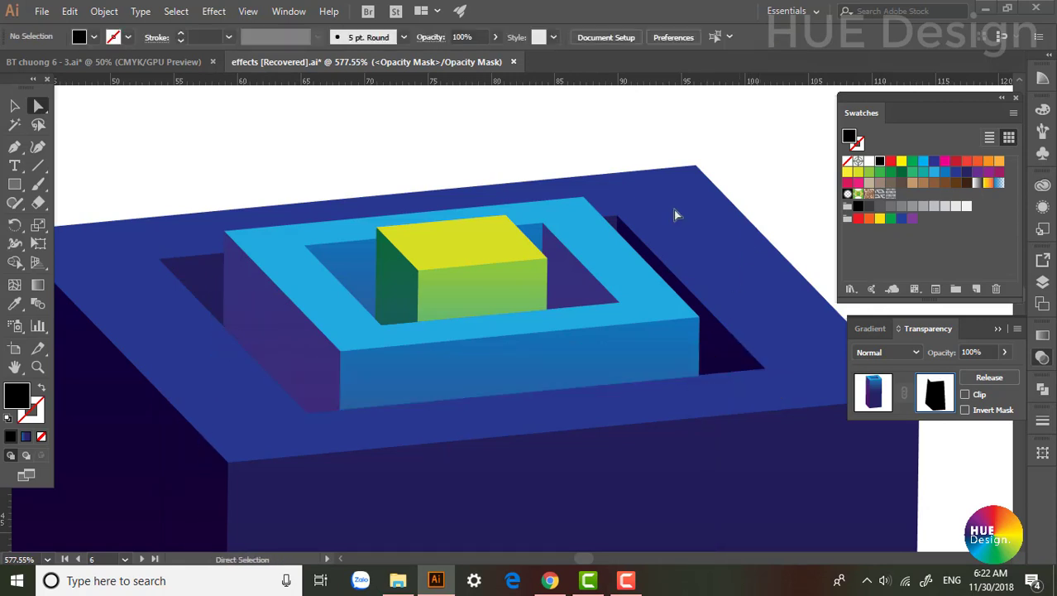
key("ctrl+minus")
key("ctrl+minus")
key("ctrl+minus")
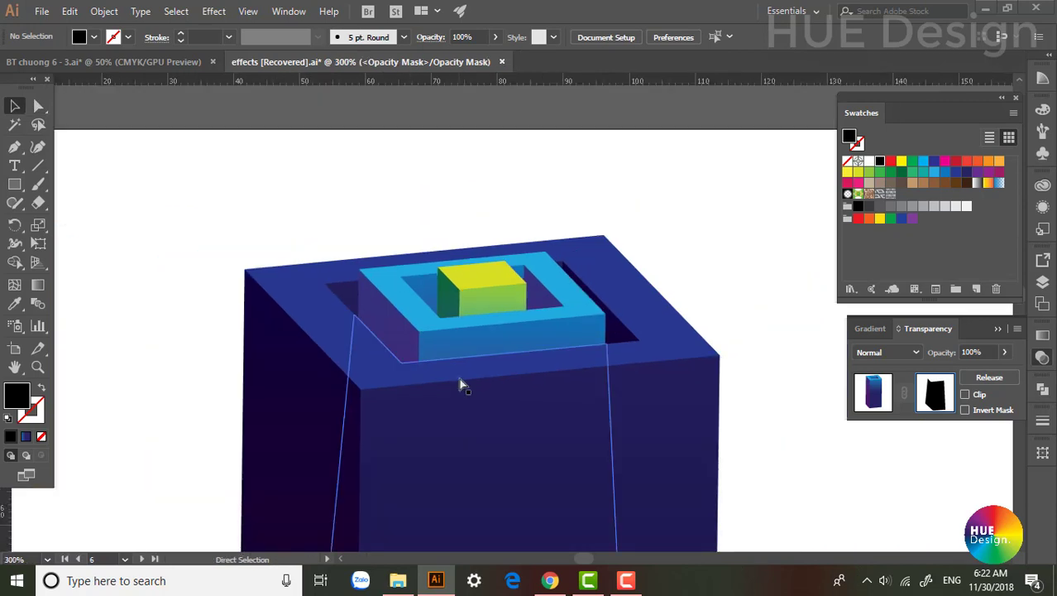
Step: Exit mask editing, deselect the box, and collapse the Transparency panel
left_click(875, 414)
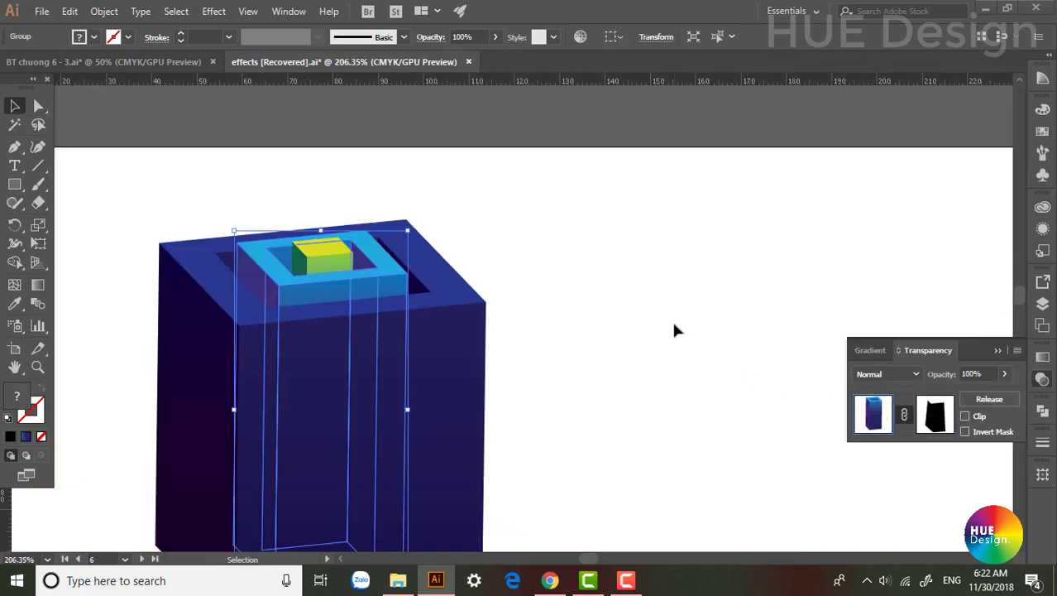
left_click(666, 333)
left_click_drag(632, 389, 620, 312)
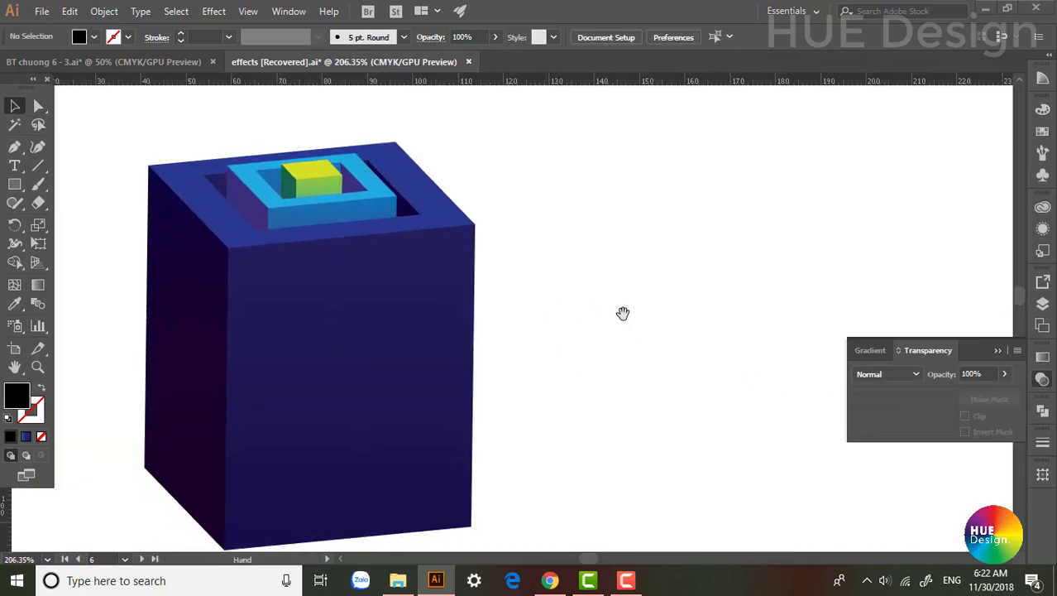
left_click(998, 350)
Step: Turn the whole nested-box group into New Pattern 3 via Object > Pattern > Make
left_click_drag(115, 131, 504, 346)
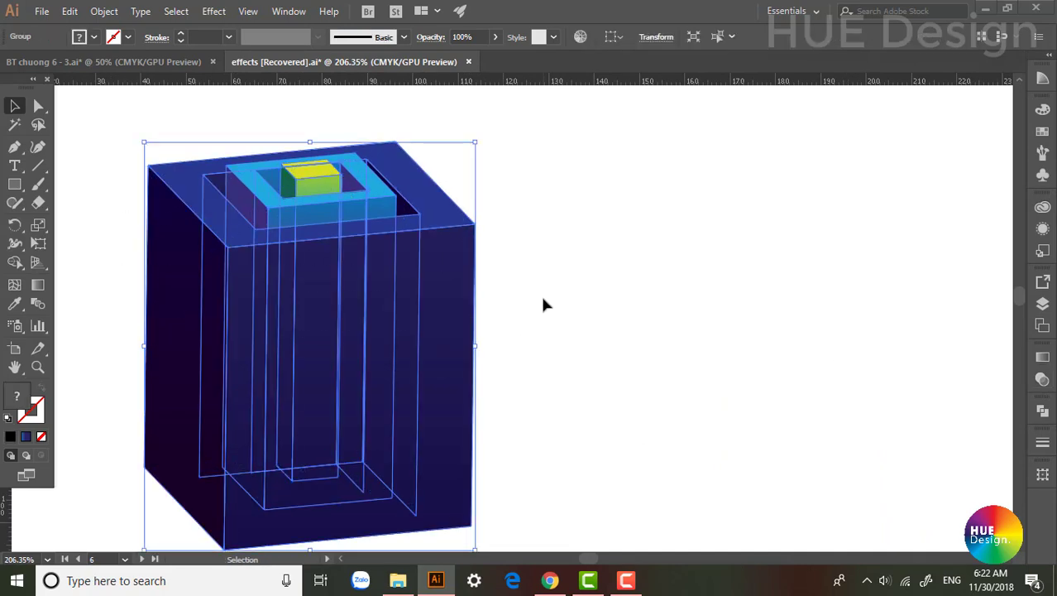
key("ctrl+minus")
scroll(555, 306, "right", 6)
scroll(537, 306, "right", 4)
left_click(505, 293)
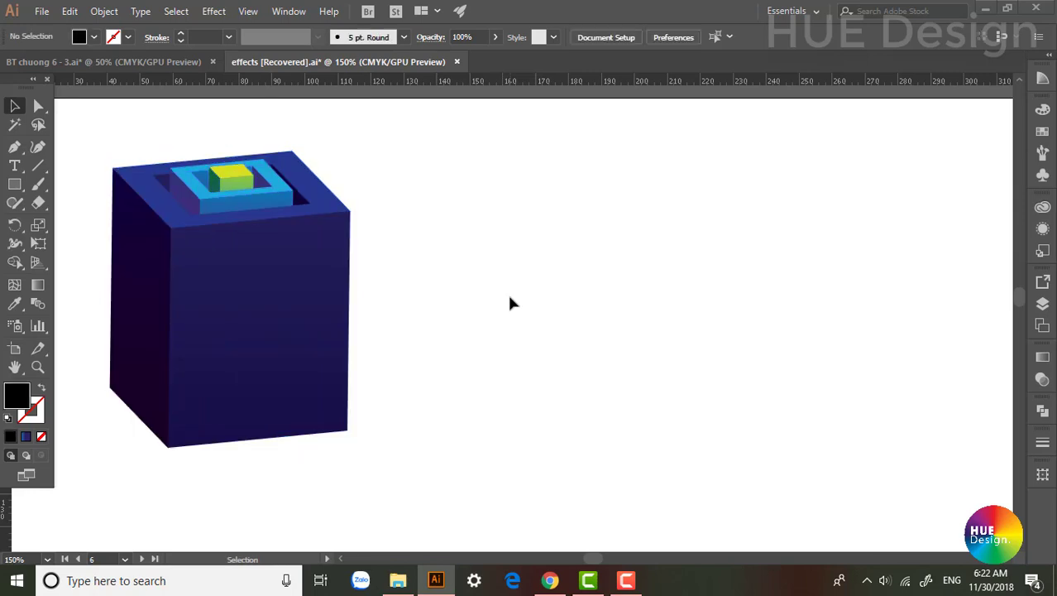
key("ctrl+minus")
scroll(510, 304, "right", 3)
left_click_drag(164, 161, 380, 292)
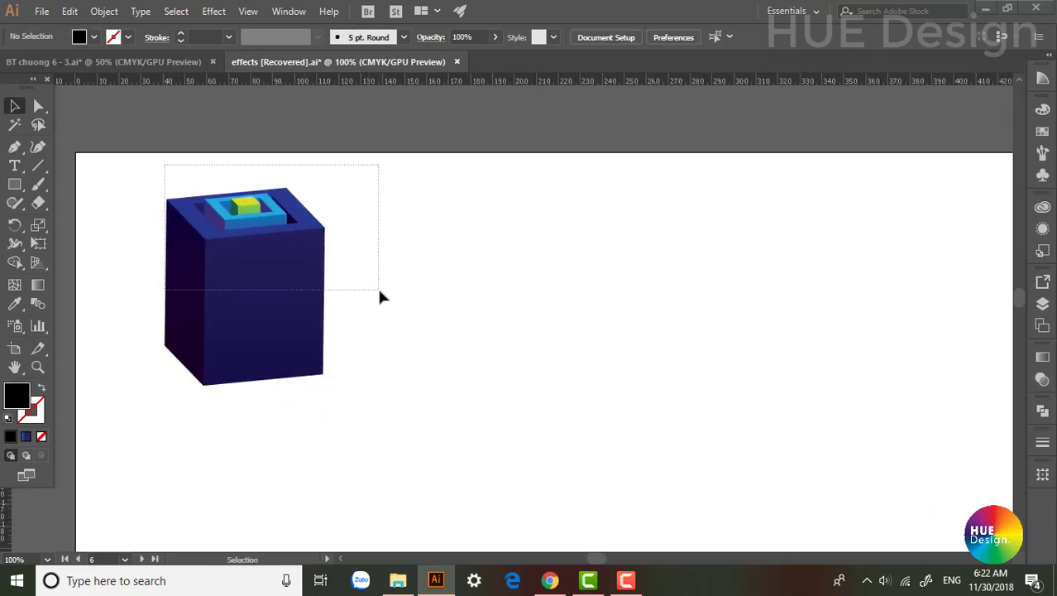
left_click(114, 15)
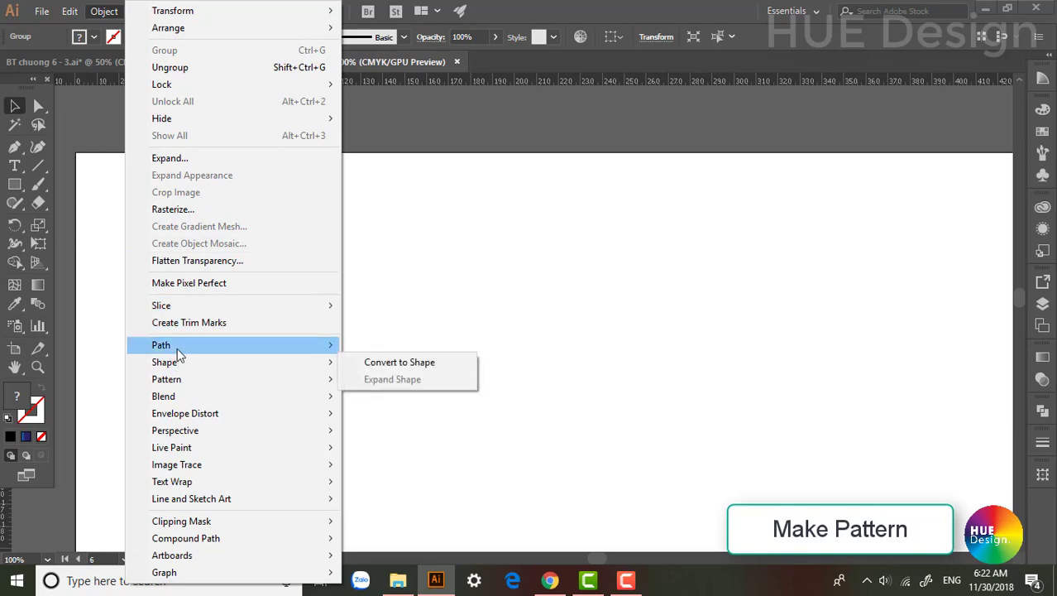
mouse_move(167, 379)
left_click(403, 382)
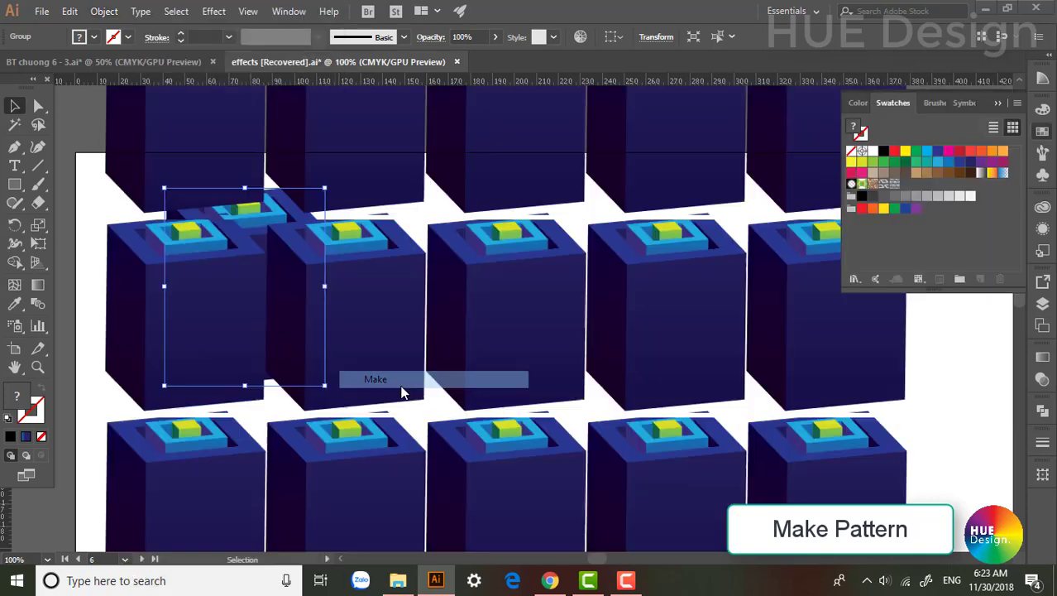
Step: Close Swatches, reframe the New Pattern 3 tile preview, and show the Tile Type choices
left_click(669, 322)
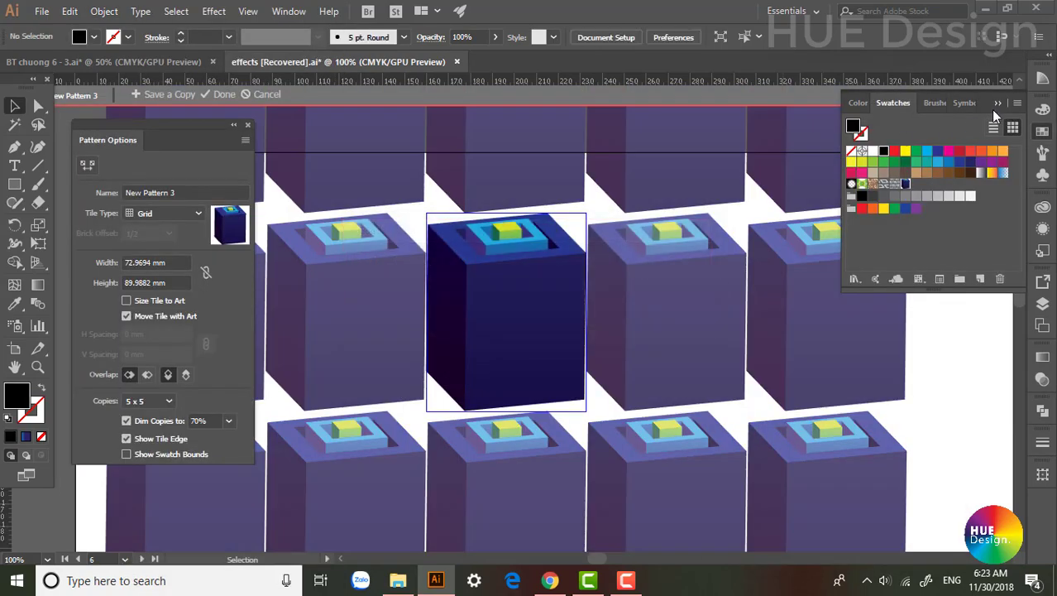
left_click(1000, 103)
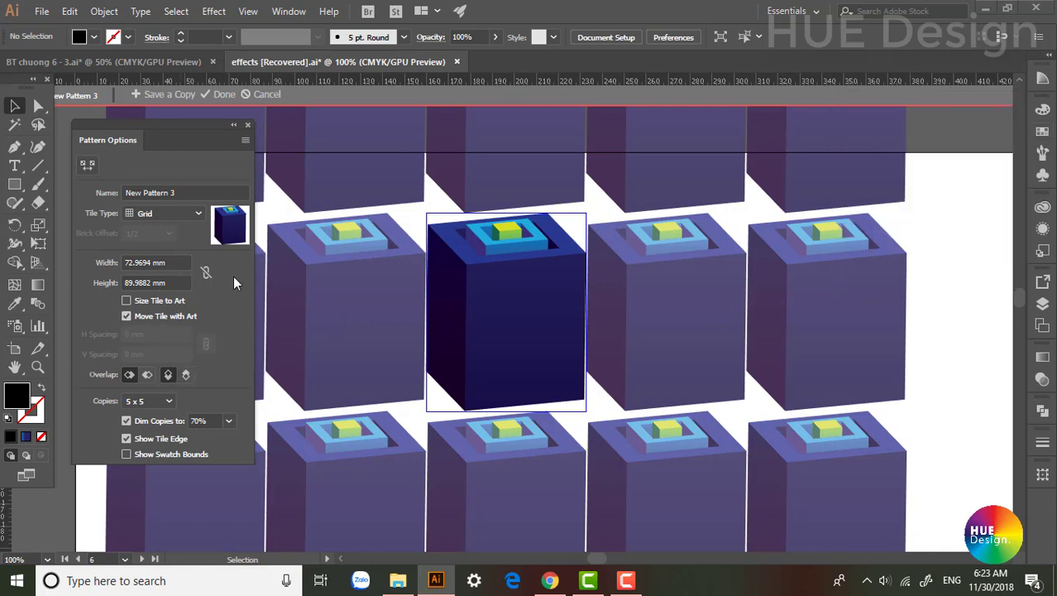
key("ctrl+minus")
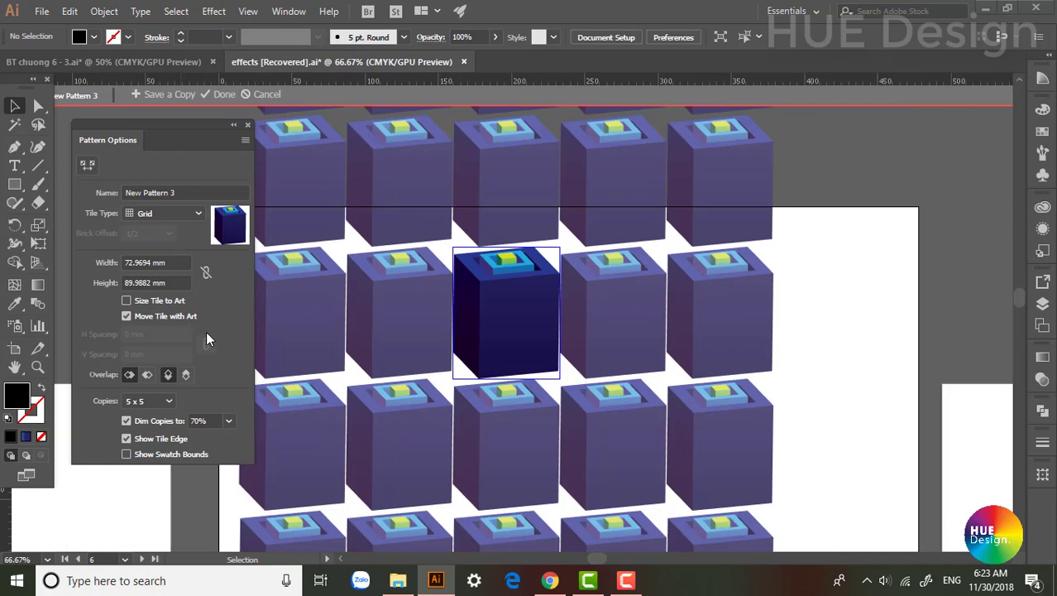
left_click_drag(556, 289, 559, 314)
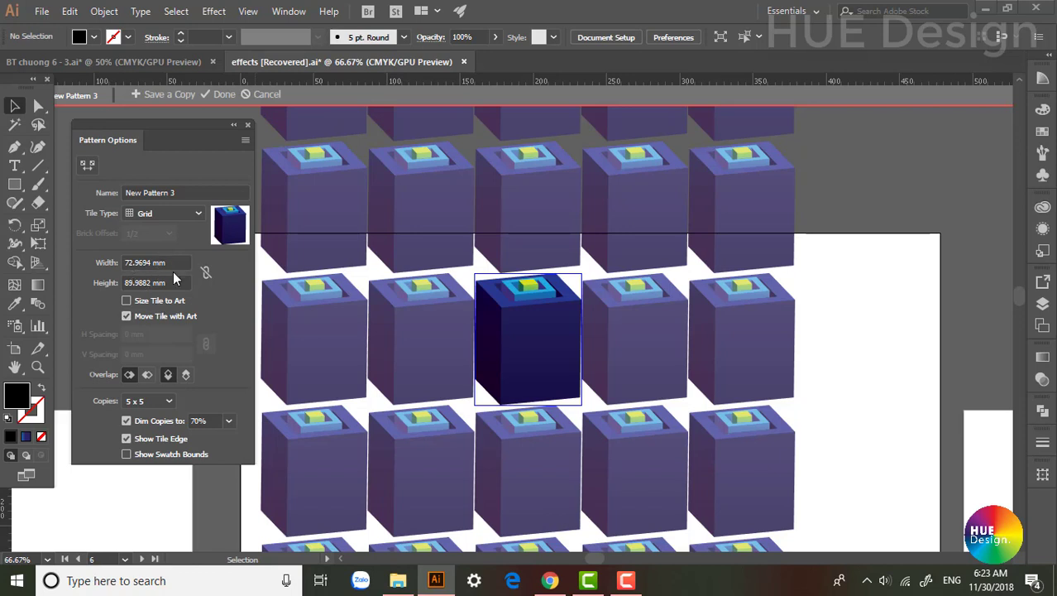
left_click(173, 213)
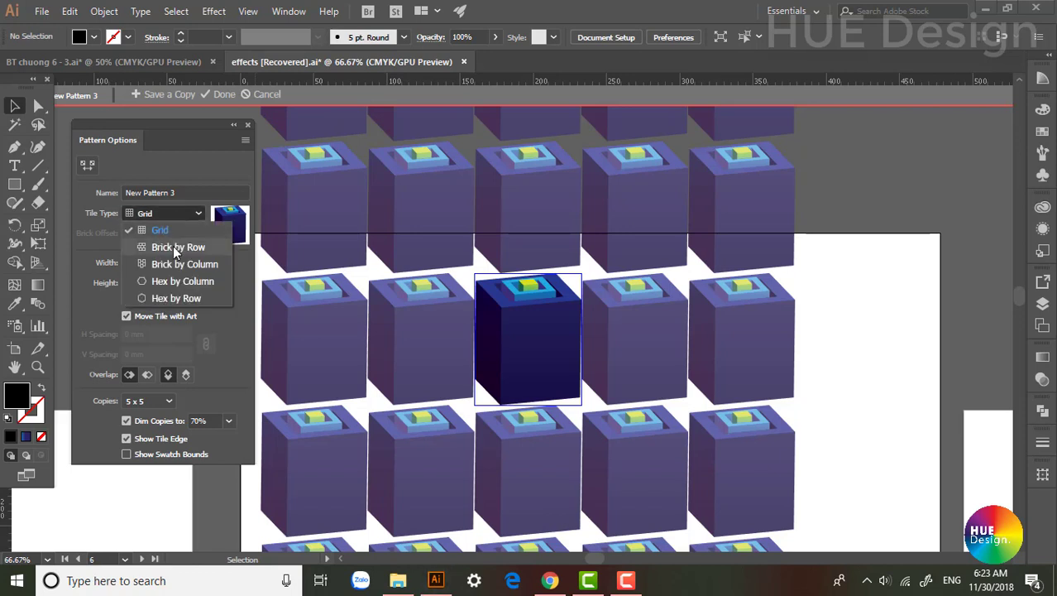
Step: Switch the pattern tile type to Brick by Row and set tile width to 67 mm
left_click(173, 246)
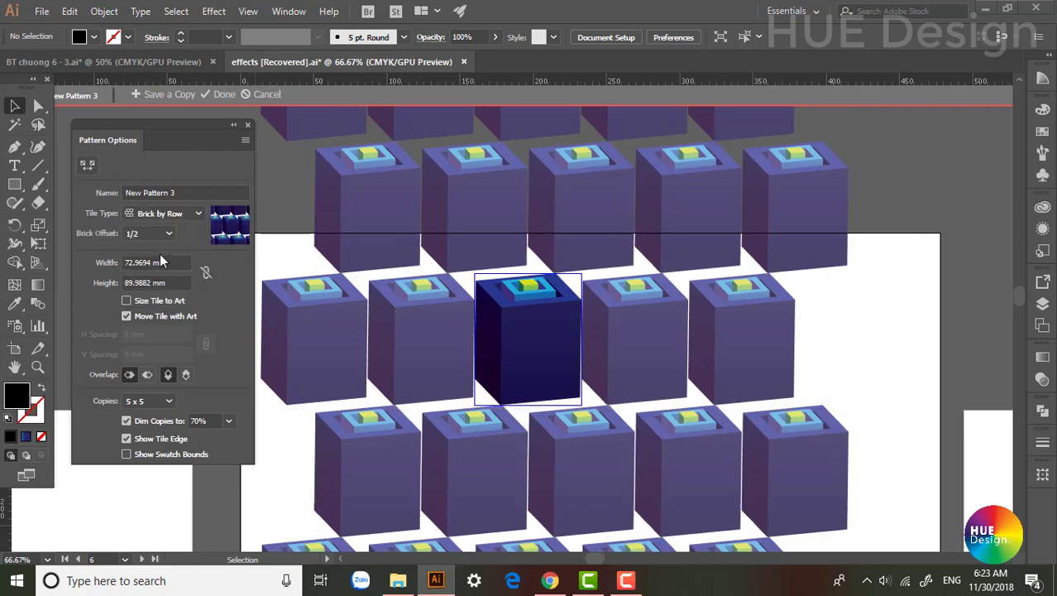
left_click_drag(171, 262, 82, 262)
key("Down")
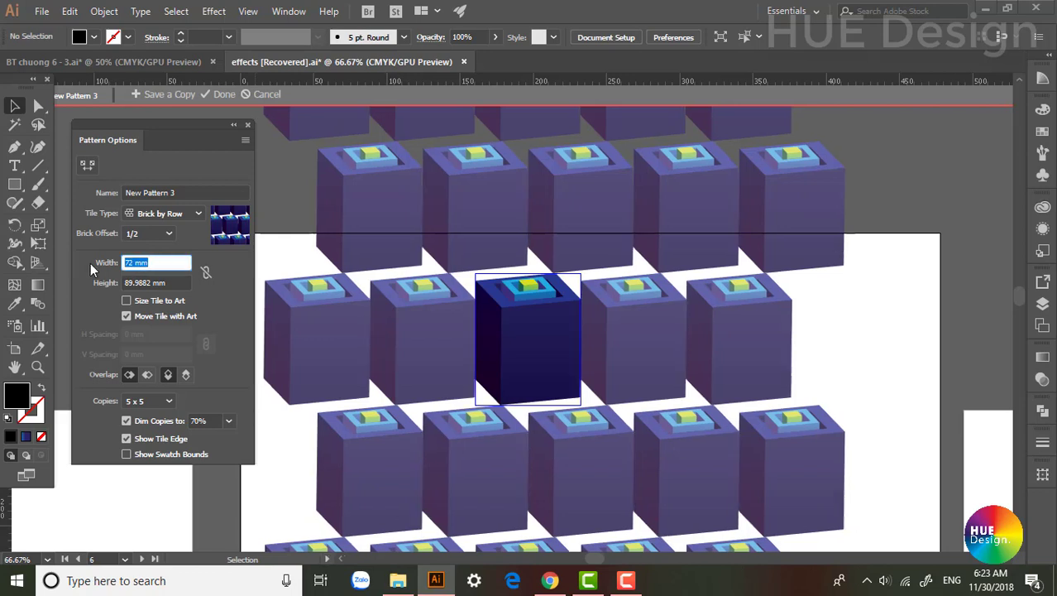
key("Down")
key("Down")
key("Down")
key("Down")
key("Down")
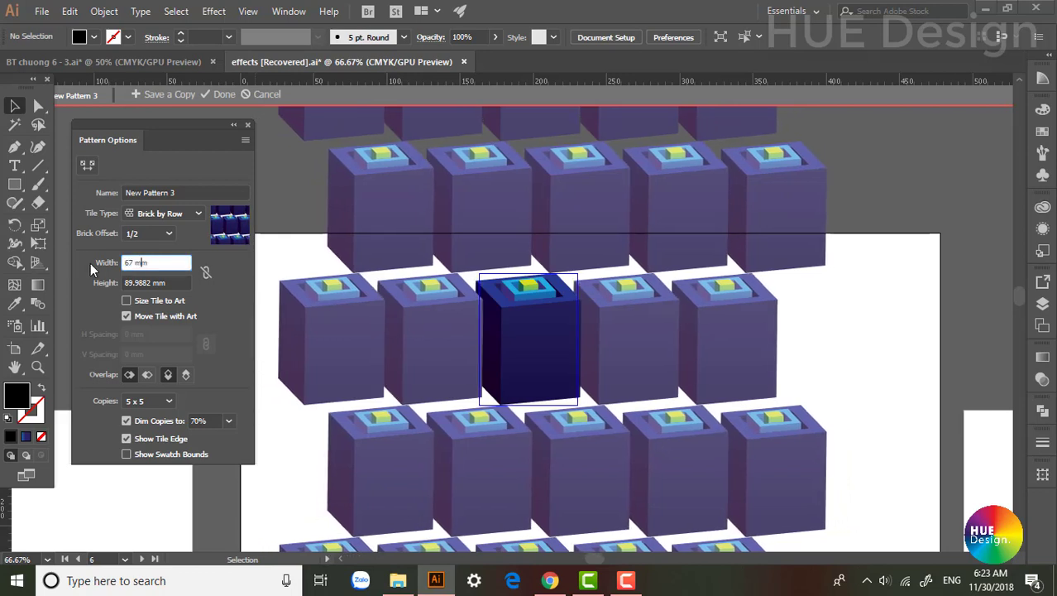
left_click(91, 263)
Step: Lower the tile height toward 53 mm and set upper rows to overlap in front
left_click_drag(173, 282, 122, 286)
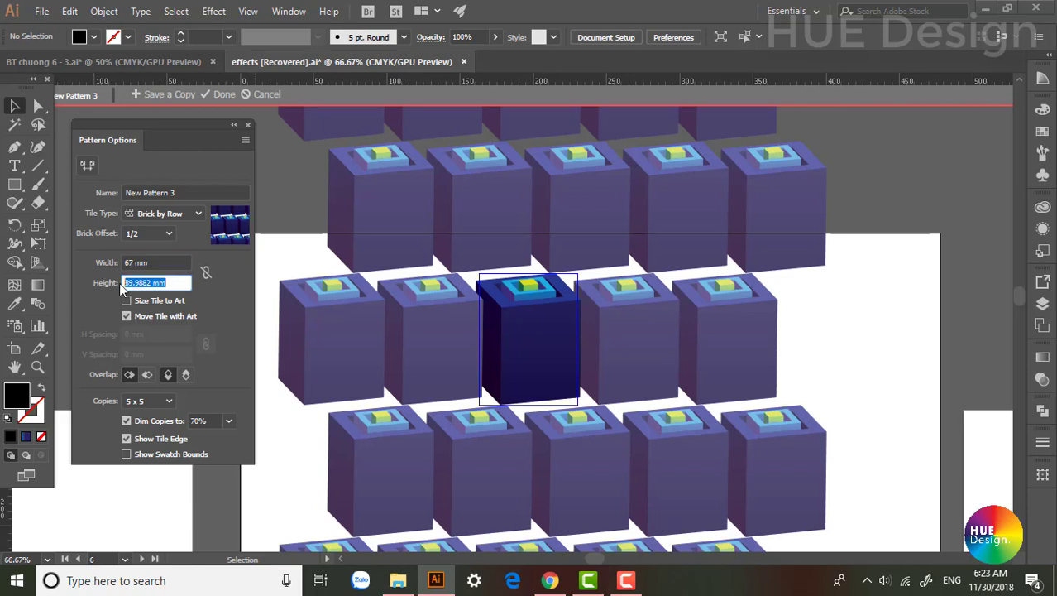
key("Down")
key("Down")
key("Down")
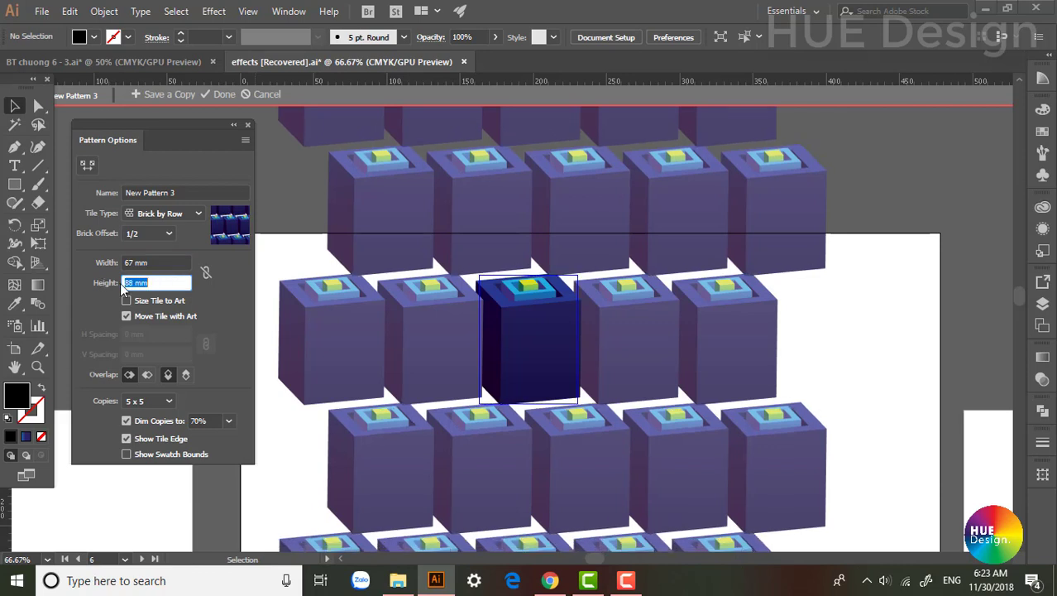
key("Down")
key("Down")
key("Down")
key("Down")
key("Down")
key("Down")
key("Down")
key("Down")
key("Down")
key("Down")
key("Down")
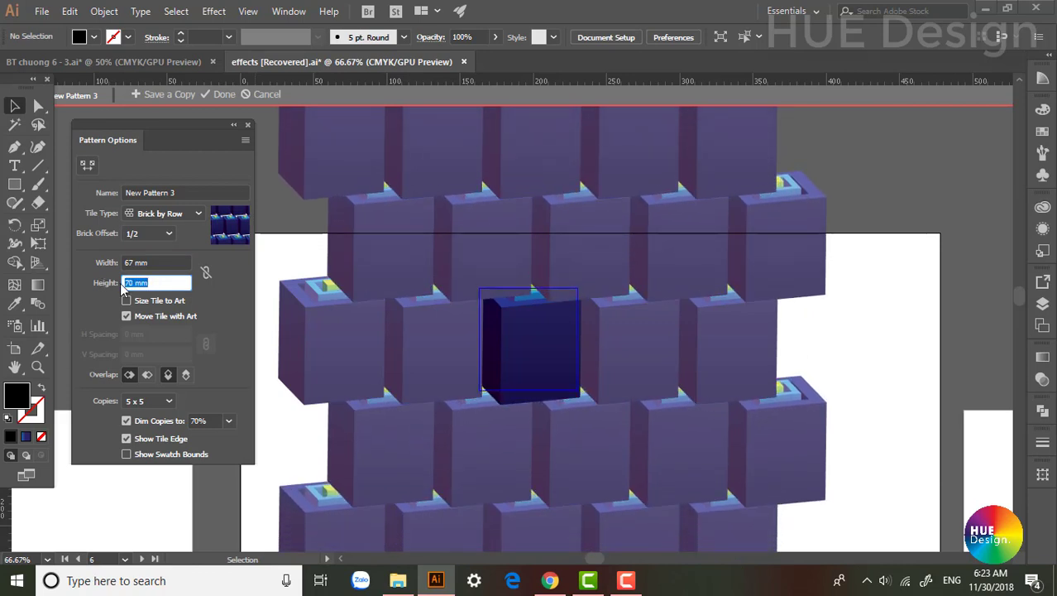
key("Down")
key("Down")
key("Down")
key("Down")
key("Down")
key("Down")
key("Down")
key("Down")
key("Down")
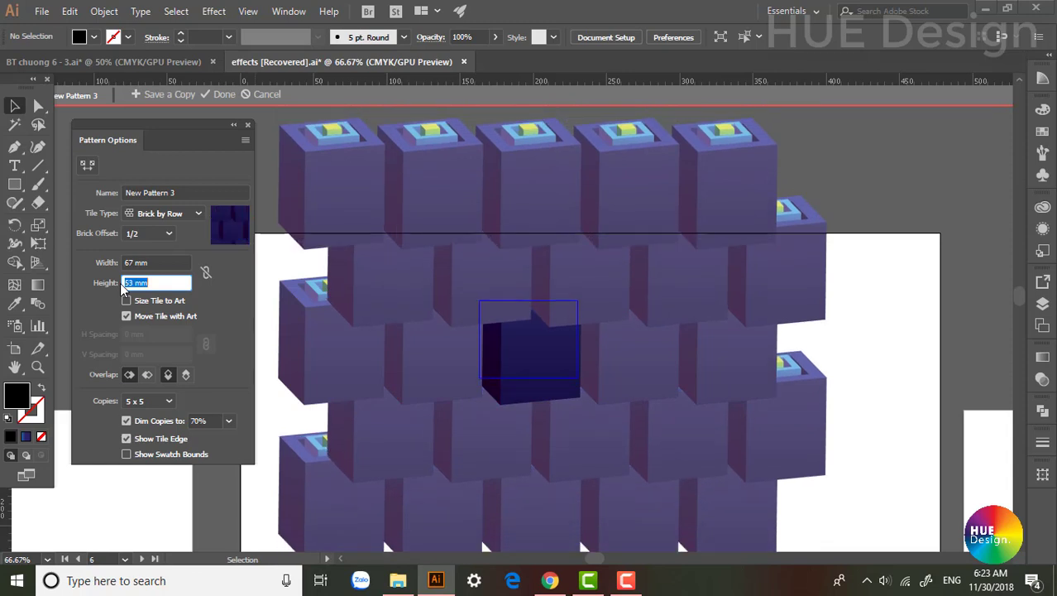
key("Down")
key("Down")
key("Down")
key("Down")
key("Down")
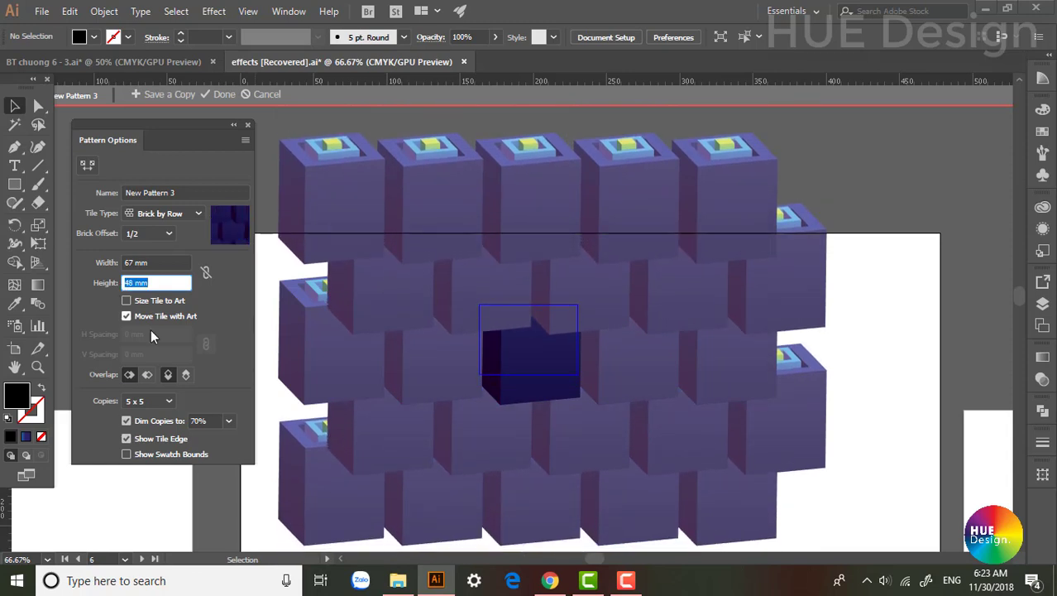
left_click(187, 374)
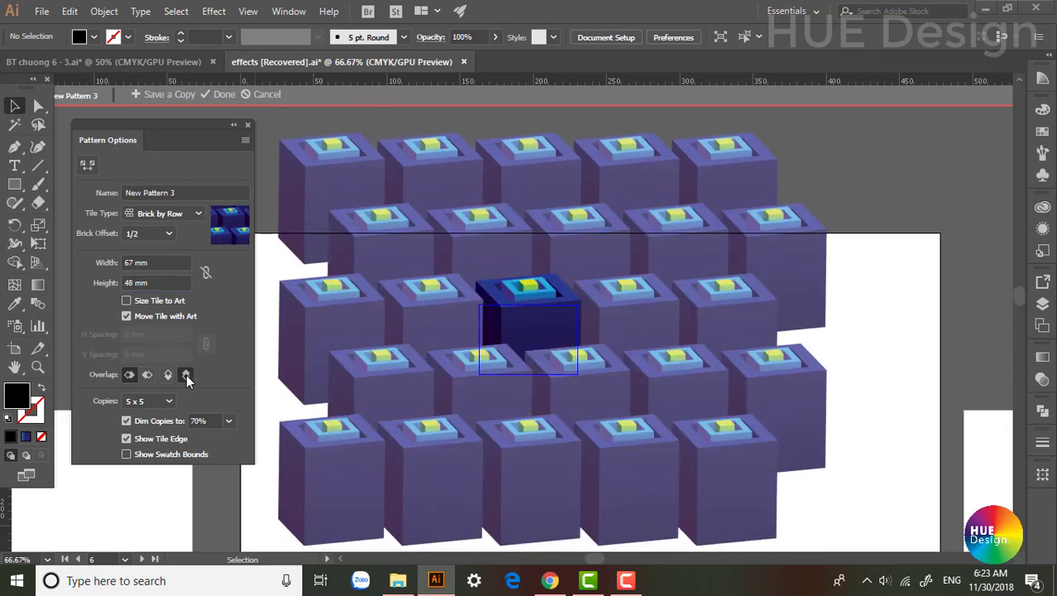
Step: Reduce the tile height to 34 mm and preview the pattern as 9 x 9 copies
left_click(113, 283)
key("Down")
key("Down")
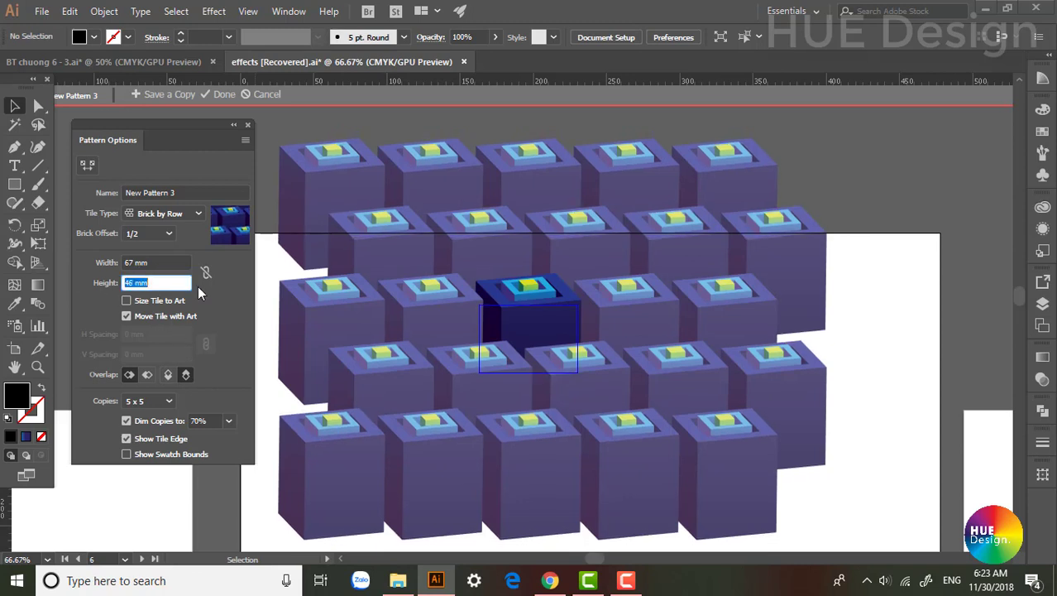
key("Down")
key("Down")
key("Down")
key("Down")
key("Down")
key("Down")
key("Down")
key("Down")
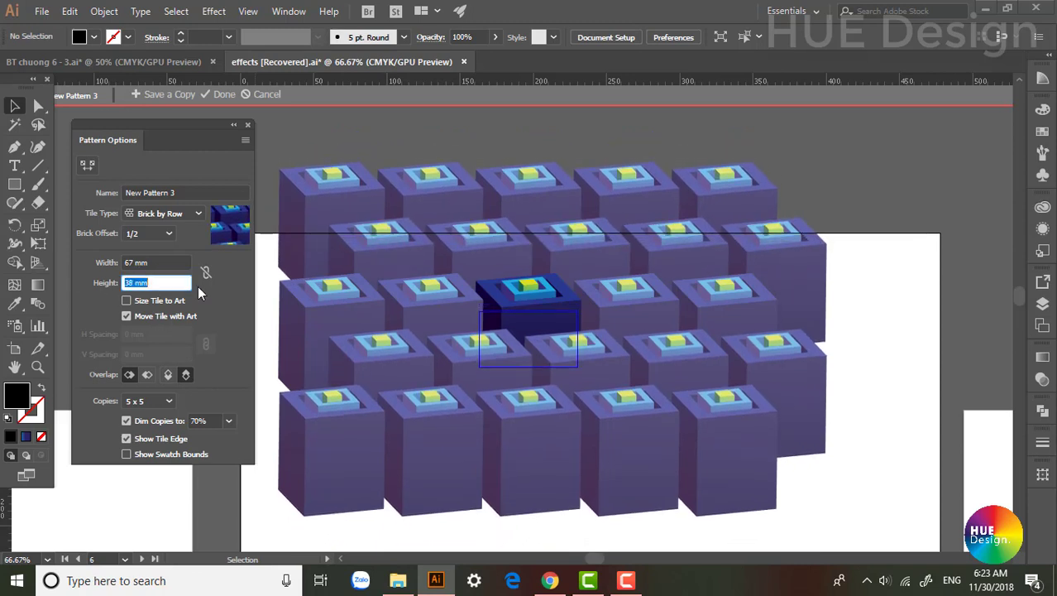
key("Down")
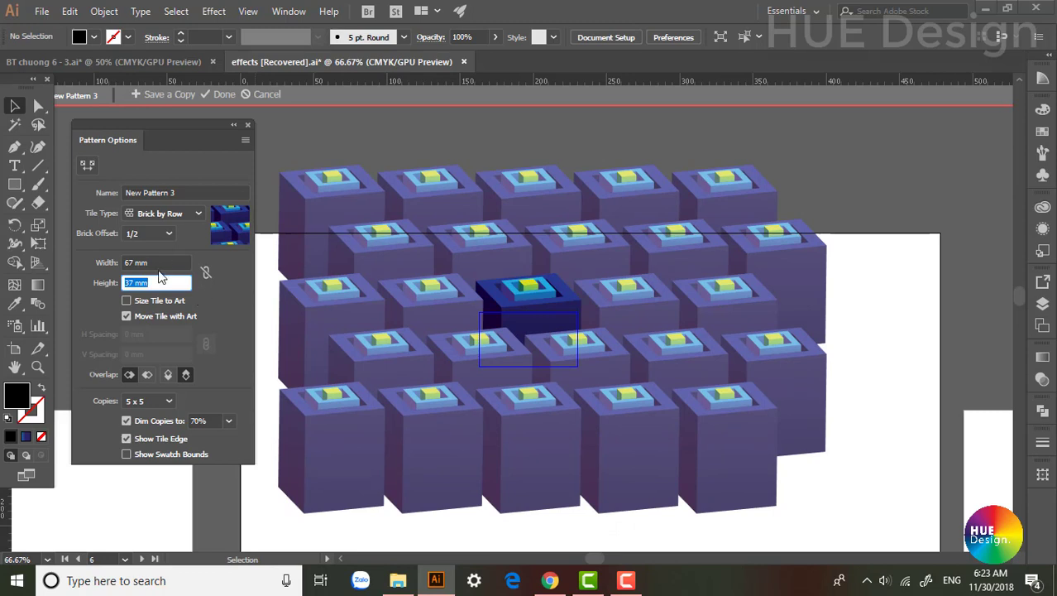
key("Down")
key("Down")
key("Down")
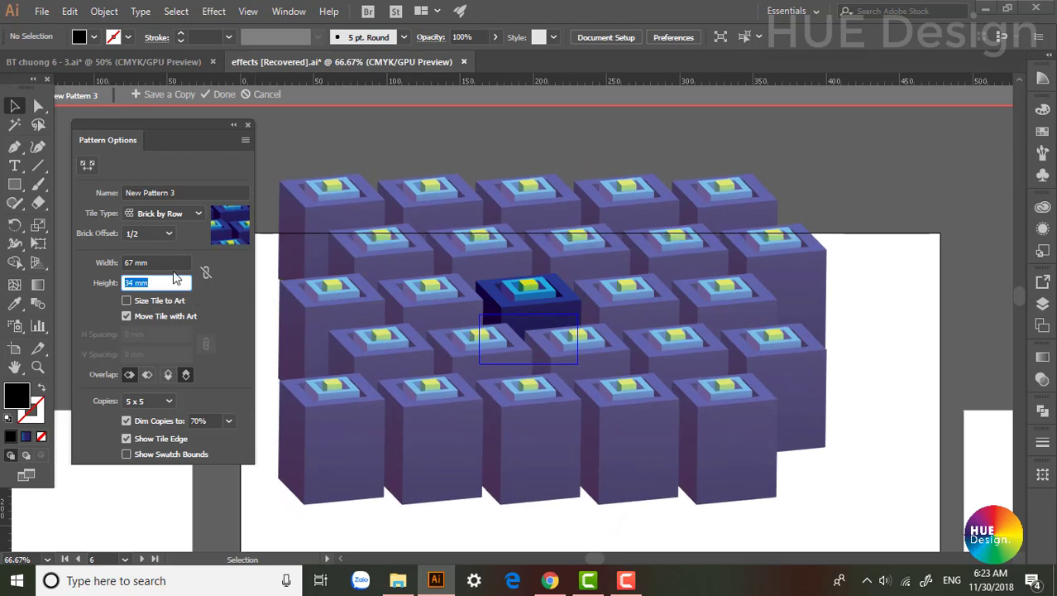
left_click(153, 401)
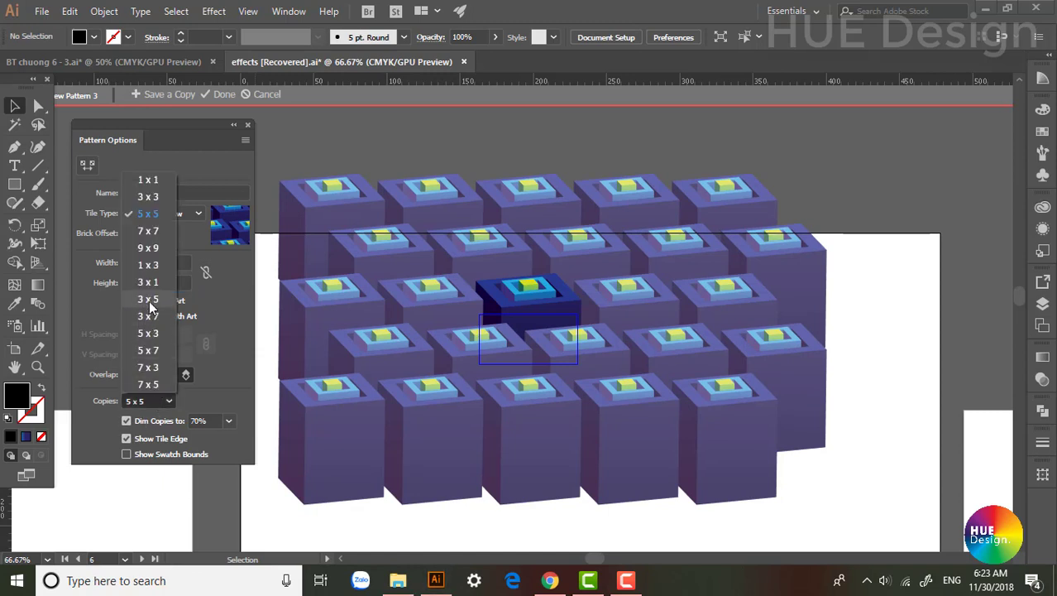
left_click(151, 249)
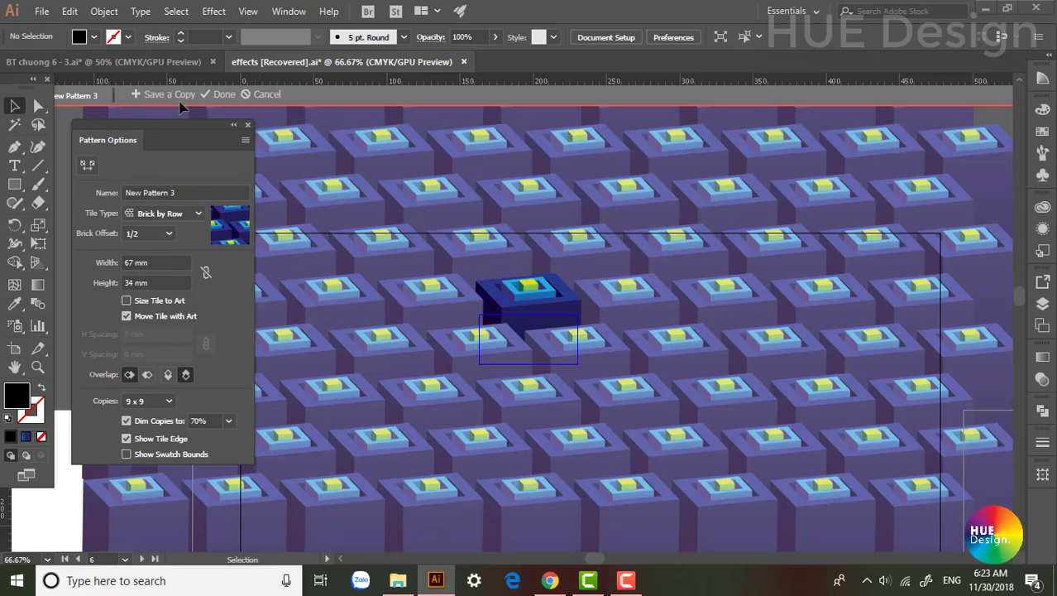
Step: Finish editing the pattern and move the original cube to the left of the artboard
left_click(224, 94)
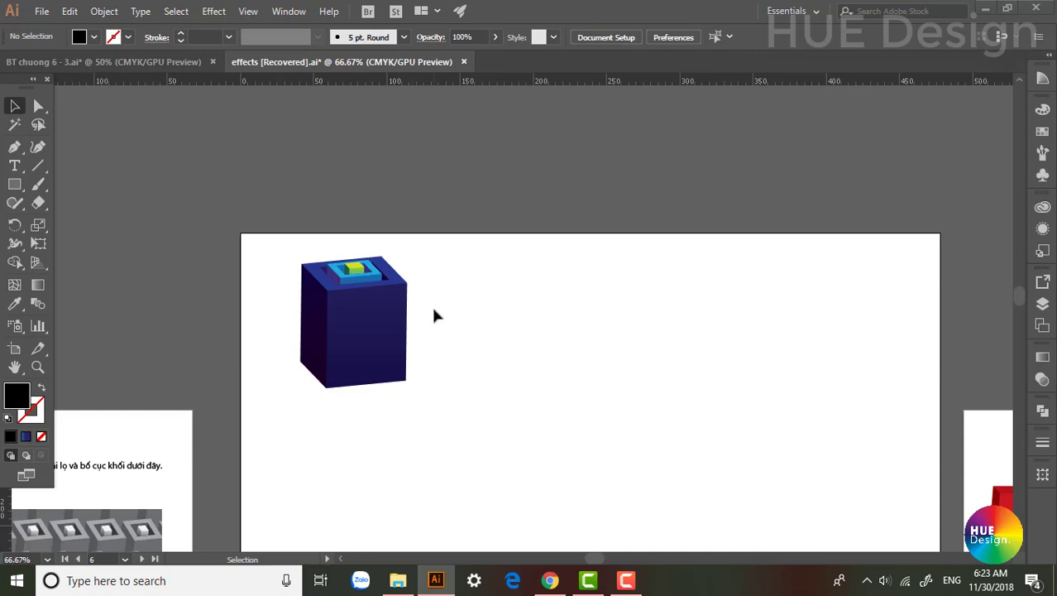
left_click_drag(368, 327, 145, 222)
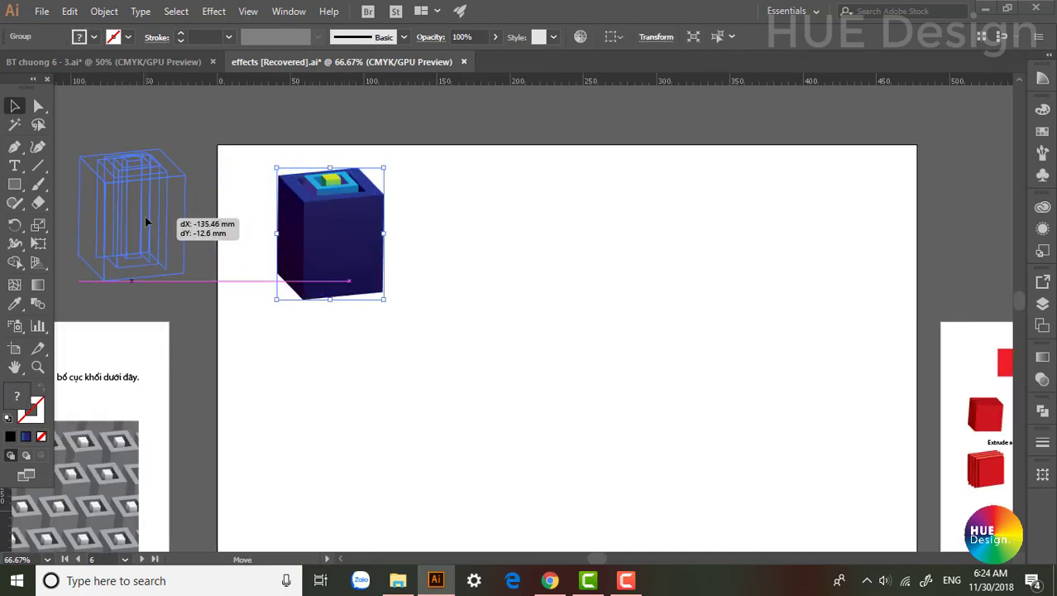
left_click(255, 241)
Step: Draw a large rectangle across the artboard and fill it with New Pattern 3
key("m")
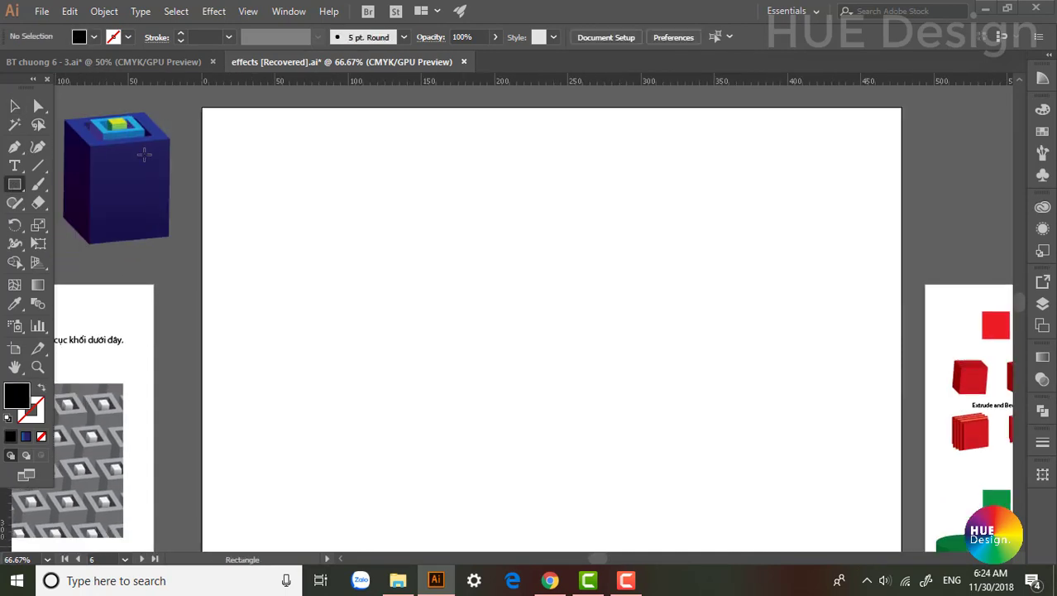
mouse_move(238, 129)
left_mouse_down()
mouse_move(858, 541)
mouse_move(874, 540)
left_mouse_up()
key("v")
left_click(1044, 134)
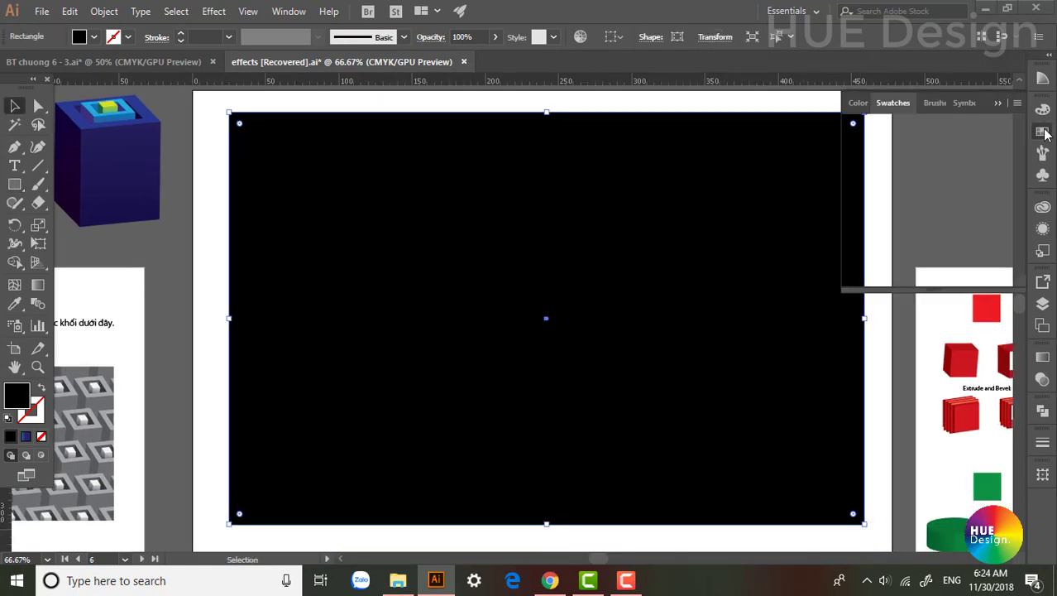
left_click(907, 184)
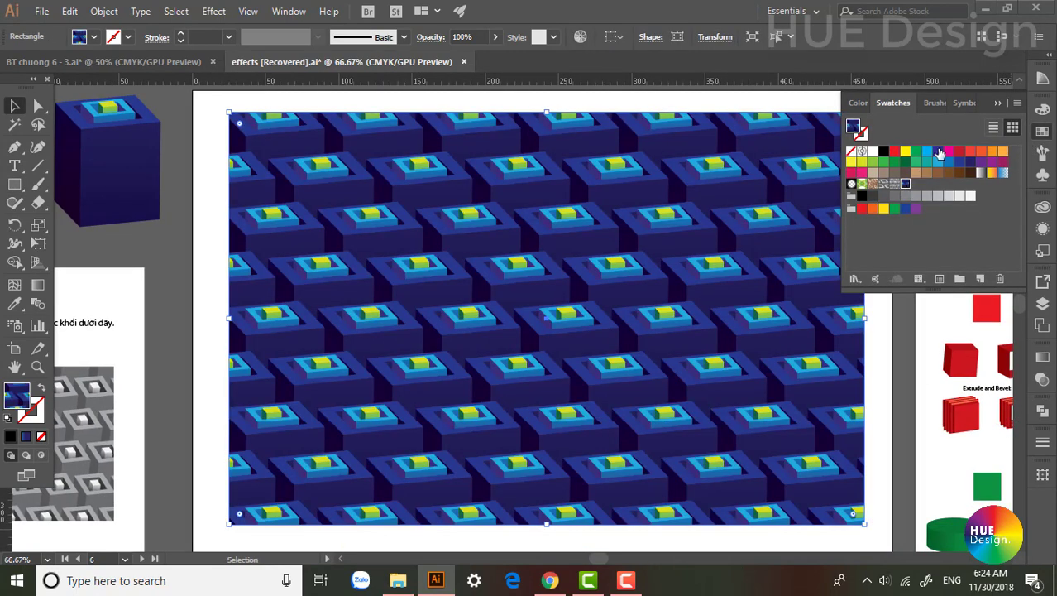
Step: Close the swatches list, clear the selection, and bring the original cube into view
left_click(999, 106)
left_click(873, 229)
scroll(381, 281, "up", 1)
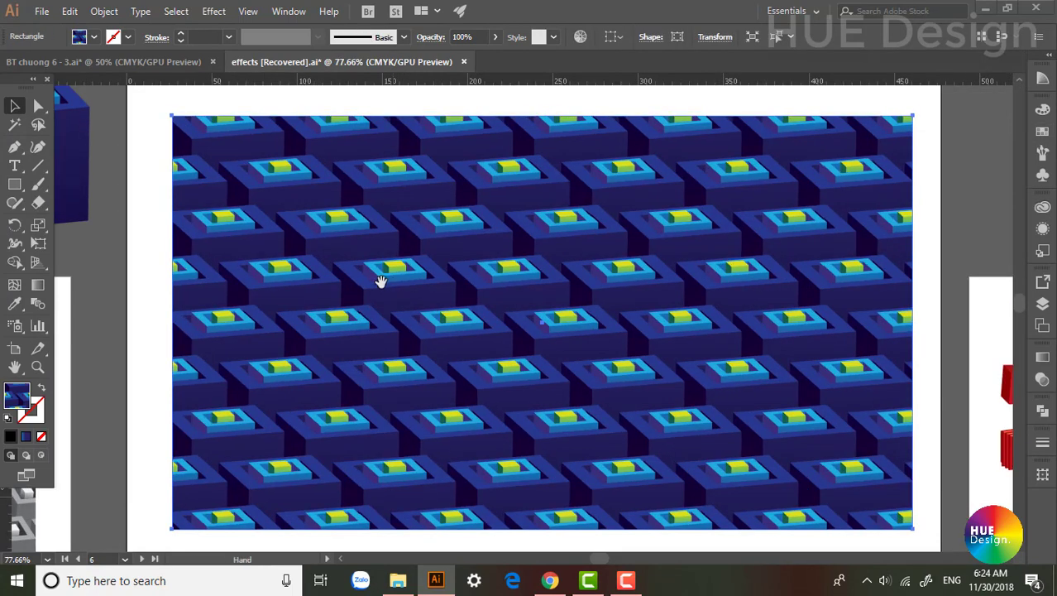
key("space")
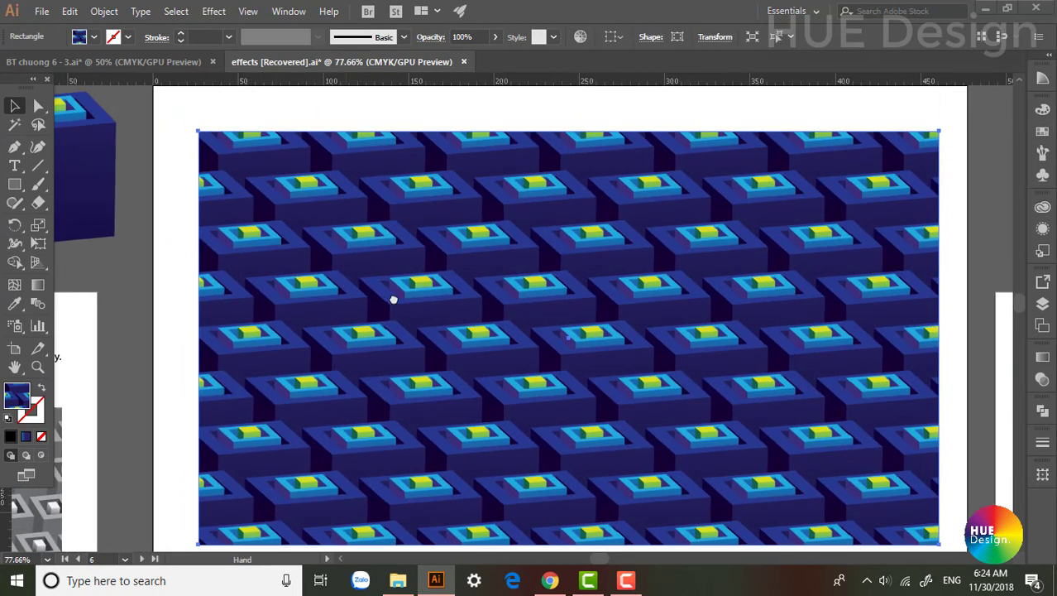
left_click_drag(124, 196, 239, 261)
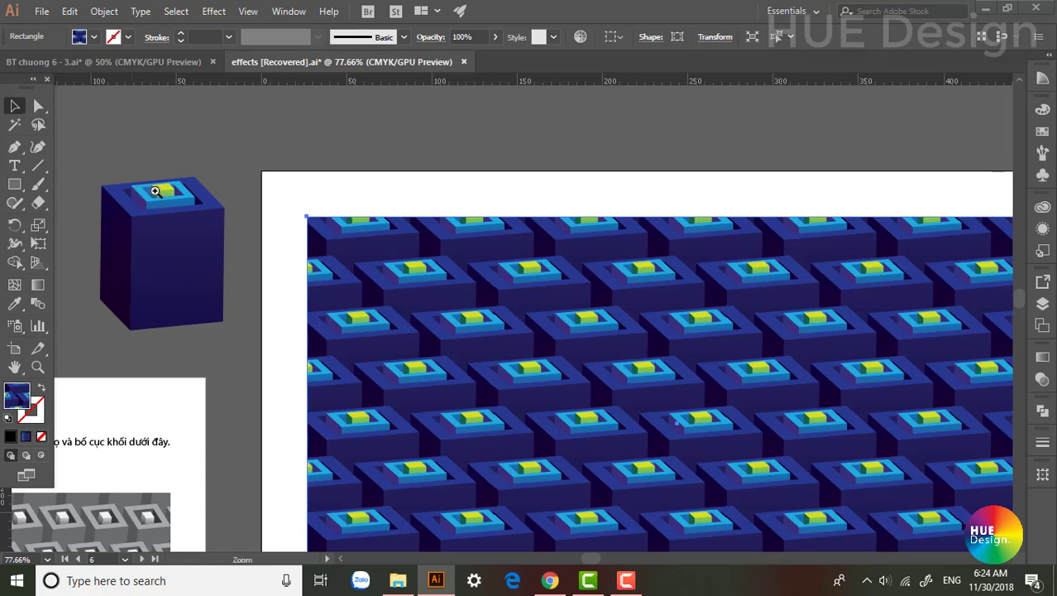
scroll(149, 189, "up", 3)
left_click(248, 305)
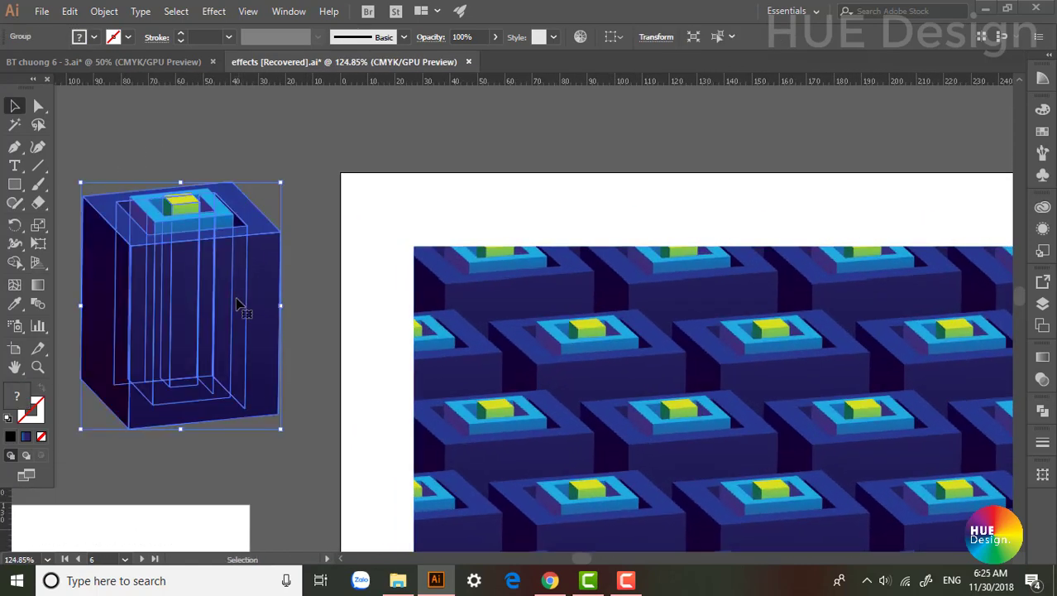
left_click(482, 176)
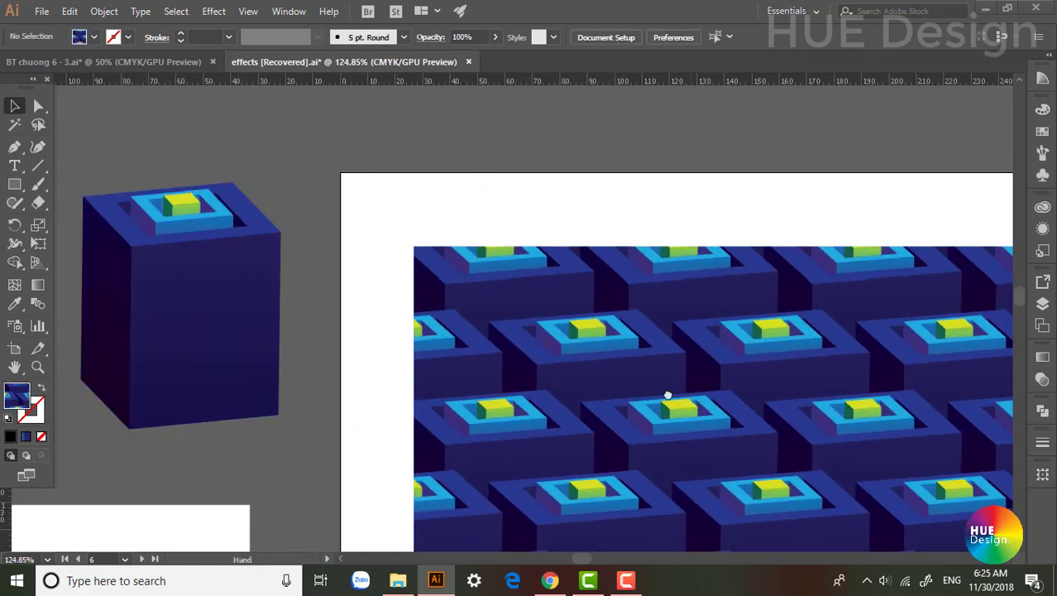
Step: Pan across the patterned rectangle and view the artwork at 100% to check the tiling
left_click_drag(670, 397, 545, 298)
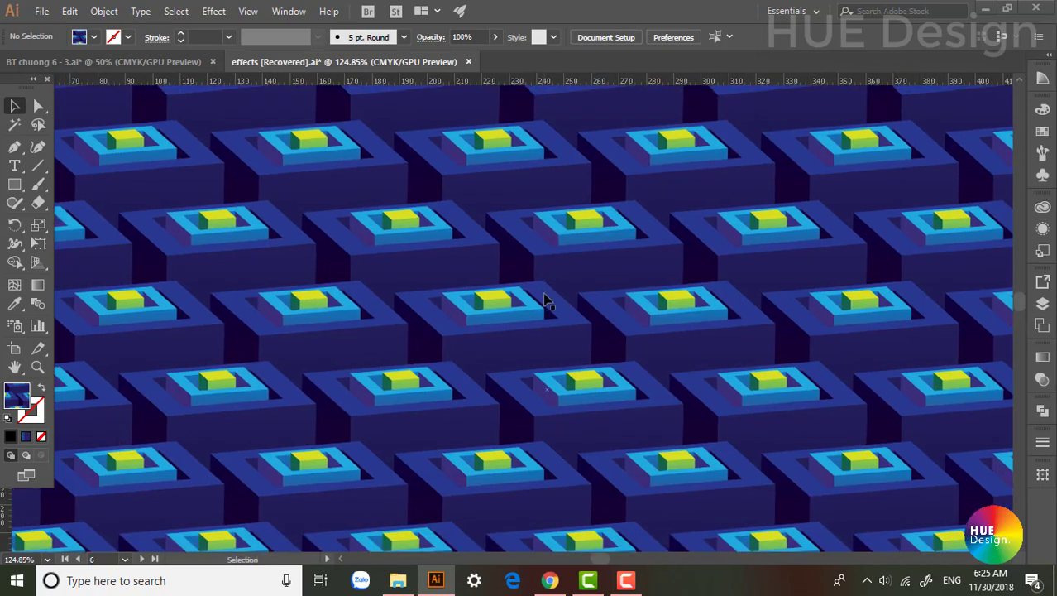
scroll(512, 300, "up", 2)
scroll(590, 284, "up", 2)
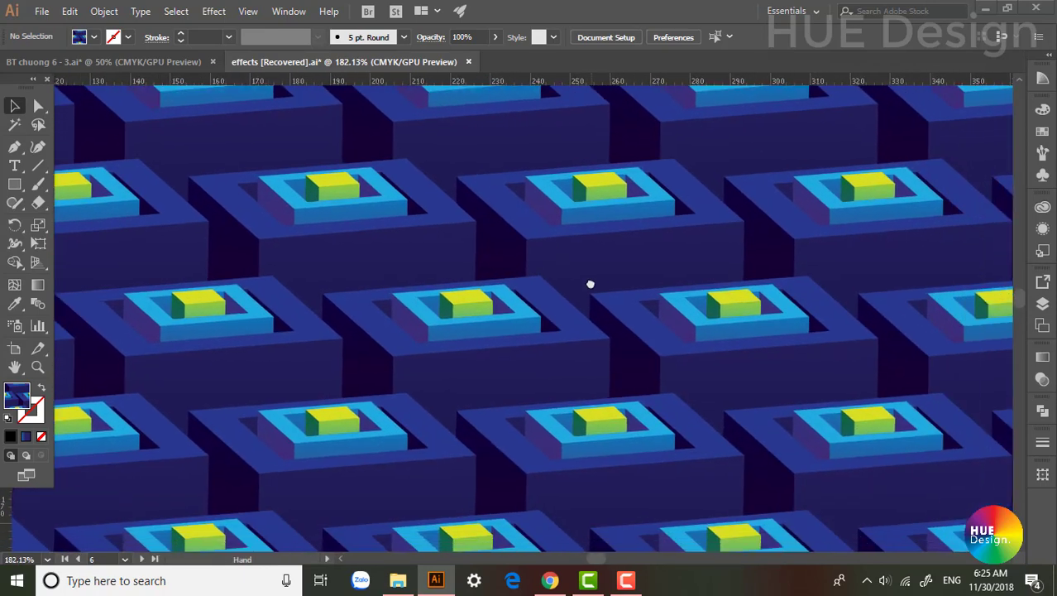
scroll(590, 284, "down", 1)
scroll(720, 422, "down", 1)
scroll(696, 397, "down", 1)
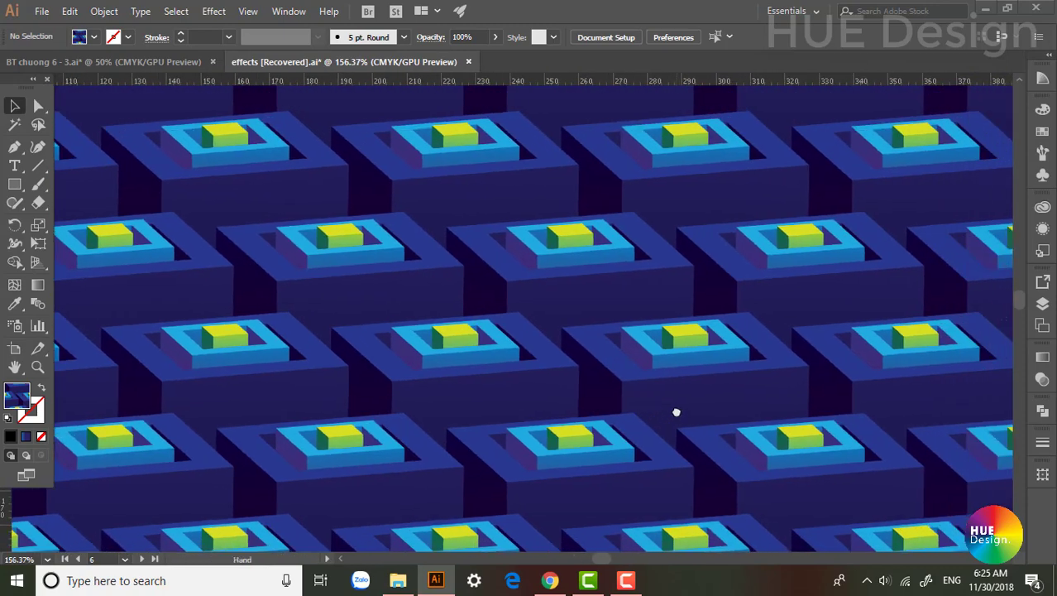
left_click_drag(676, 411, 646, 408)
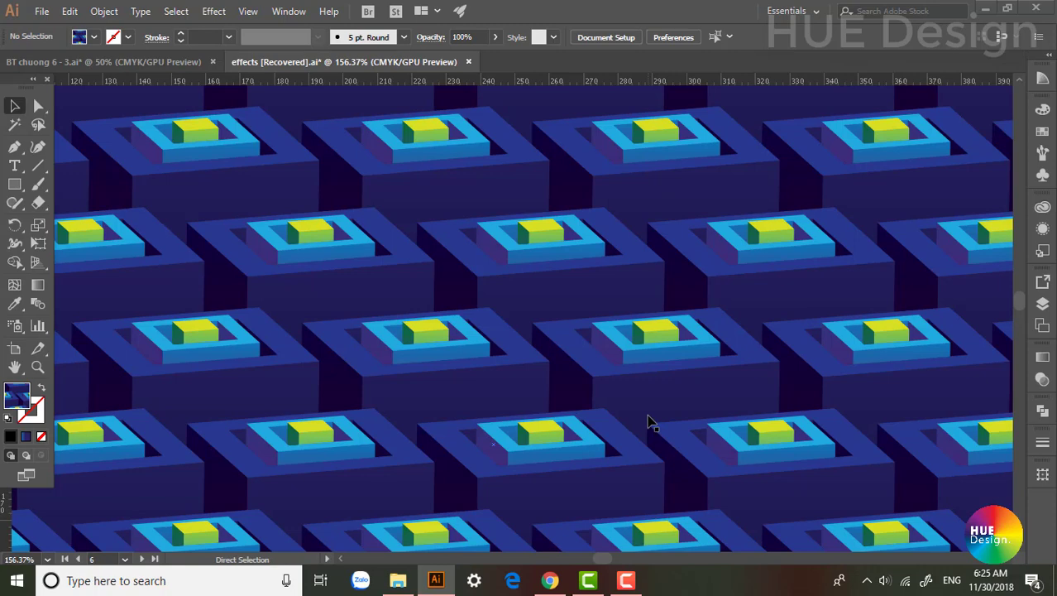
key("ctrl+1")
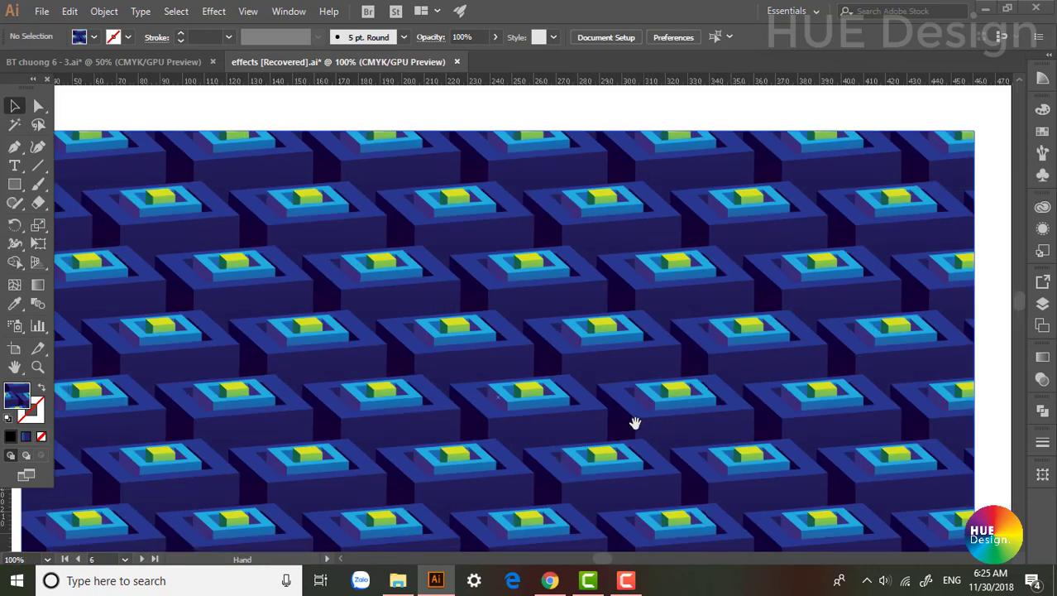
left_click_drag(634, 420, 628, 430)
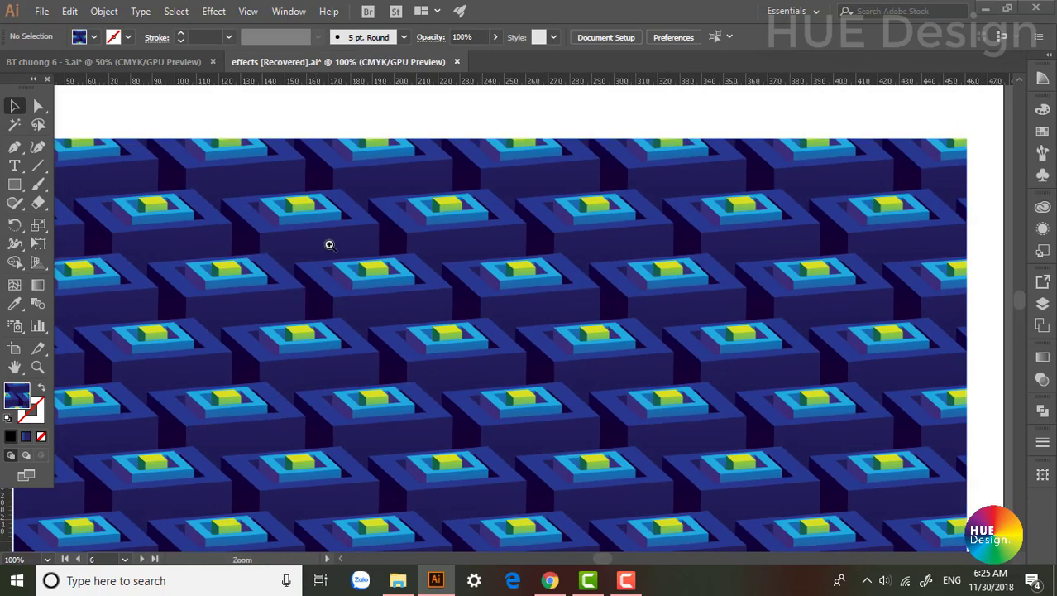
Step: Zoom in closely on one pattern cube, then back out to see several tiles
left_click_drag(328, 243, 624, 456)
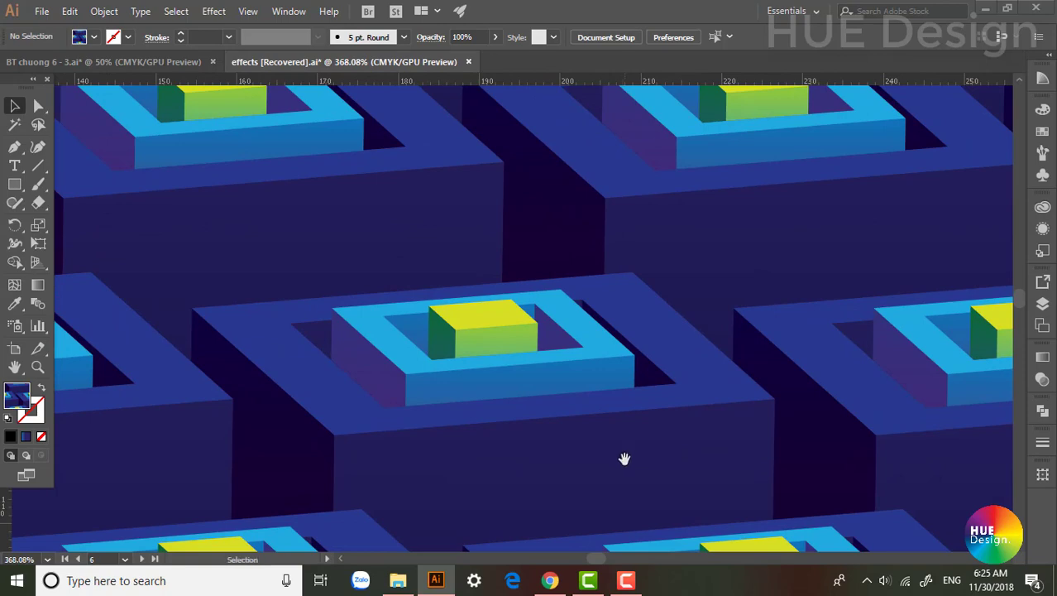
mouse_move(630, 477)
left_mouse_down()
mouse_move(568, 395)
mouse_move(585, 385)
mouse_move(600, 399)
mouse_move(578, 408)
left_mouse_up()
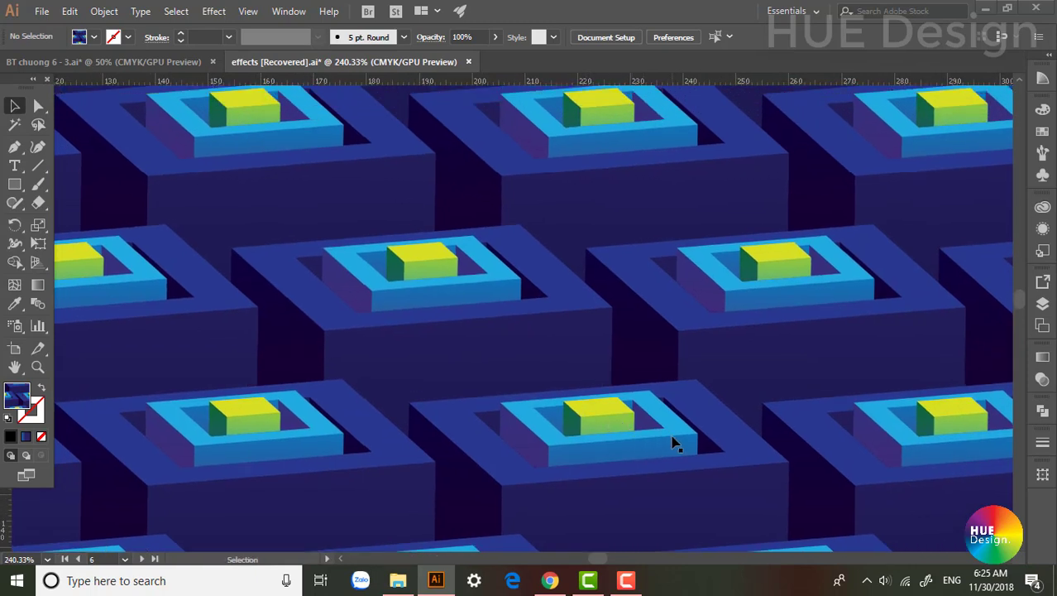
scroll(672, 442, "down", 1)
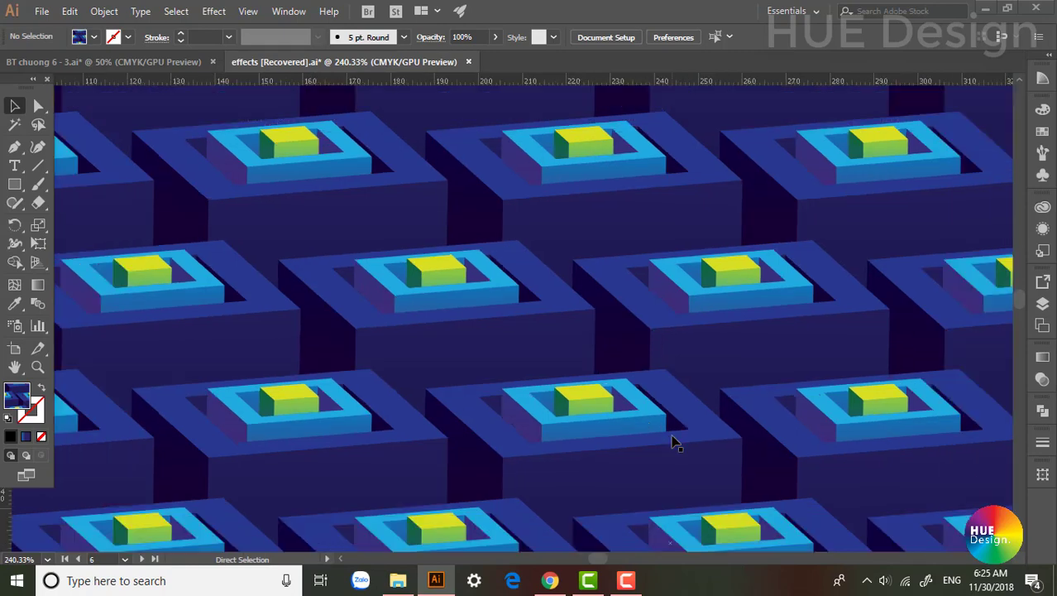
scroll(672, 443, "down", 2)
scroll(672, 443, "down", 1)
left_click_drag(778, 463, 694, 406)
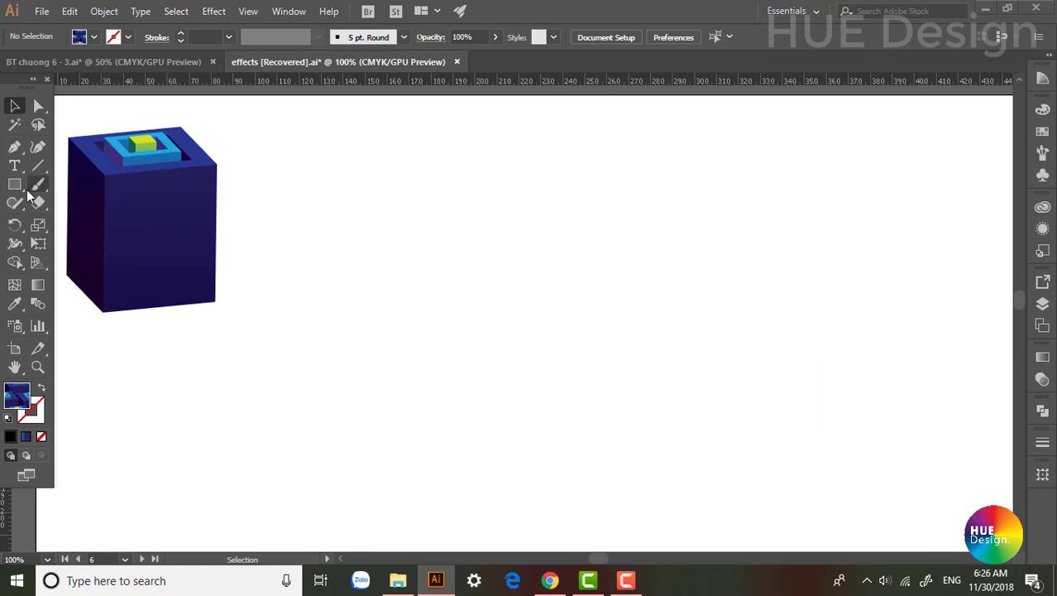
Step: Draw a large pattern-filled rectangle right of the cube, nudge it up-left into place, and deselect
key("m")
left_click_drag(290, 156, 325, 181)
left_click_drag(430, 234, 958, 539)
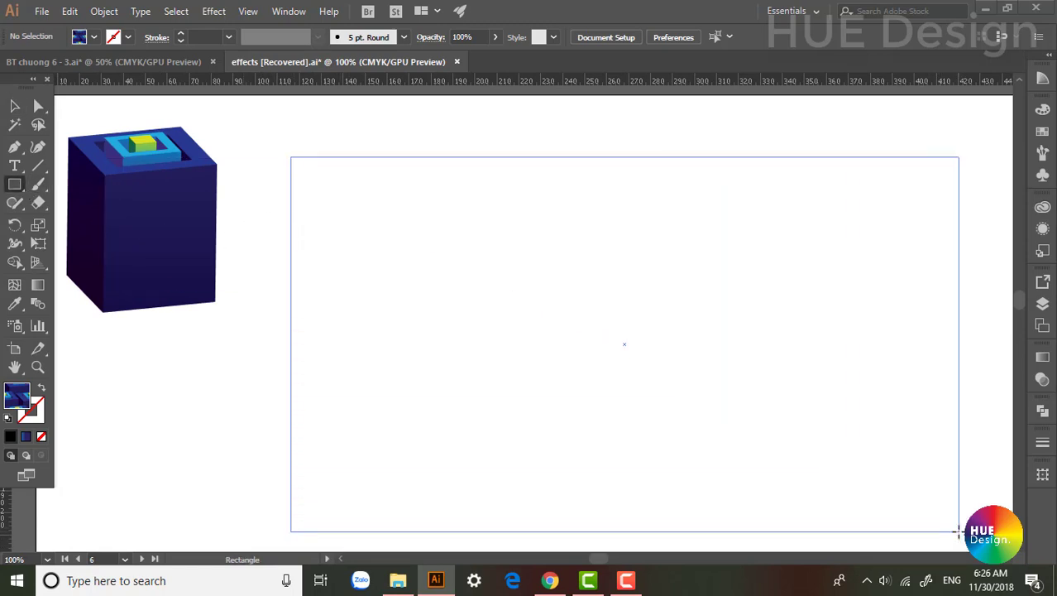
left_click_drag(958, 539, 958, 524)
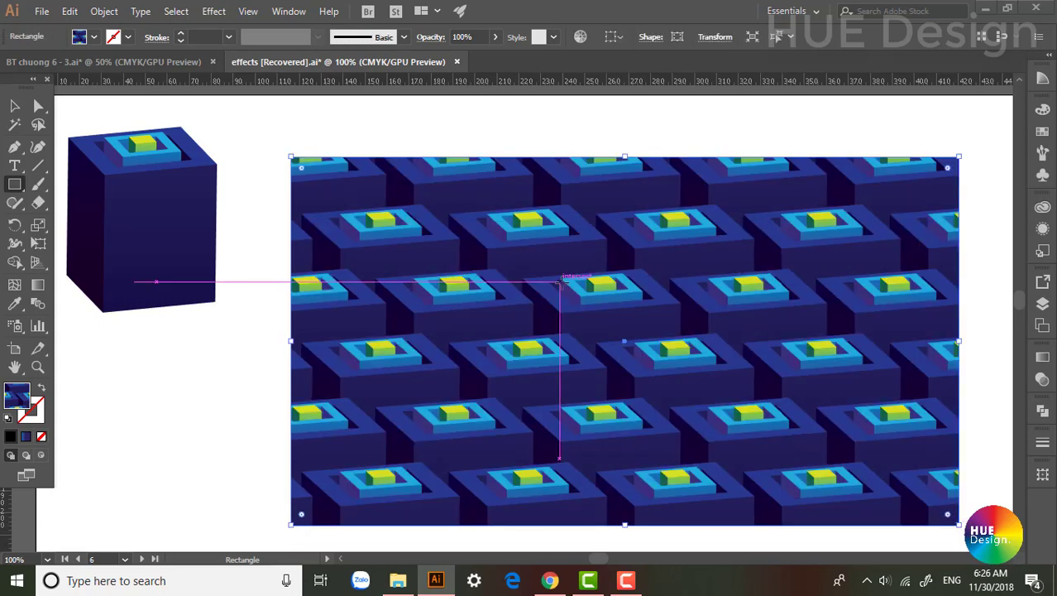
key("v")
left_click_drag(589, 328, 579, 306)
key("ctrl+shift+a")
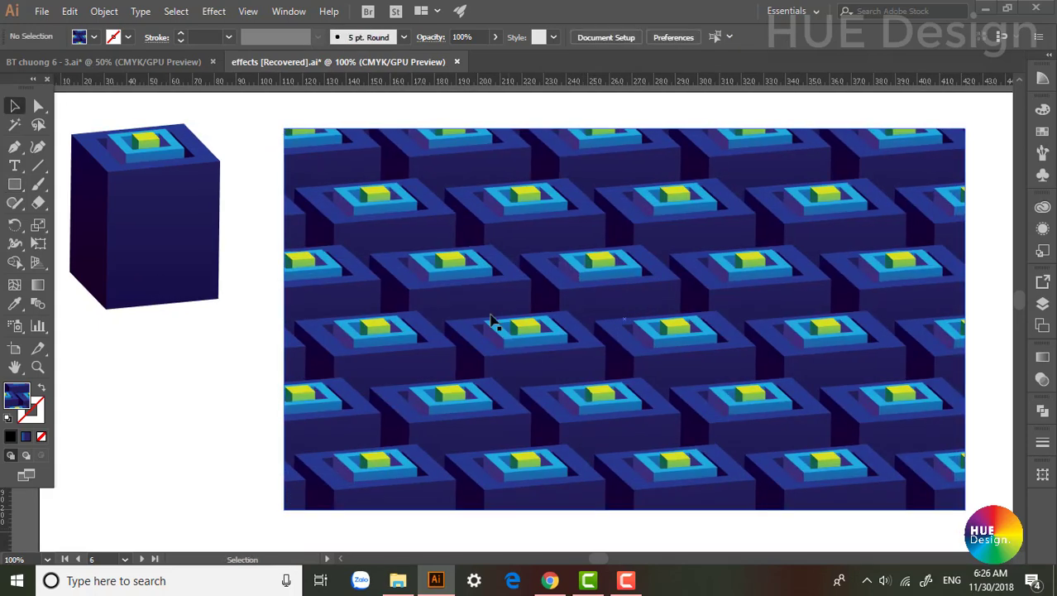